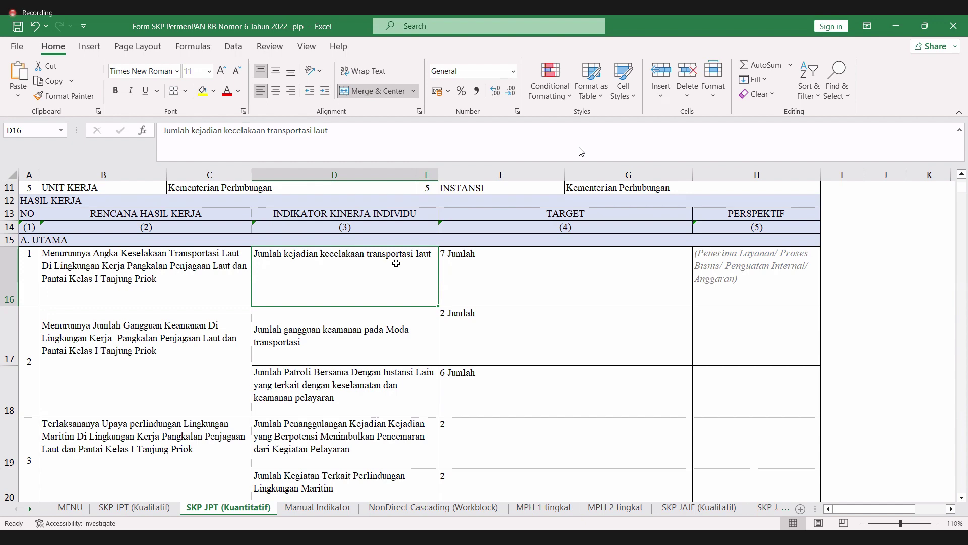
# - Scroll the SKP JPT sheet and check the PERSPEKTIF heading in H13
pyautogui.scroll(-2, 396, 264)
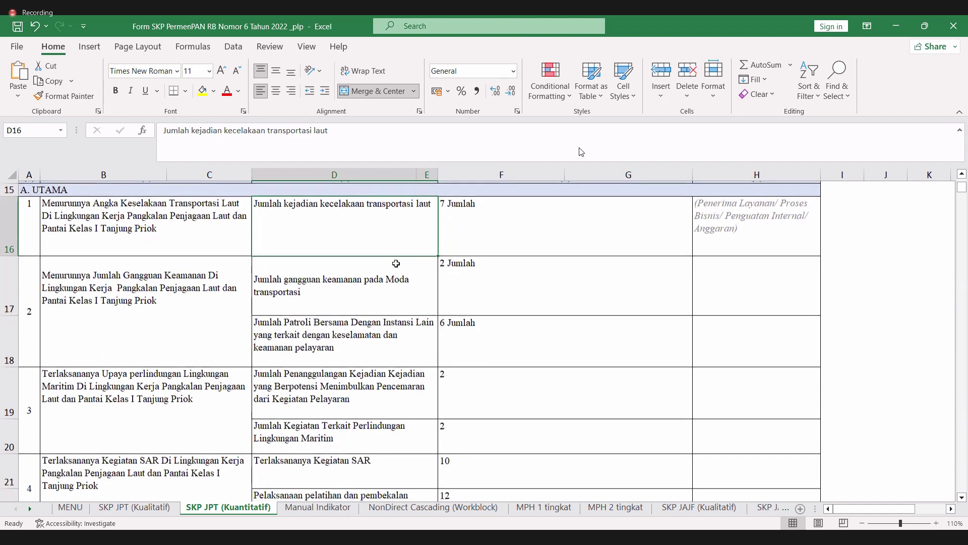
pyautogui.scroll(-1, 396, 263)
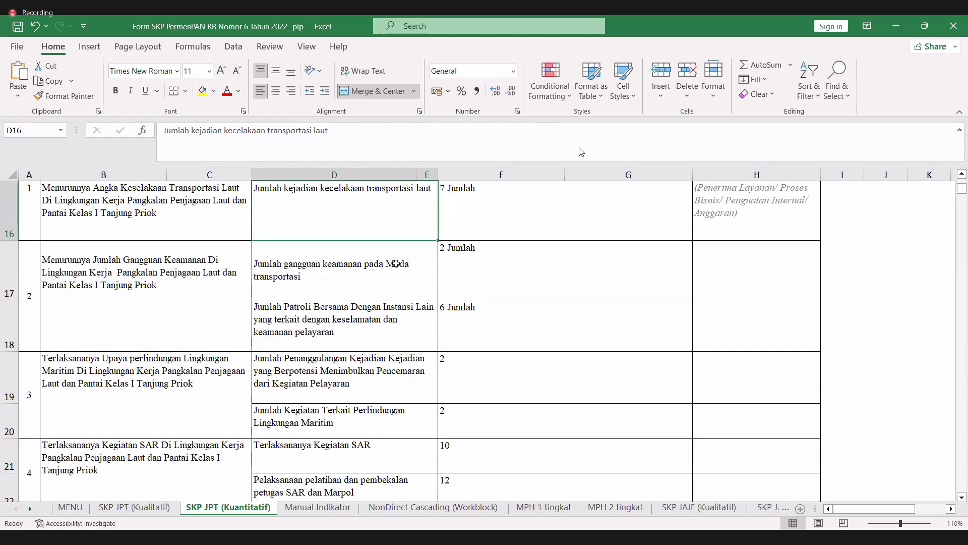
pyautogui.scroll(2, 396, 263)
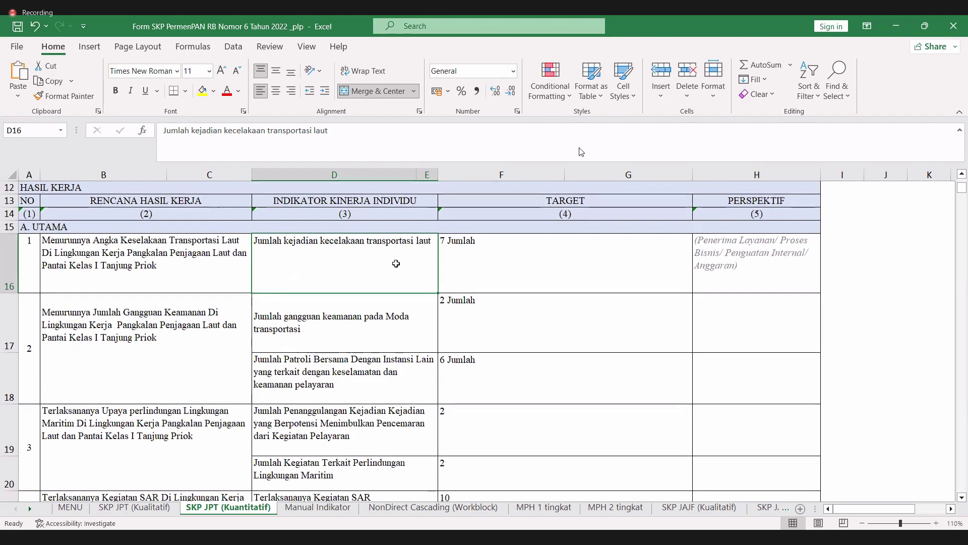
pyautogui.click(749, 200)
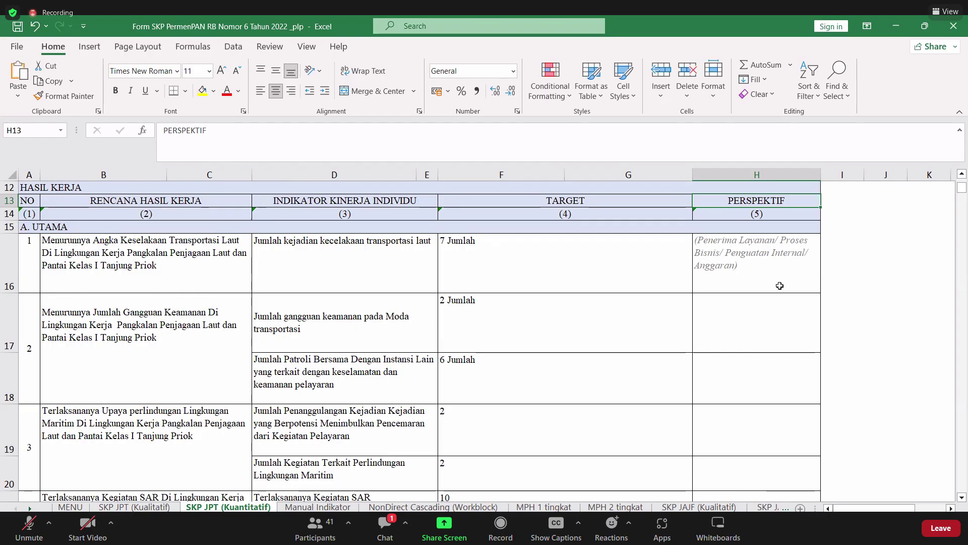
# - Review the perspectives in H16–H17 and the B19 work result, then switch to the PK 2023 Word document
pyautogui.click(778, 297)
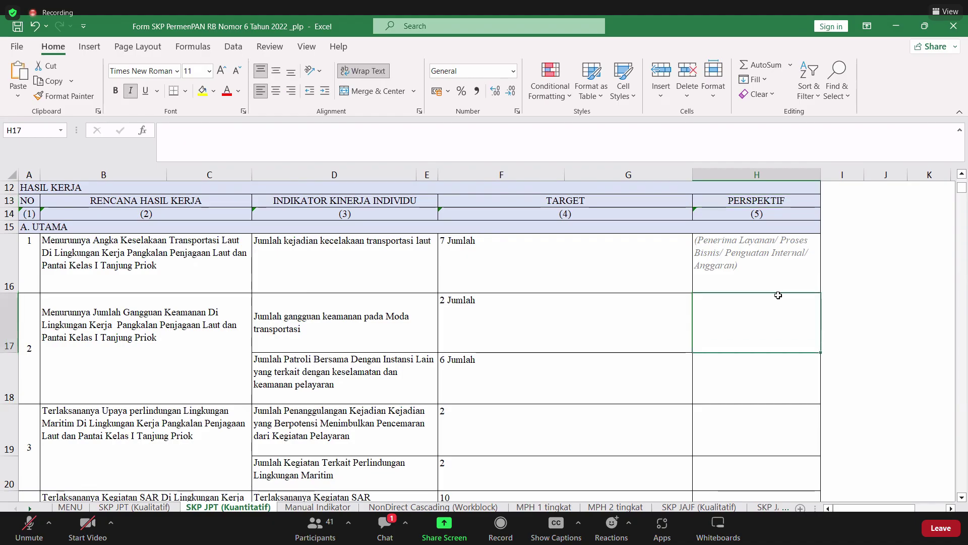
pyautogui.click(772, 279)
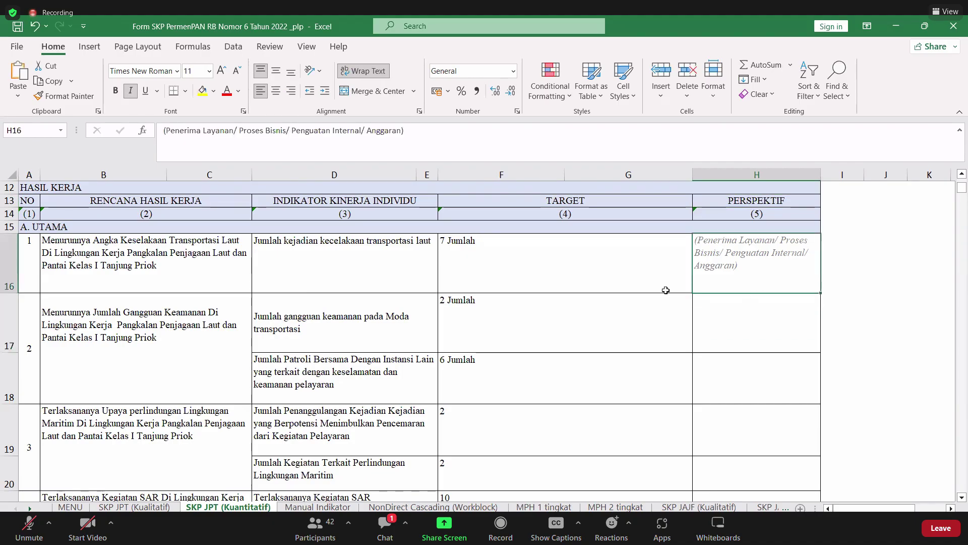
pyautogui.scroll(-2, 141, 378)
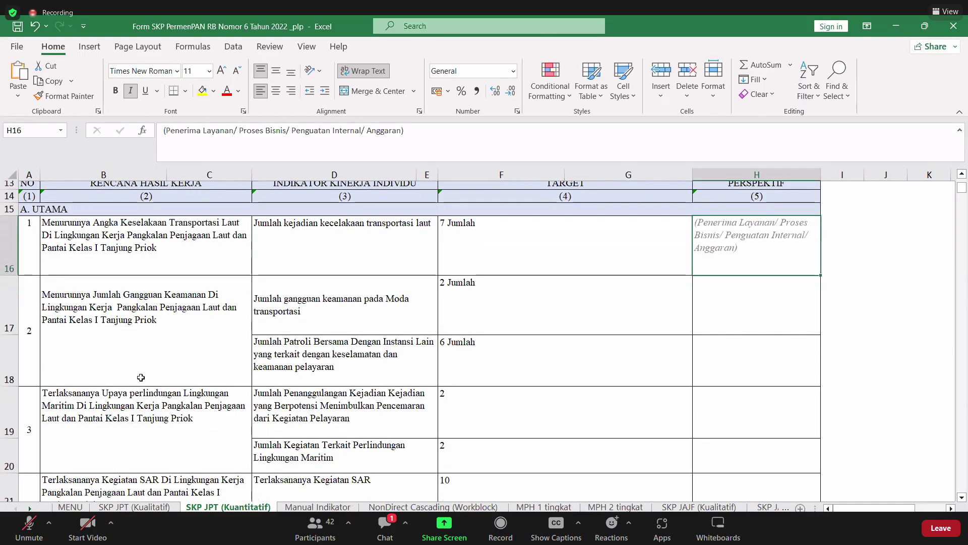
pyautogui.click(127, 411)
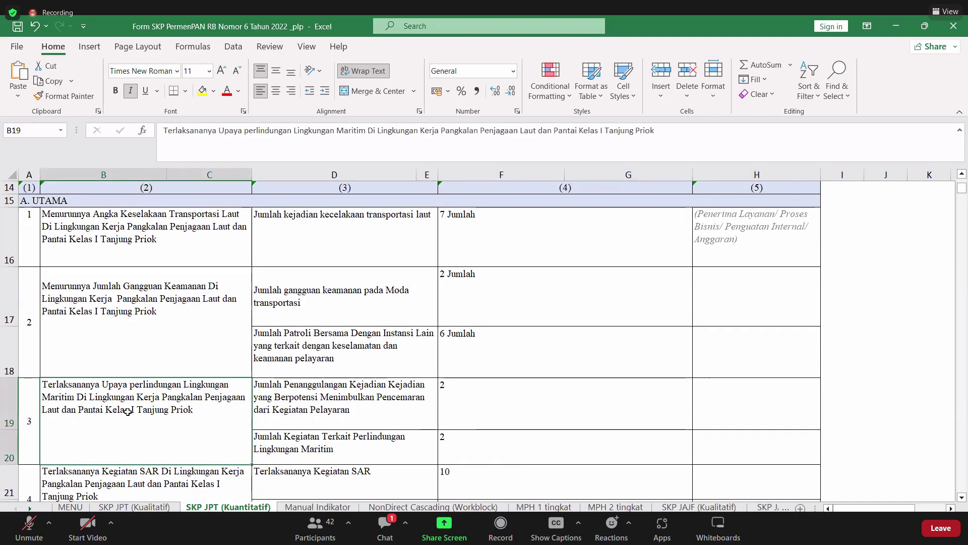
pyautogui.scroll(-5, 128, 411)
pyautogui.scroll(-1, 128, 411)
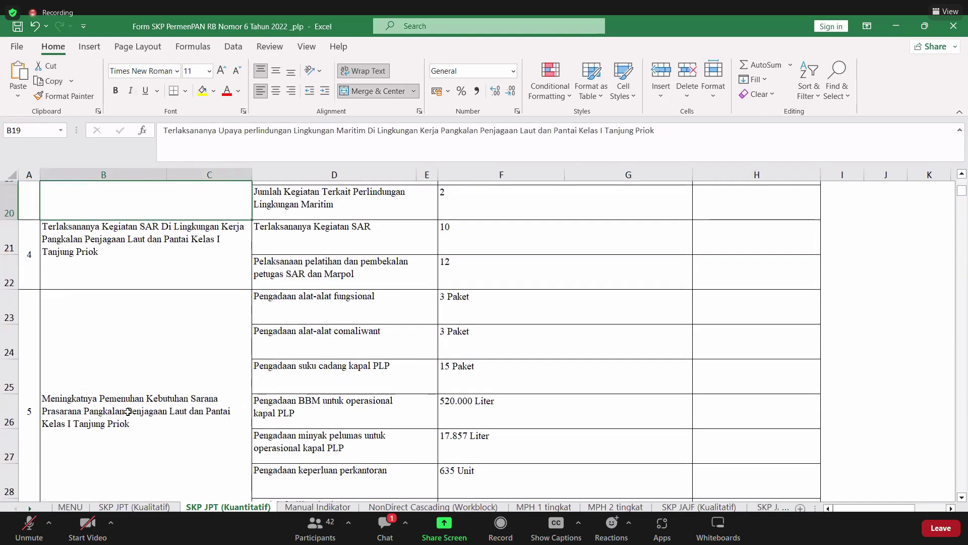
pyautogui.scroll(3, 128, 411)
pyautogui.scroll(4, 128, 412)
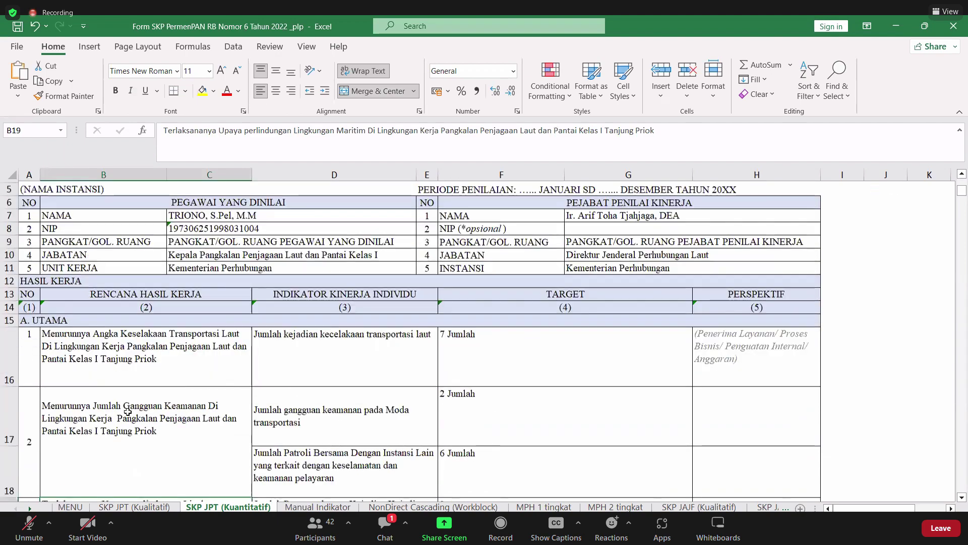
pyautogui.scroll(-6, 128, 411)
pyautogui.scroll(-5, 128, 411)
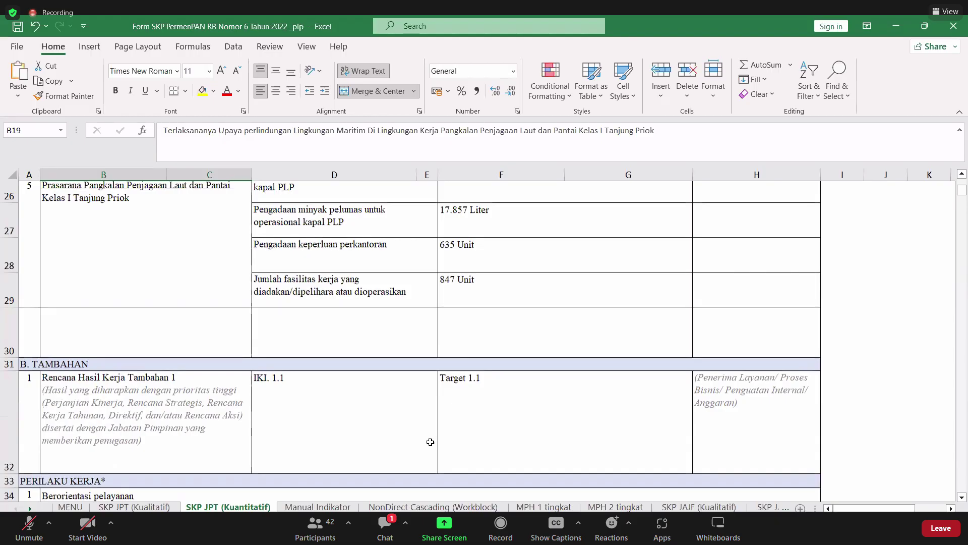
pyautogui.scroll(1, 430, 442)
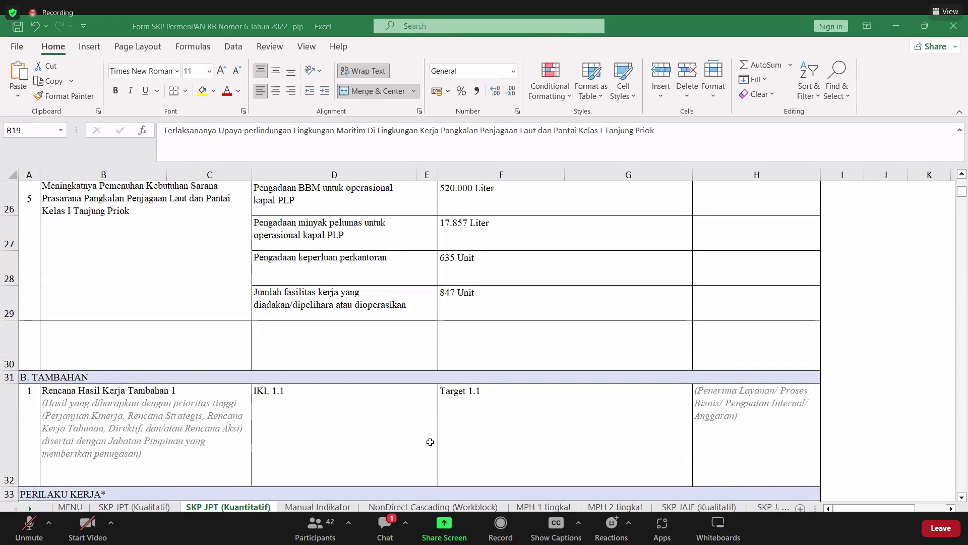
pyautogui.hotkey('alt', 'Tab')
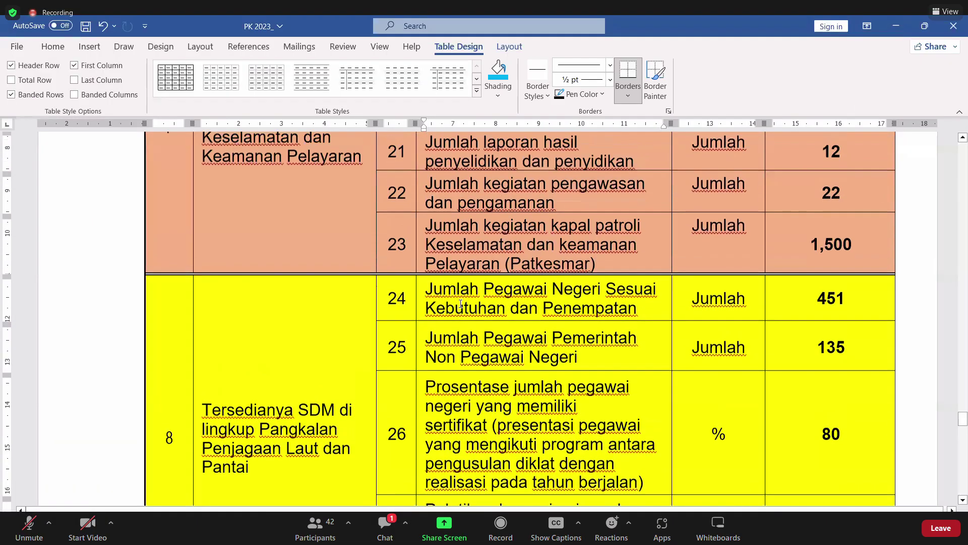
pyautogui.scroll(-3, 460, 303)
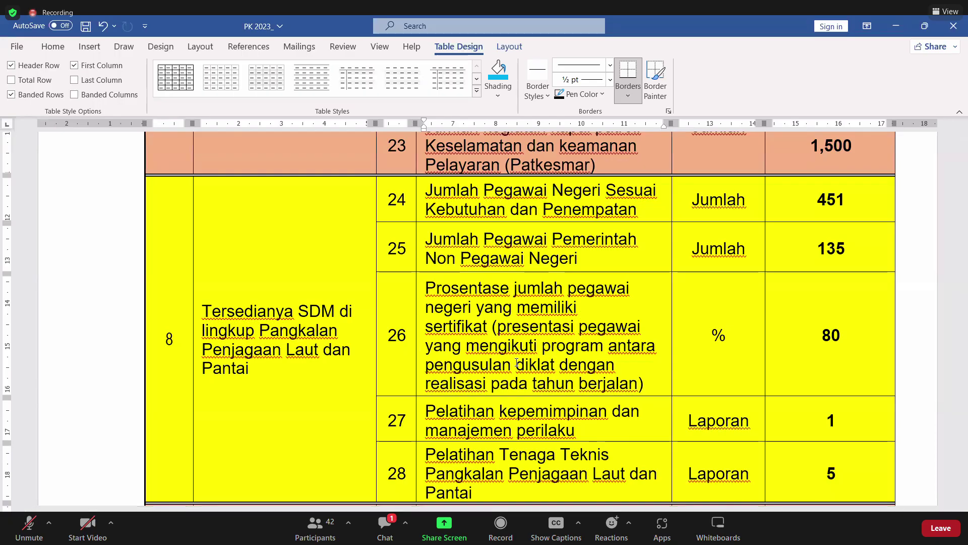
pyautogui.scroll(-3, 517, 362)
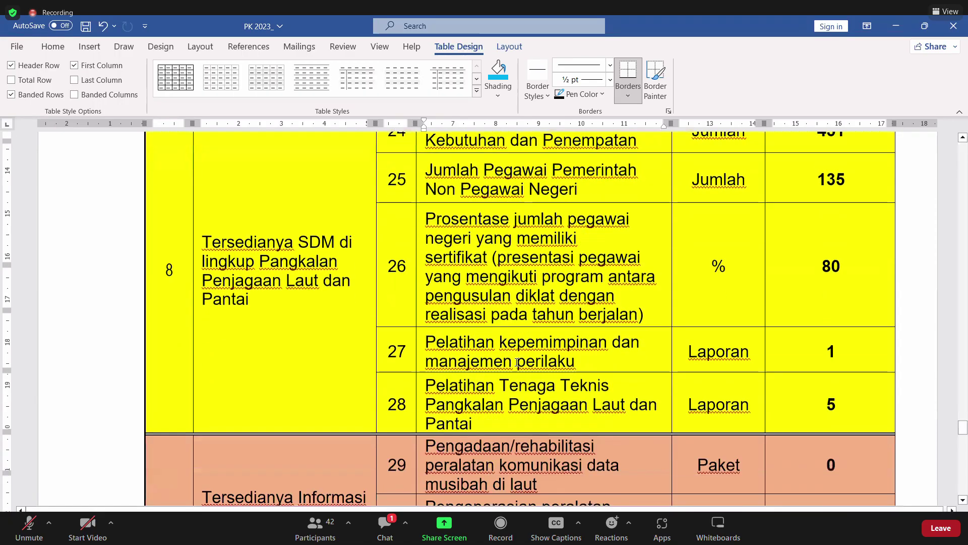
pyautogui.scroll(-1, 517, 362)
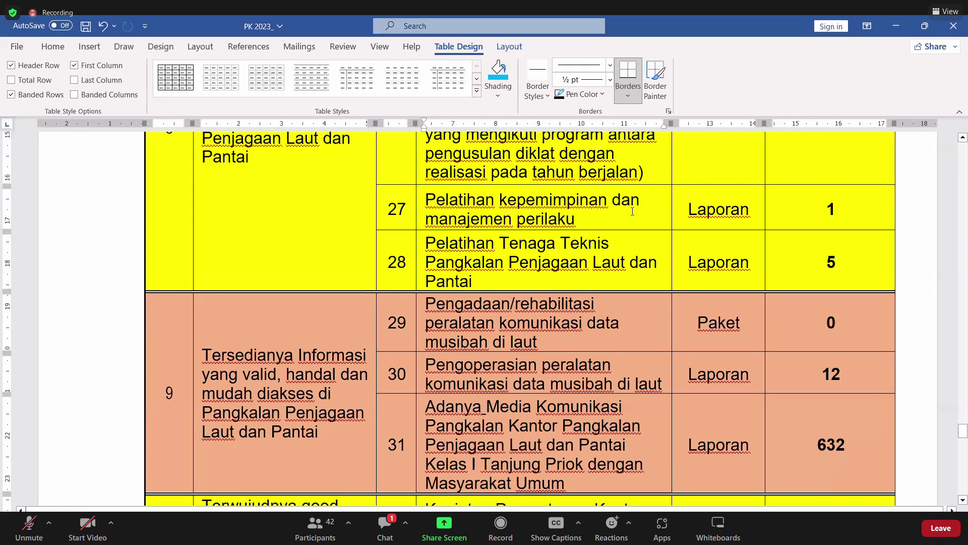
pyautogui.scroll(-1, 632, 212)
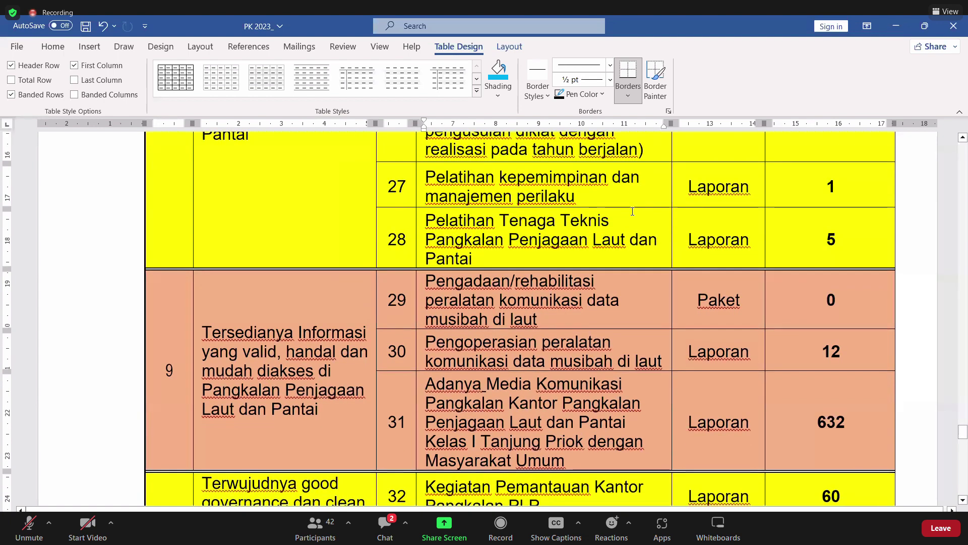
pyautogui.scroll(-4, 632, 212)
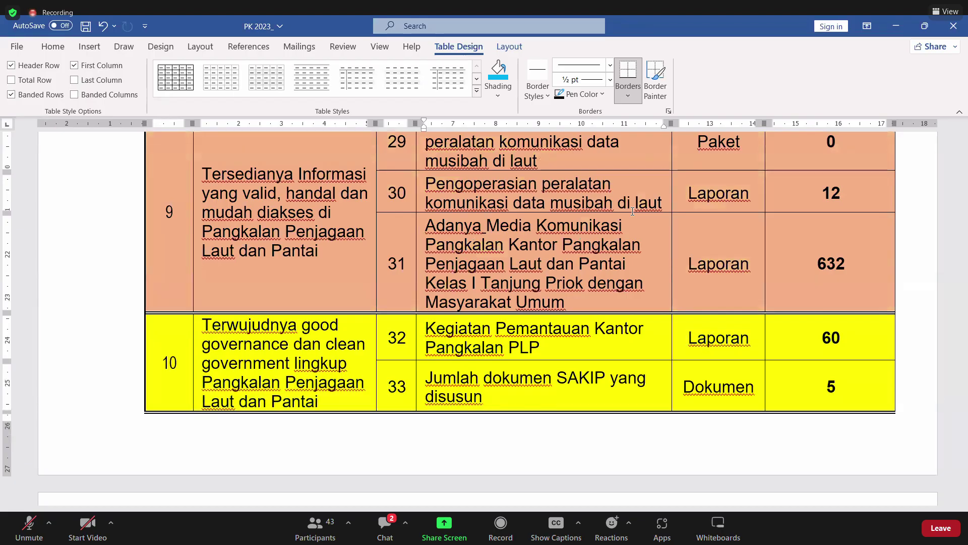
pyautogui.scroll(-3, 633, 211)
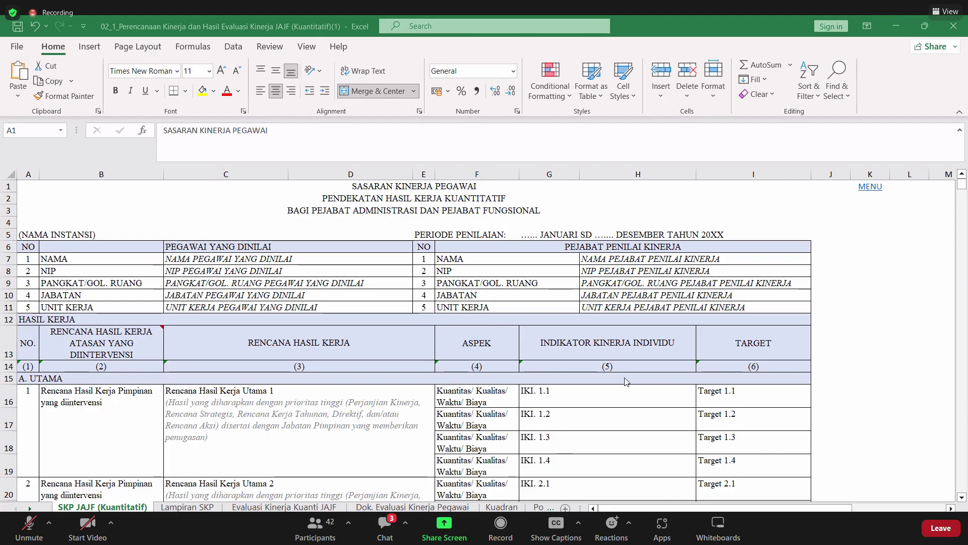
pyautogui.scroll(3, 624, 382)
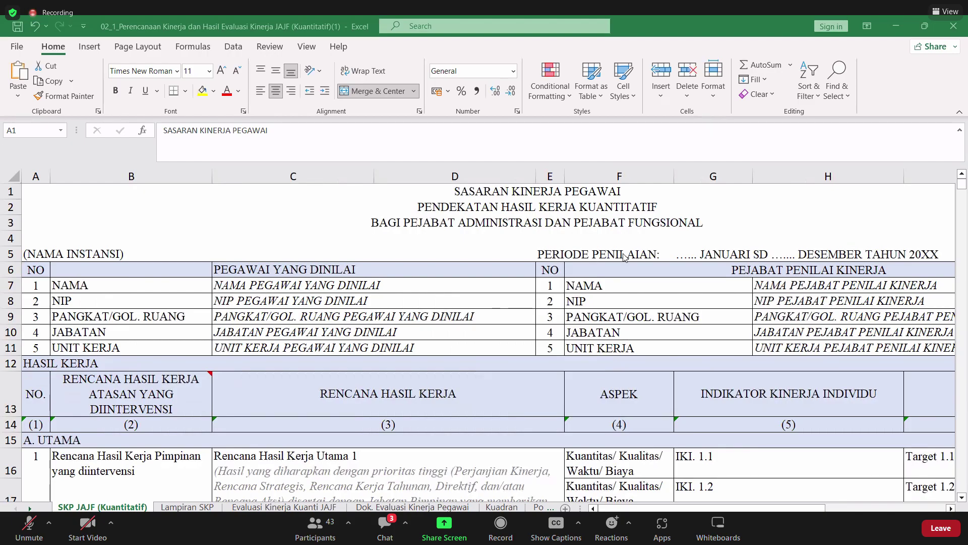
pyautogui.scroll(-1, 621, 297)
pyautogui.scroll(-2, 621, 297)
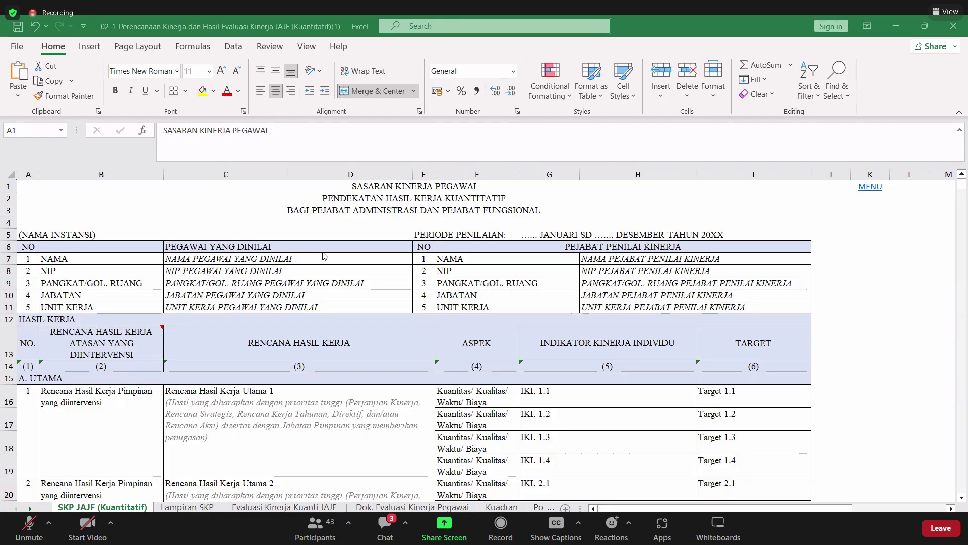
# - Enter the assessed employee's name in C7, clear the NIP and rank placeholders, and set position Kasubag TU
pyautogui.click(249, 259)
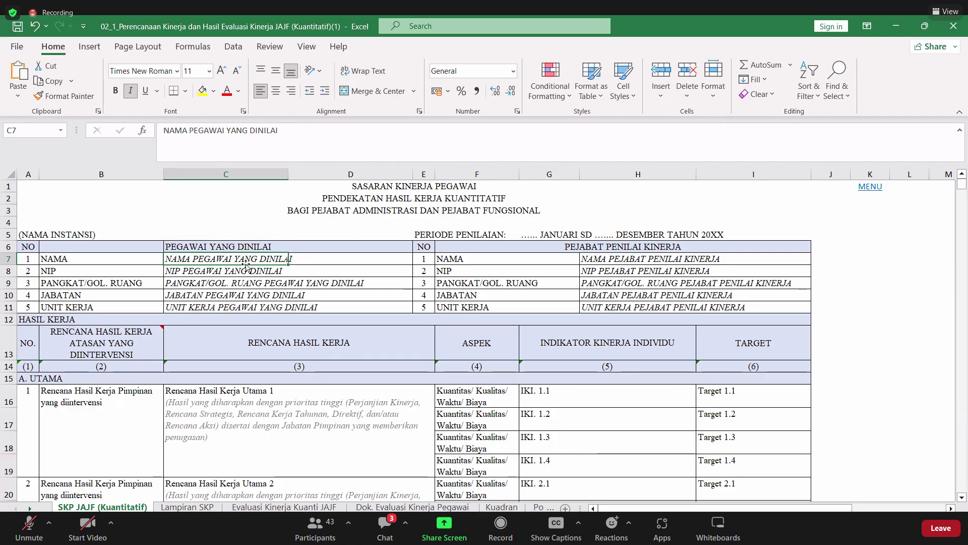
pyautogui.press('BackSpace')
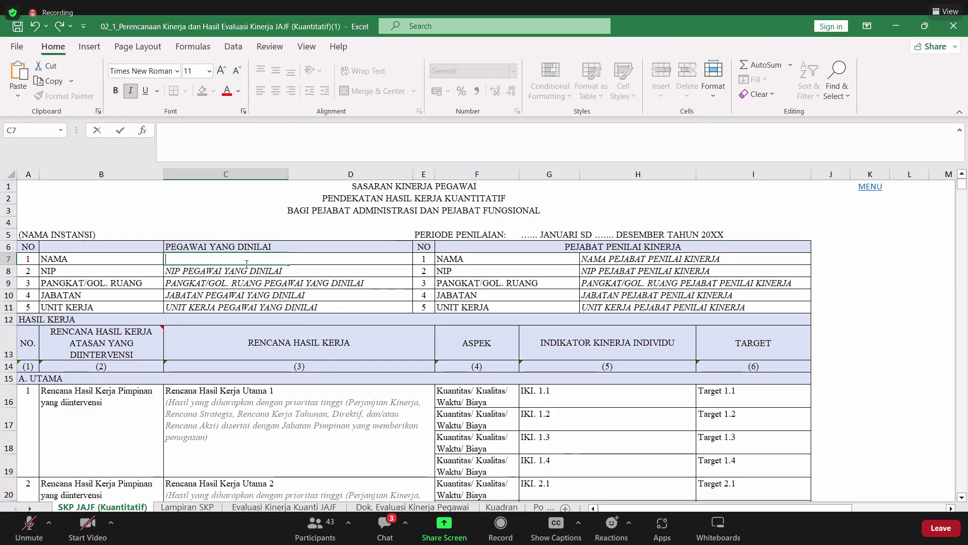
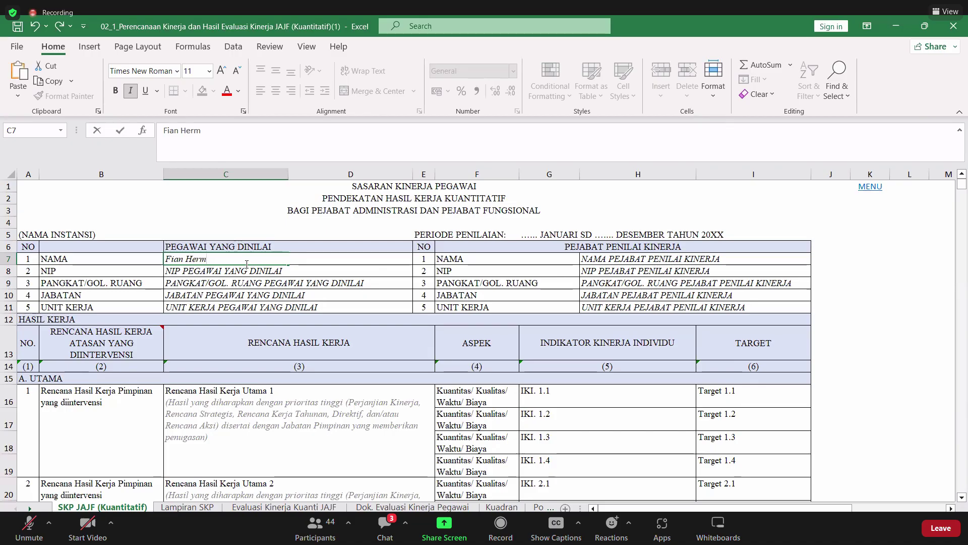
pyautogui.press('Return')
pyautogui.press('Delete')
pyautogui.press('Return')
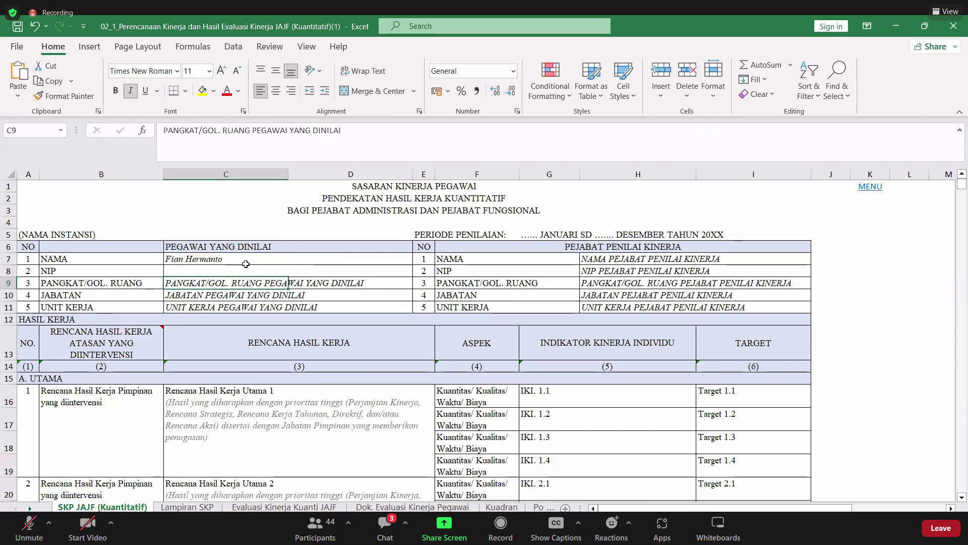
pyautogui.press('Delete')
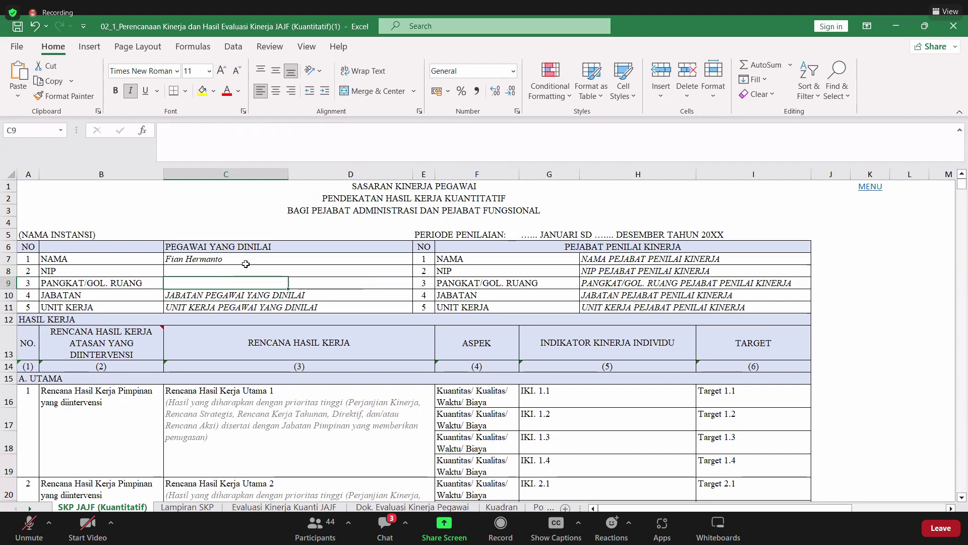
pyautogui.press('Return')
pyautogui.write('K')
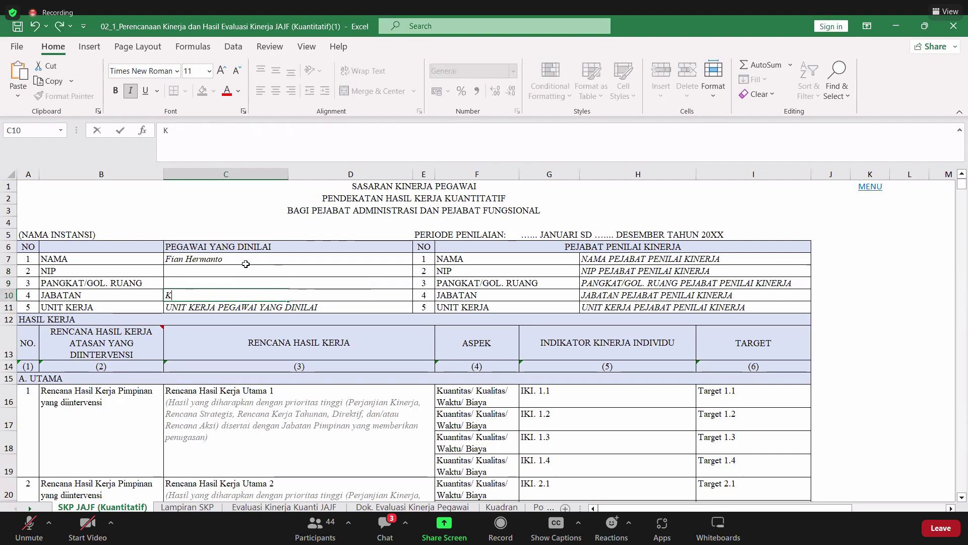
pyautogui.write('asubag')
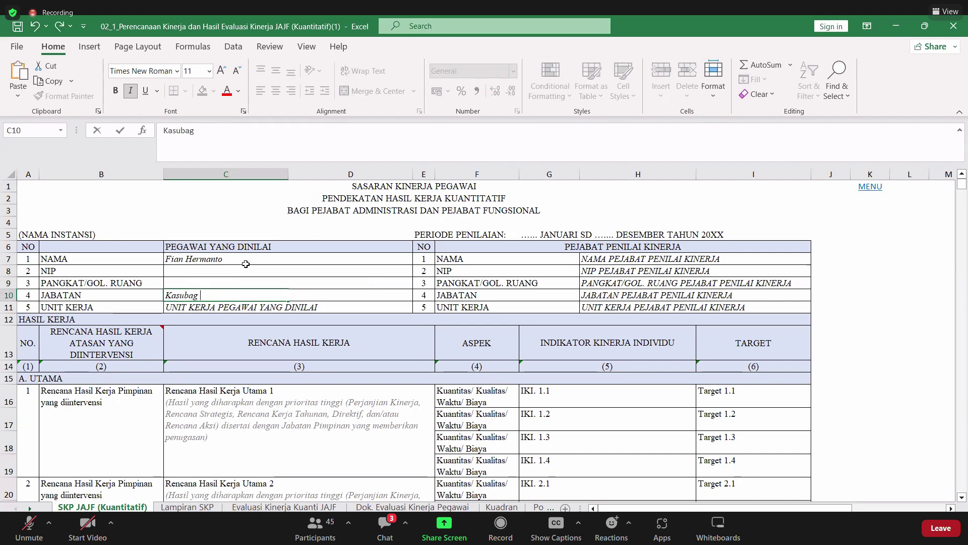
pyautogui.write(' TU')
pyautogui.press('Return')
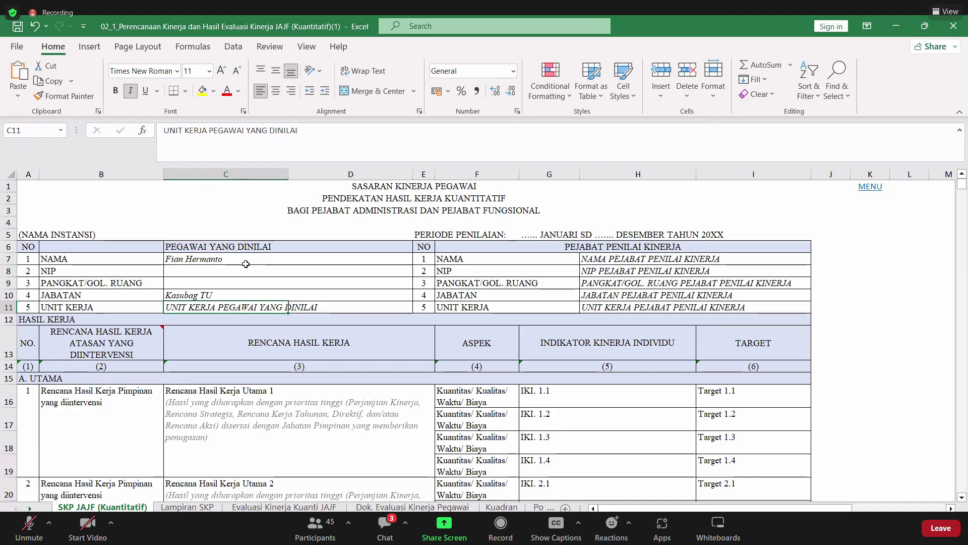
# - Enter the work unit 'Pangakalan Penjagaan Laut dan Pantai' in C11
pyautogui.write('Pan')
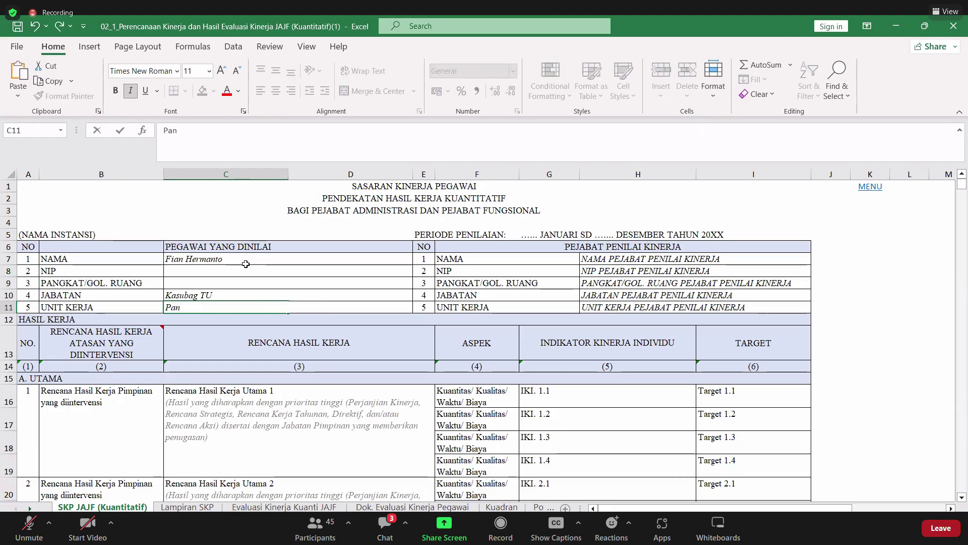
pyautogui.write('gakalan ')
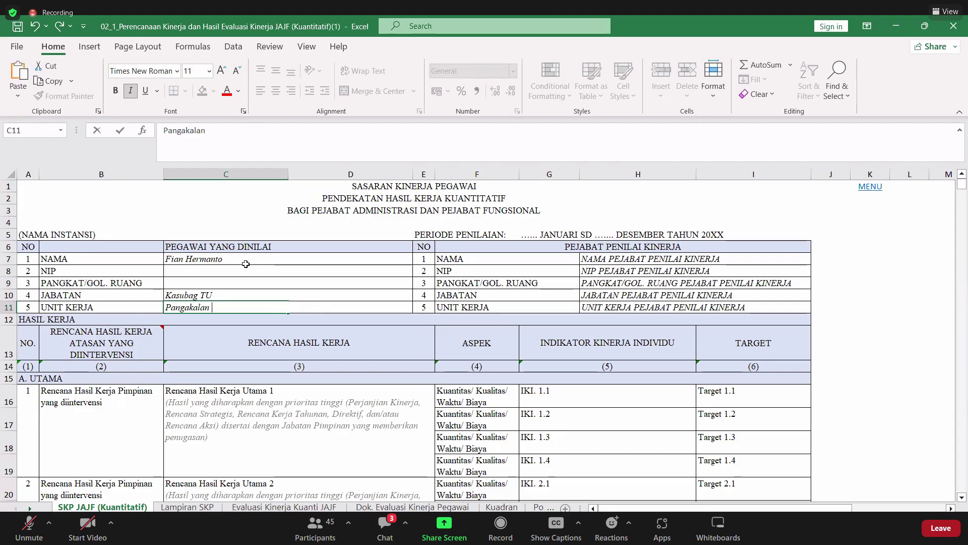
pyautogui.write('Penja')
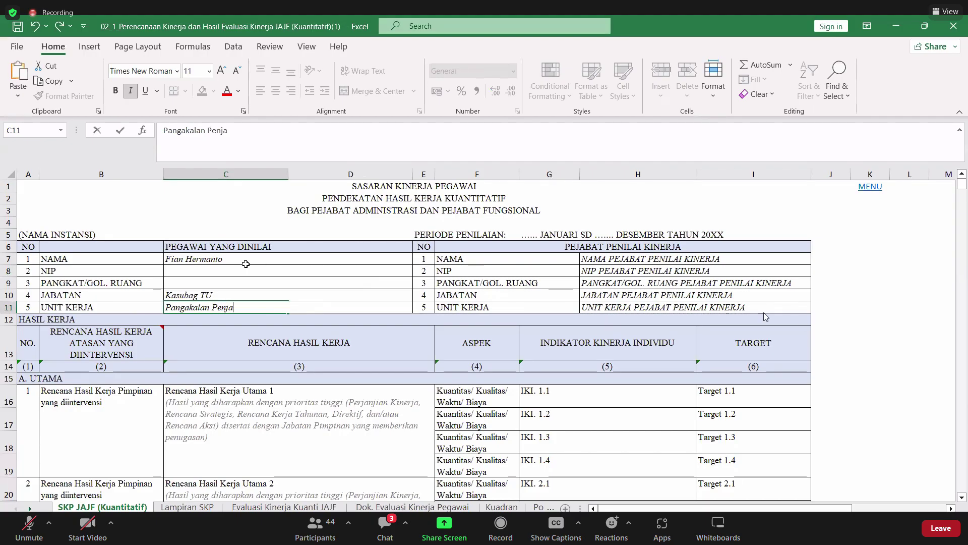
pyautogui.write('gaan ')
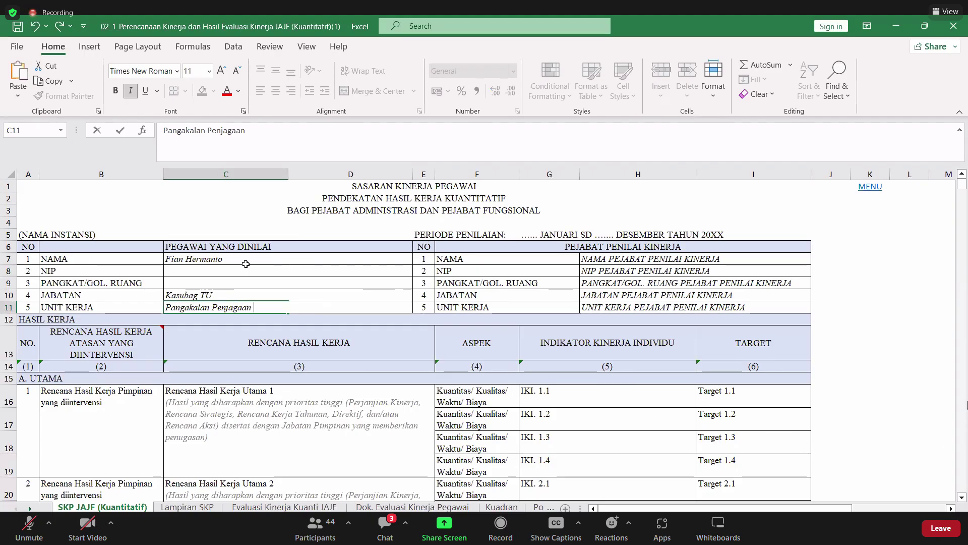
pyautogui.write('Laut')
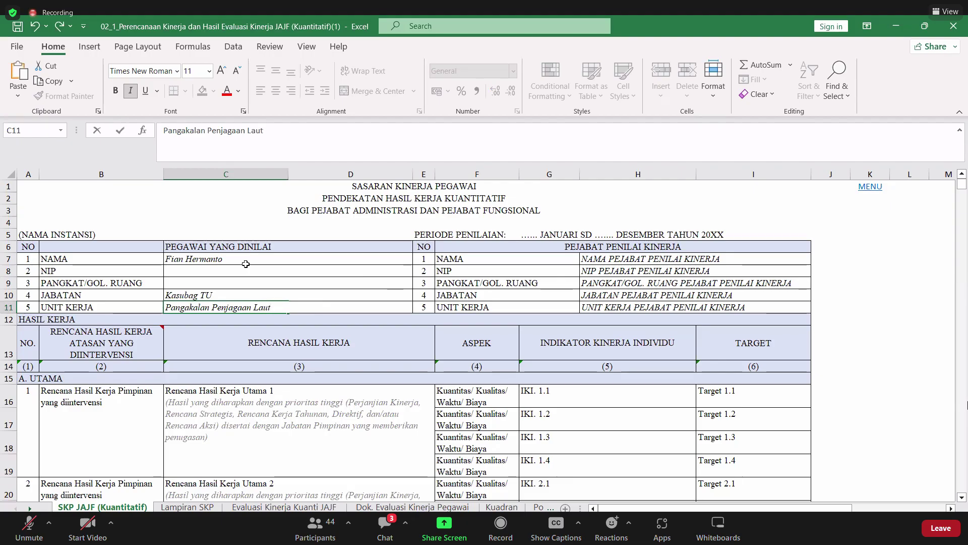
pyautogui.write(' dan')
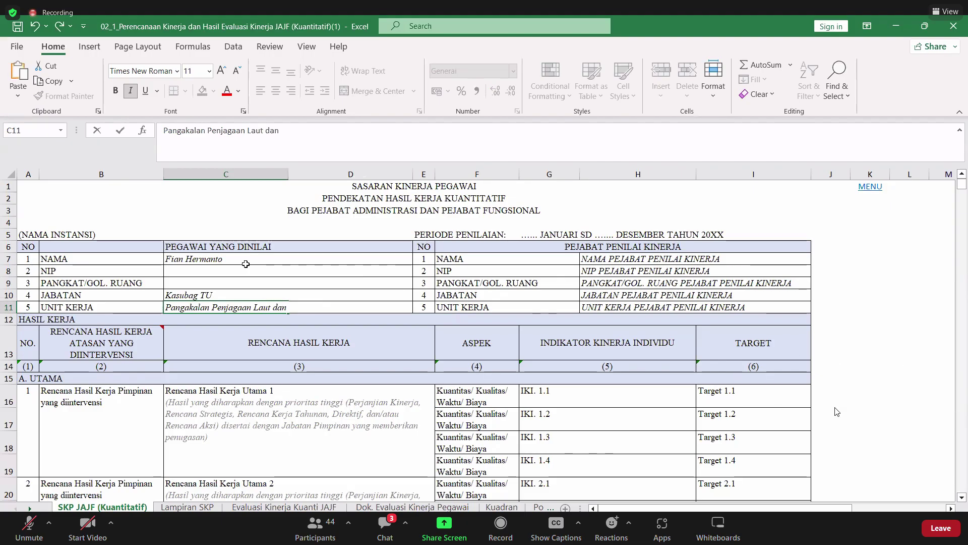
pyautogui.write(' Pantai')
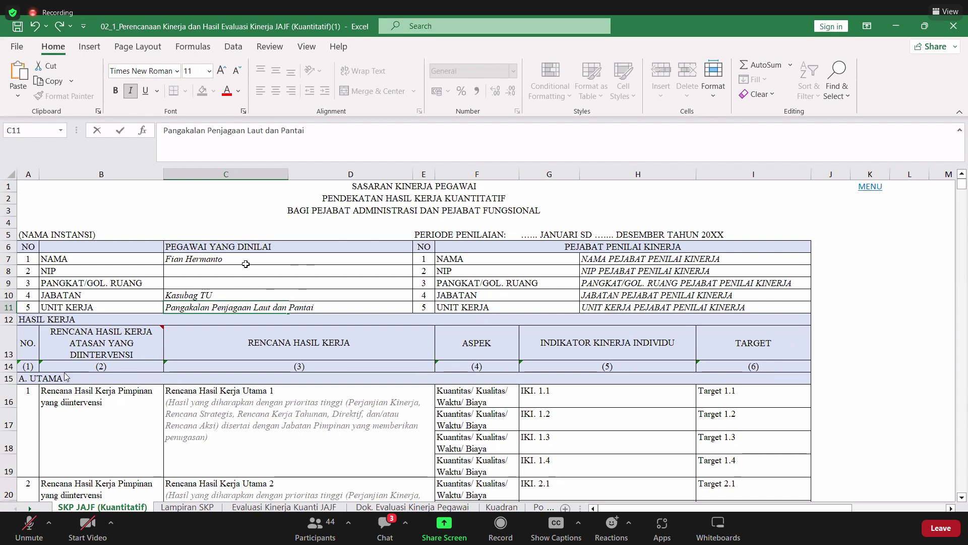
pyautogui.press('Return')
pyautogui.press('Up')
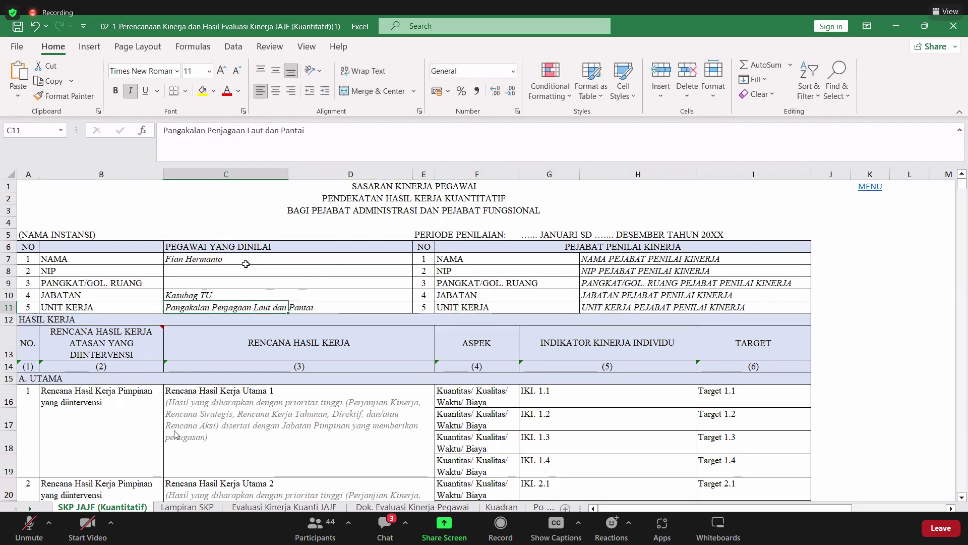
pyautogui.press('Up')
pyautogui.press('Up')
pyautogui.press('Up')
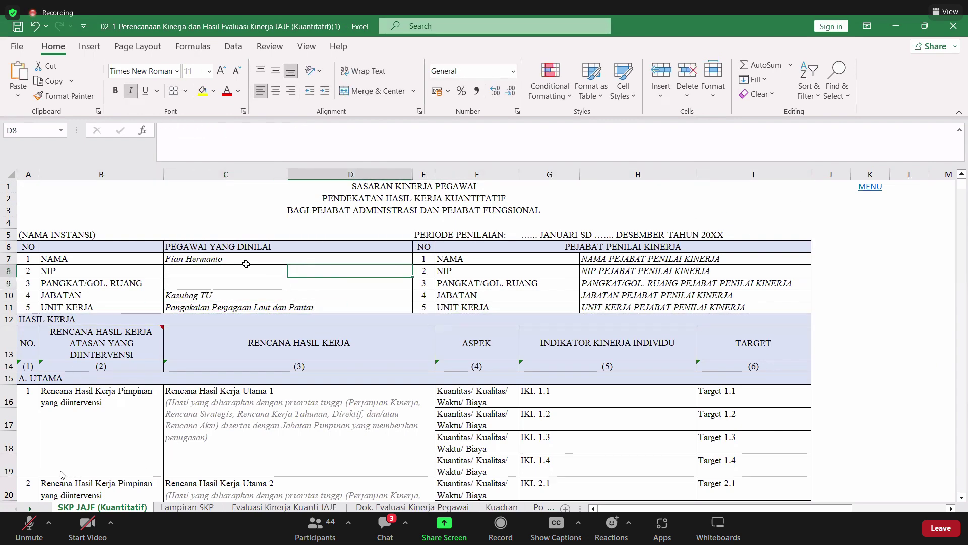
# - Replace the appraising official's name placeholder in H7 with their full name and degrees
pyautogui.press('Right')
pyautogui.press('Right')
pyautogui.press('Right')
pyautogui.press('Up')
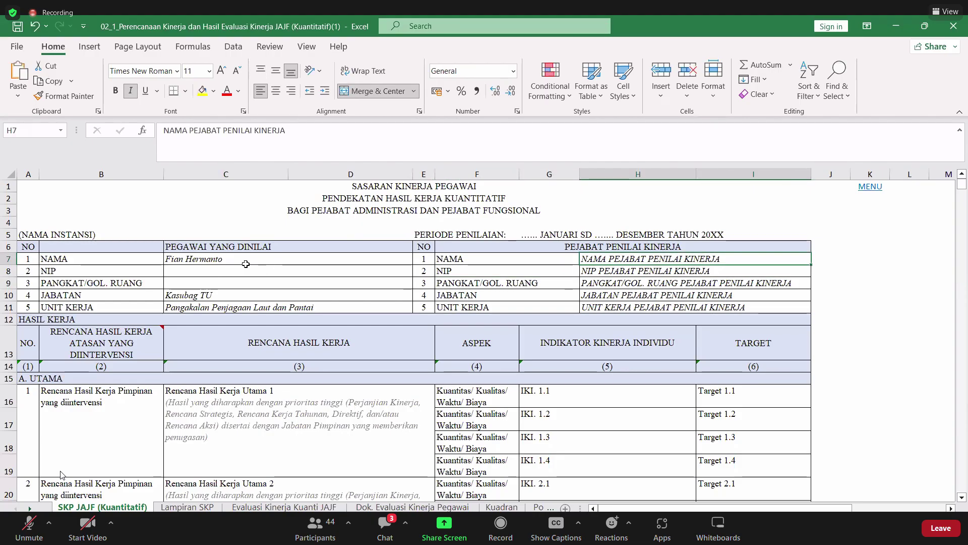
pyautogui.press('Delete')
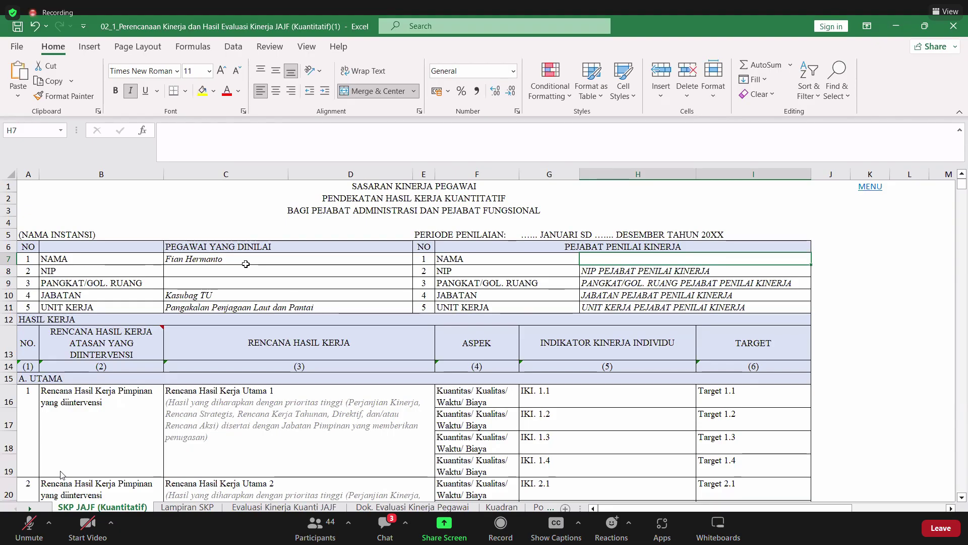
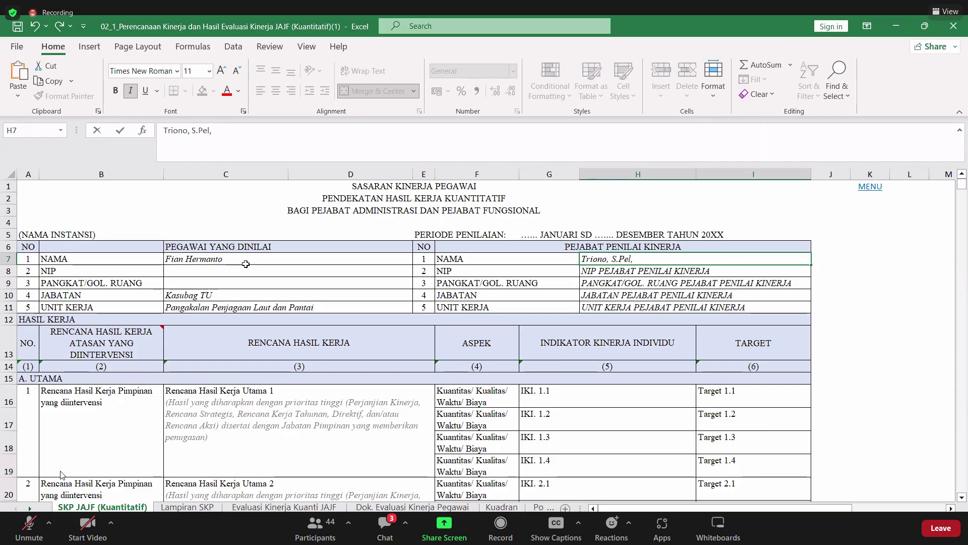
pyautogui.press('Return')
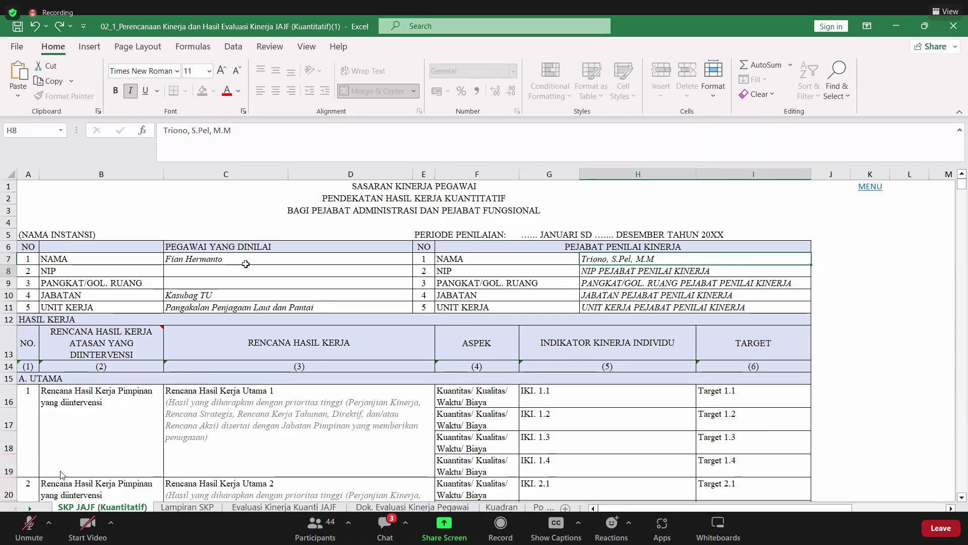
# - Clear the official's NIP and rank placeholders and type the position Kepala in H10
pyautogui.press('Delete')
pyautogui.press('Down')
pyautogui.press('BackSpace')
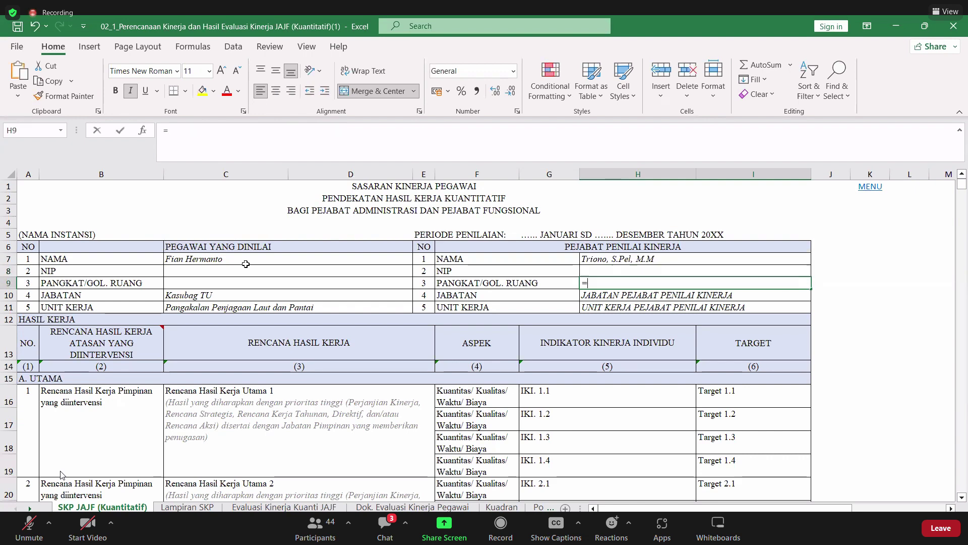
pyautogui.press('Return')
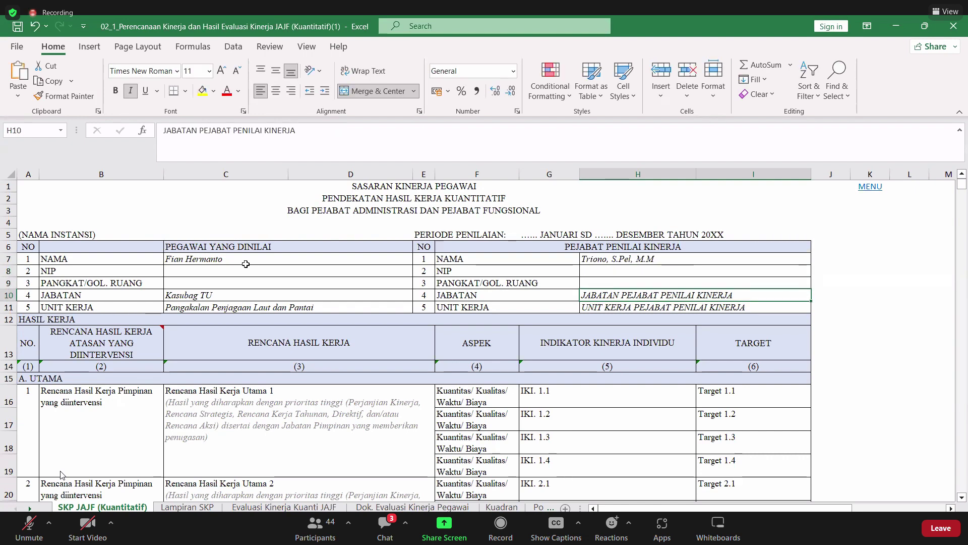
pyautogui.write('Ke[a;a')
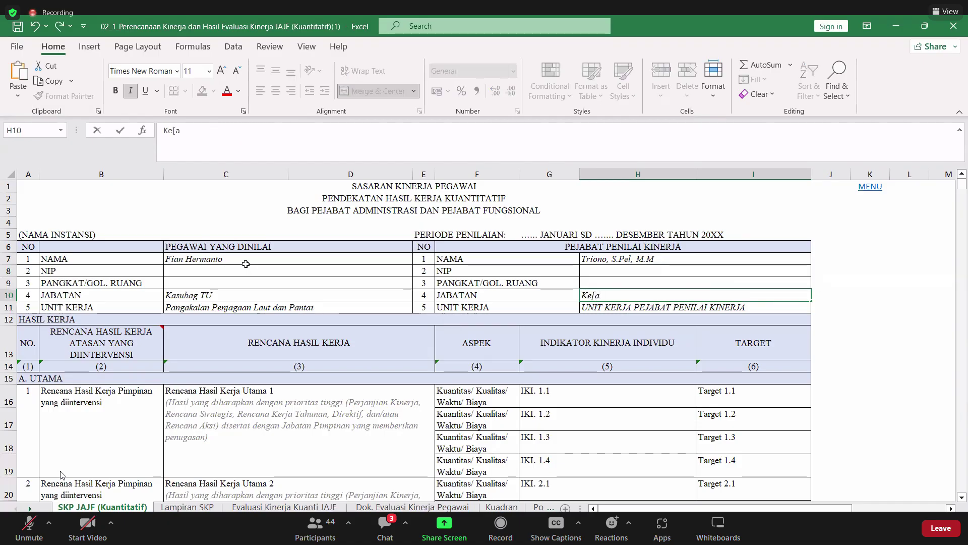
pyautogui.press('BackSpace')
pyautogui.press('BackSpace')
pyautogui.press('BackSpace')
pyautogui.press('BackSpace')
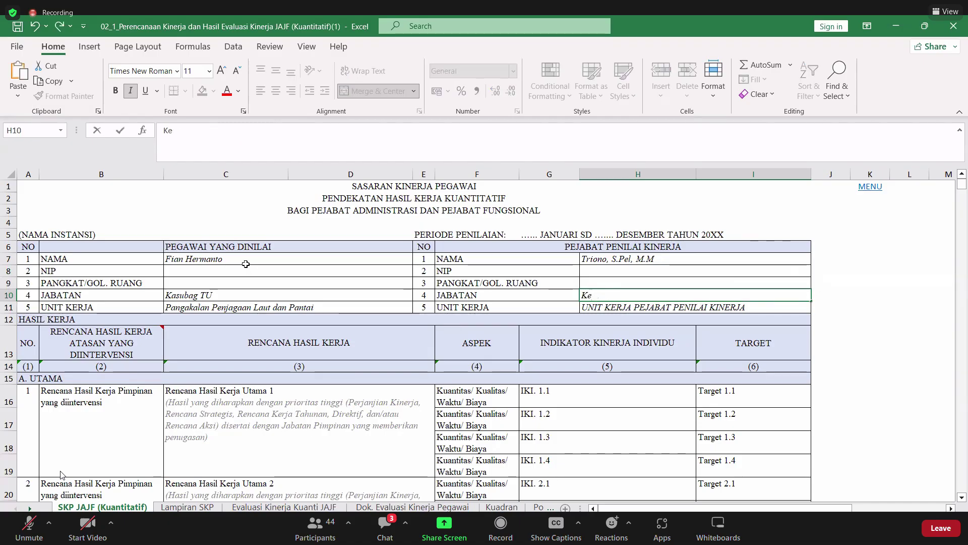
pyautogui.write('pal')
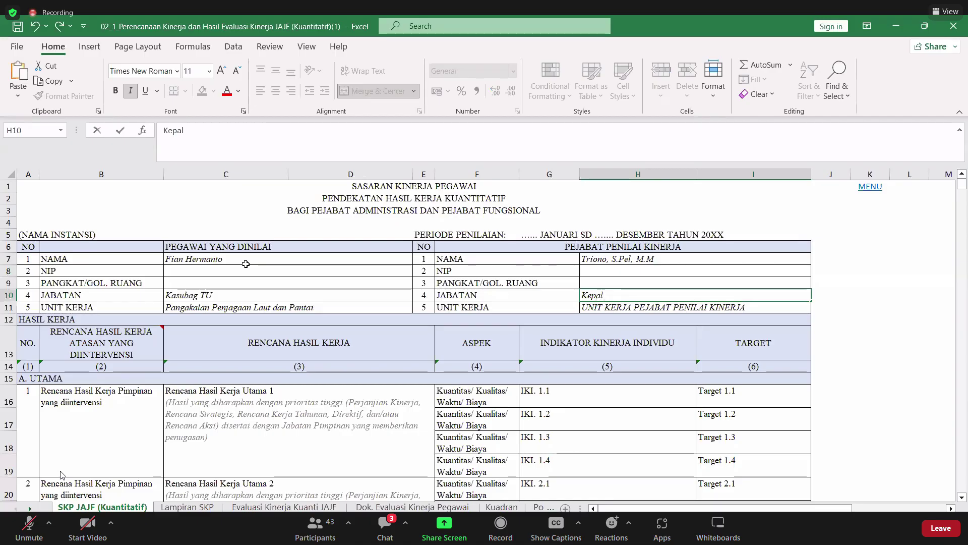
pyautogui.write('a')
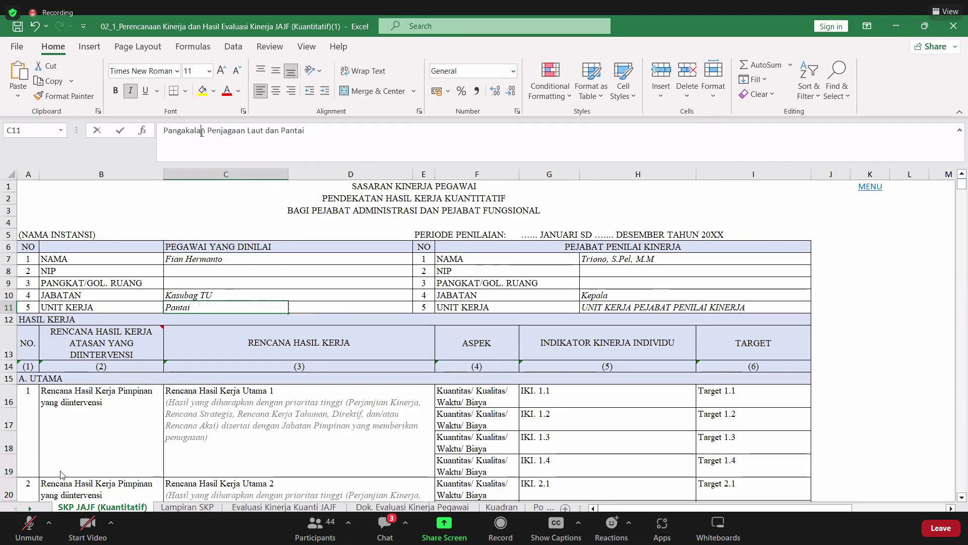
# - Correct C11 to 'Pangkalan Penjagaan Laut dan Pantai' and paste it into the official's work unit H11
pyautogui.click(202, 131)
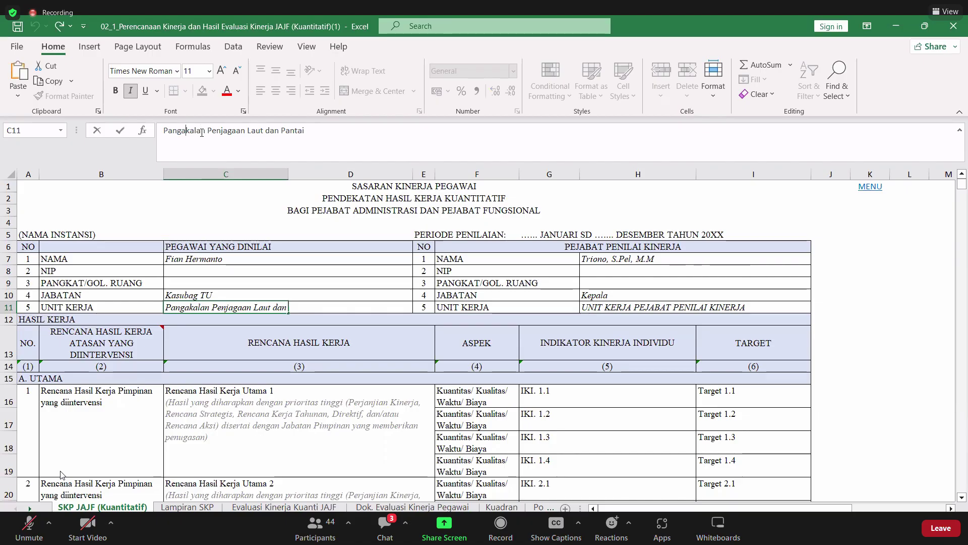
pyautogui.press('BackSpace')
pyautogui.tripleClick(201, 132)
pyautogui.hotkey('ctrl', 'c')
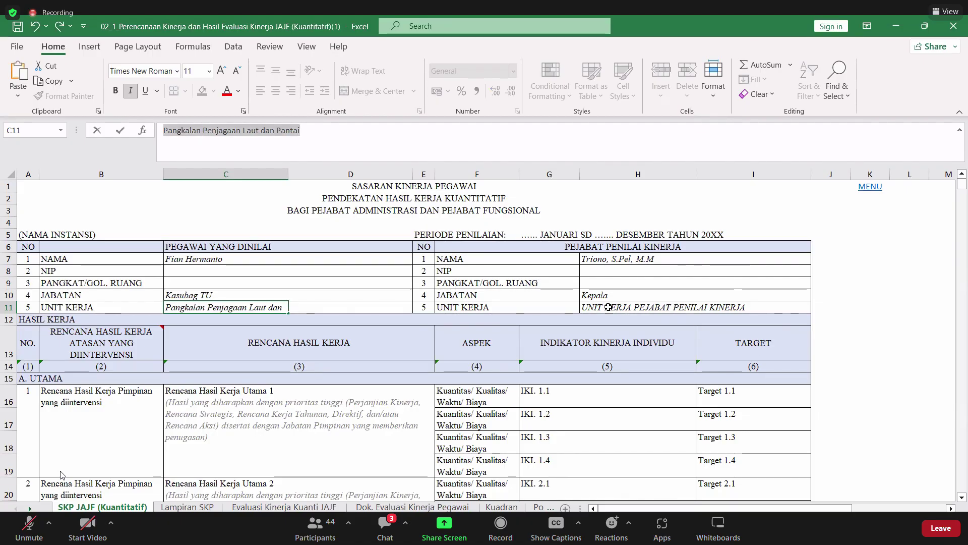
pyautogui.click(609, 306)
pyautogui.hotkey('ctrl', 'v')
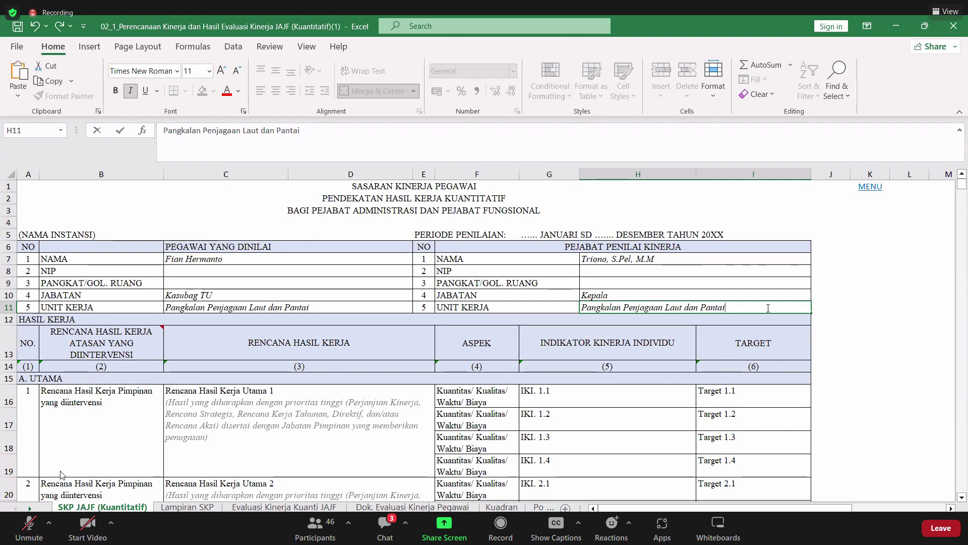
pyautogui.scroll(-2, 532, 320)
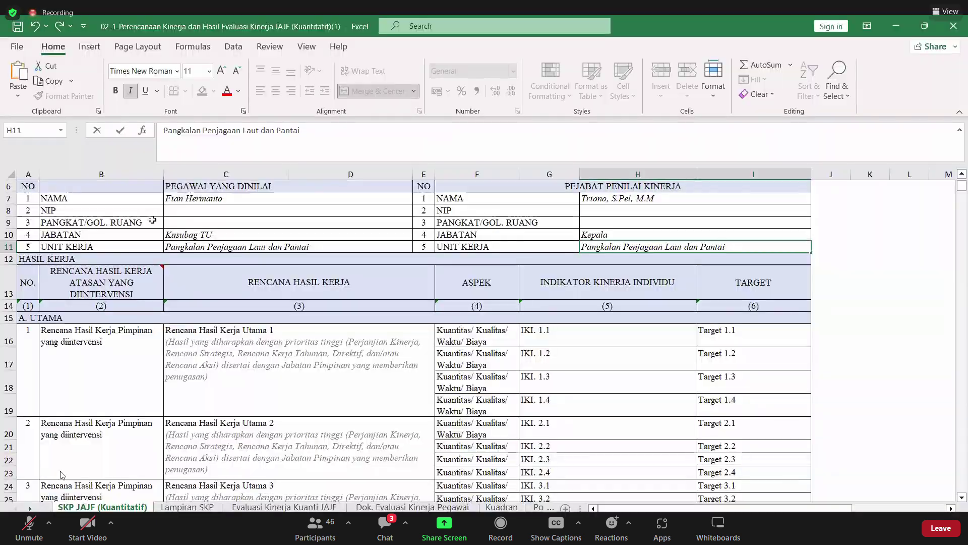
pyautogui.scroll(2, 222, 233)
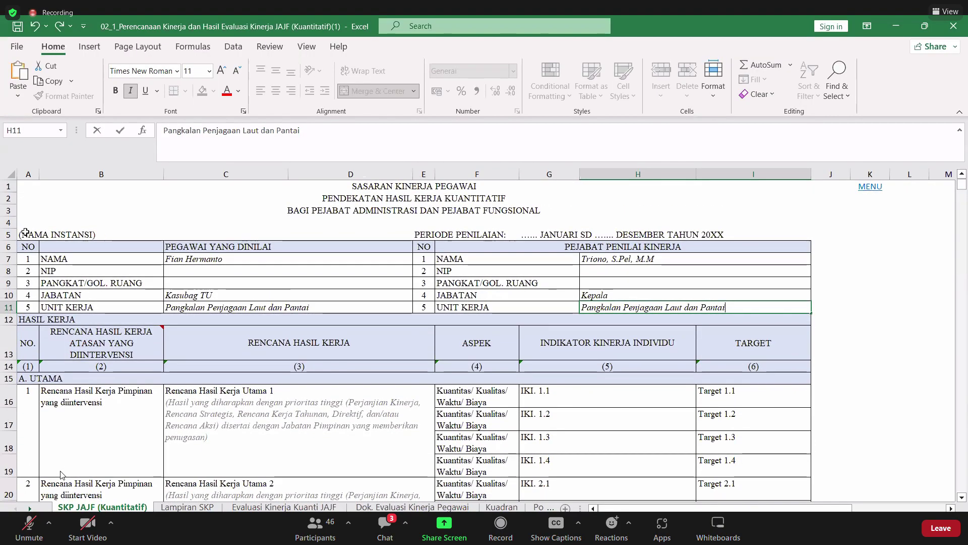
# - Enter the institution name 'Kementerian Perhubungan' in row 5
pyautogui.click(222, 233)
pyautogui.write('Kemet')
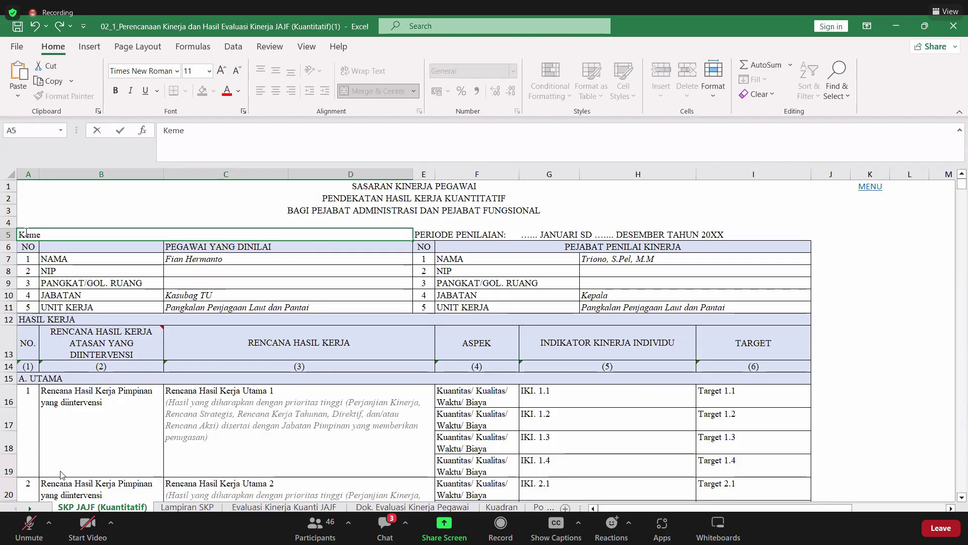
pyautogui.press('BackSpace')
pyautogui.write('nterian Perhubunga')
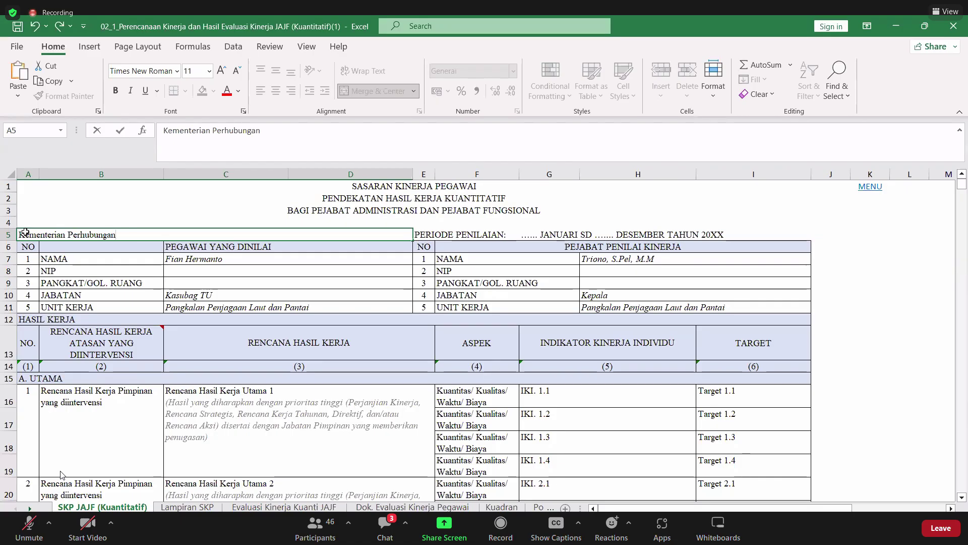
pyautogui.write('n')
pyautogui.press('Tab')
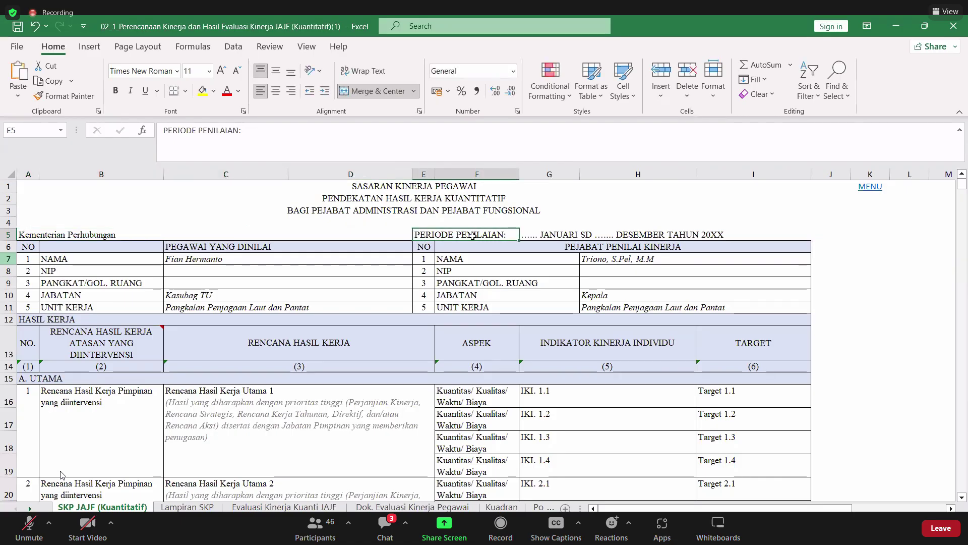
# - Fill in the period's start and end days as 1 JANUARI and 31 DESEMBER
pyautogui.click(524, 234)
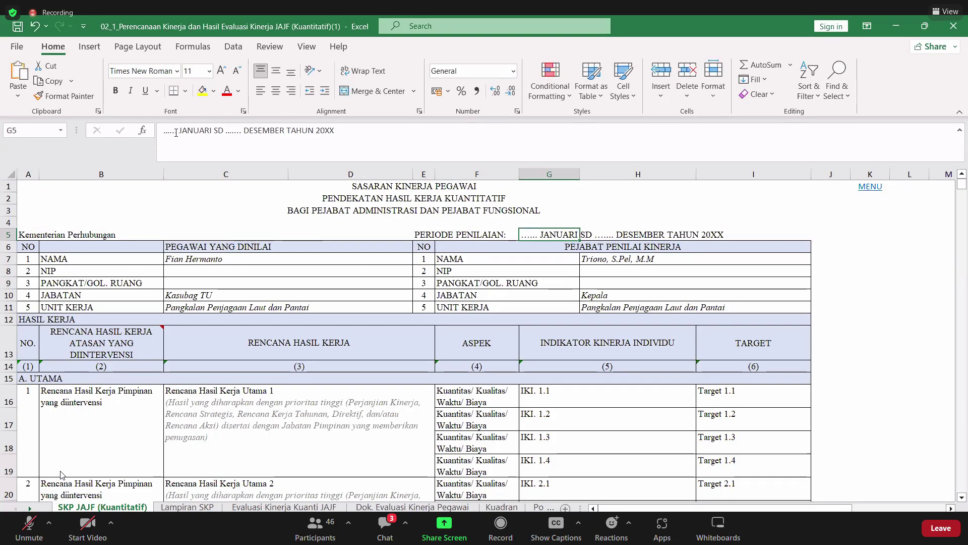
pyautogui.moveTo(164, 131); pyautogui.dragTo(176, 132)
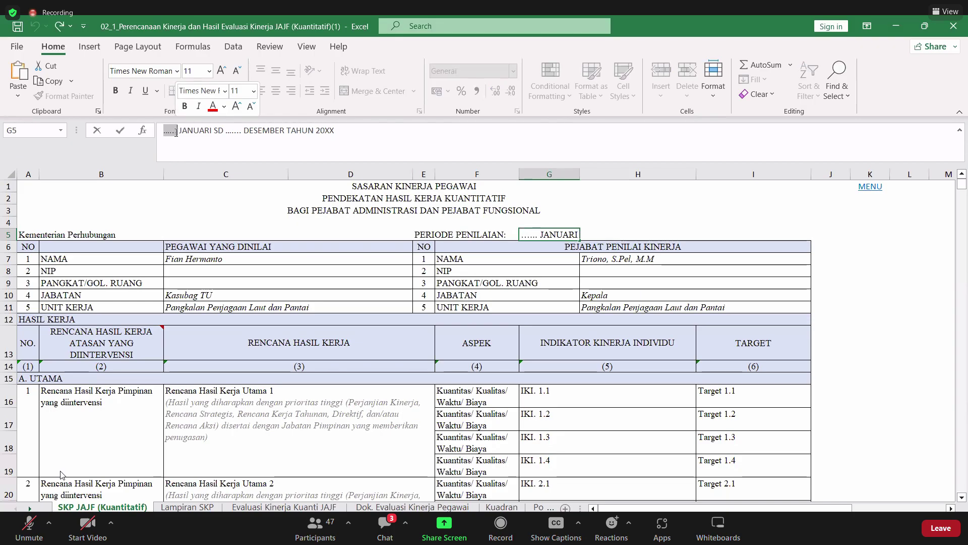
pyautogui.write('1')
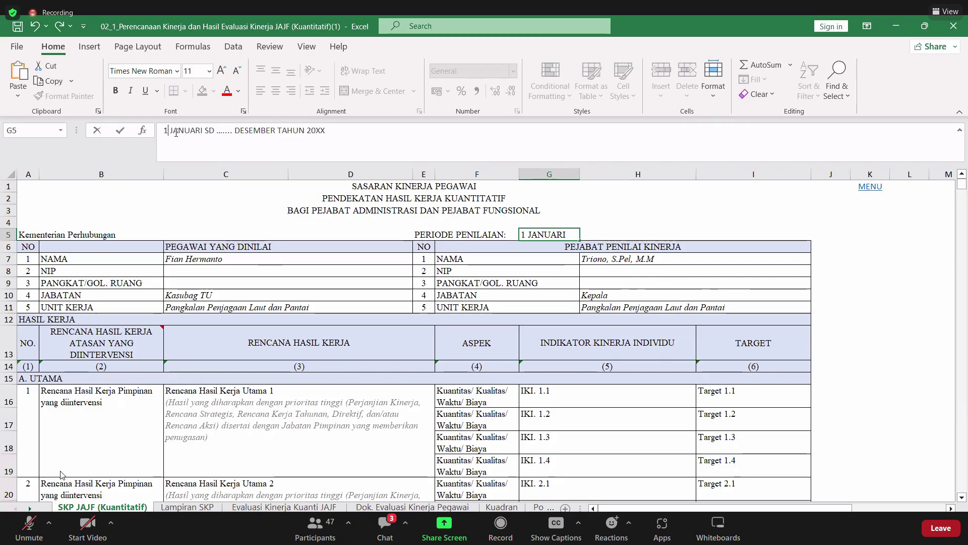
pyautogui.press('Right')
pyautogui.press('Right')
pyautogui.press('Right')
pyautogui.press('Right')
pyautogui.press('Right')
pyautogui.press('Right')
pyautogui.press('Right')
pyautogui.press('Right')
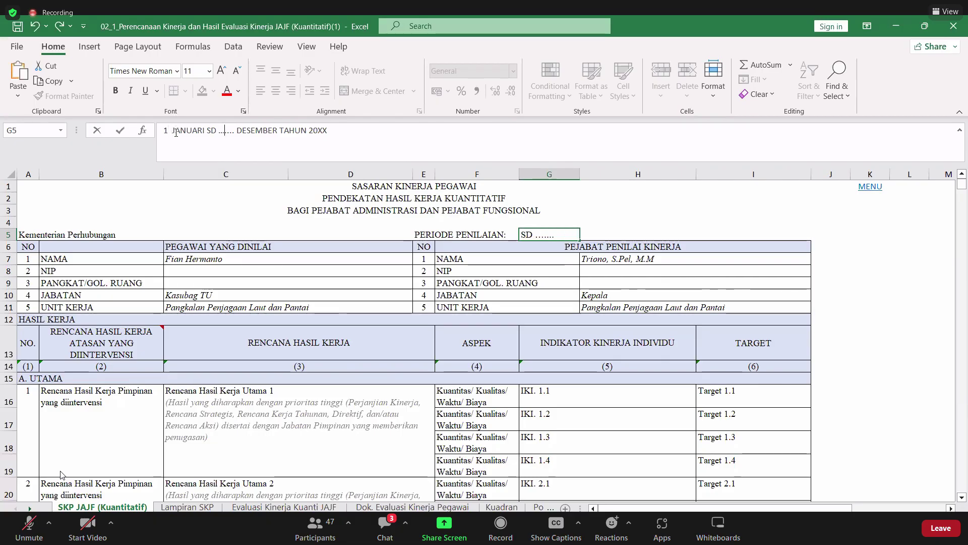
pyautogui.press('BackSpace')
pyautogui.press('BackSpace')
pyautogui.press('BackSpace')
pyautogui.press('BackSpace')
pyautogui.press('BackSpace')
pyautogui.press('BackSpace')
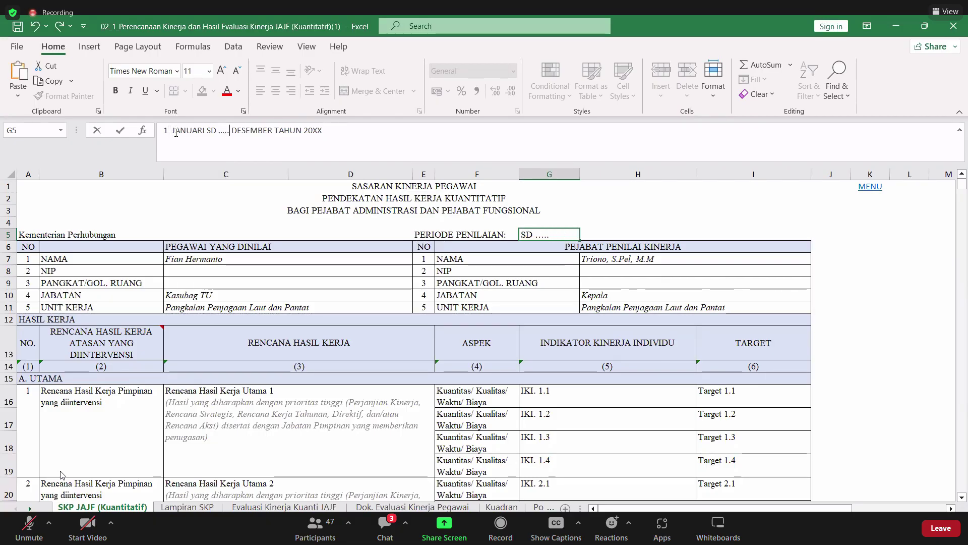
pyautogui.write('31')
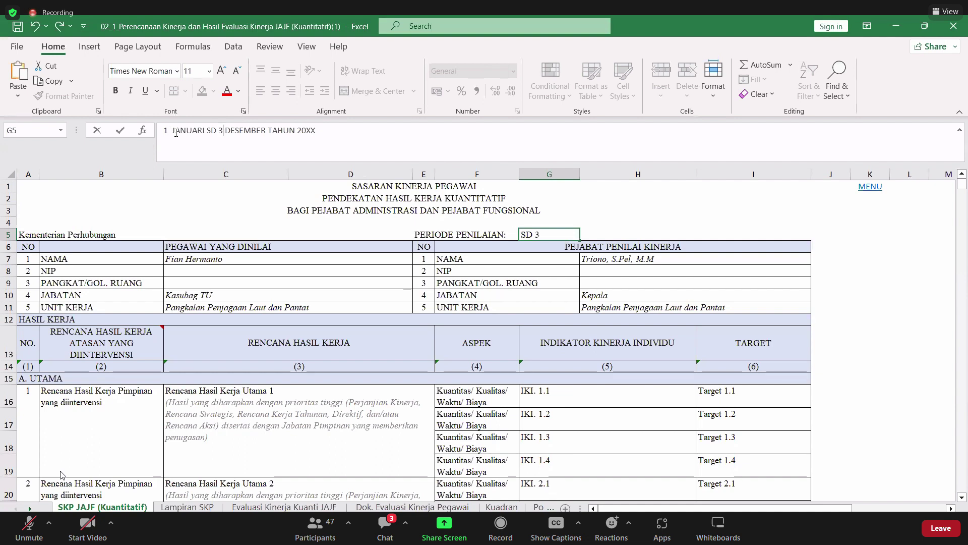
pyautogui.press('Return')
pyautogui.press('Up')
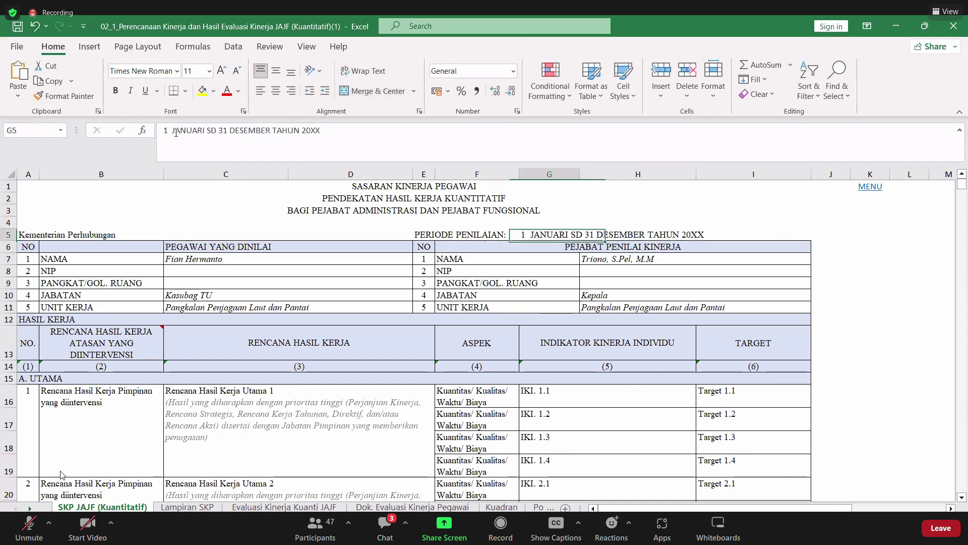
# - Change the period year from 20XX to 2023
pyautogui.click(322, 130)
pyautogui.press('BackSpace')
pyautogui.press('BackSpace')
pyautogui.write('2')
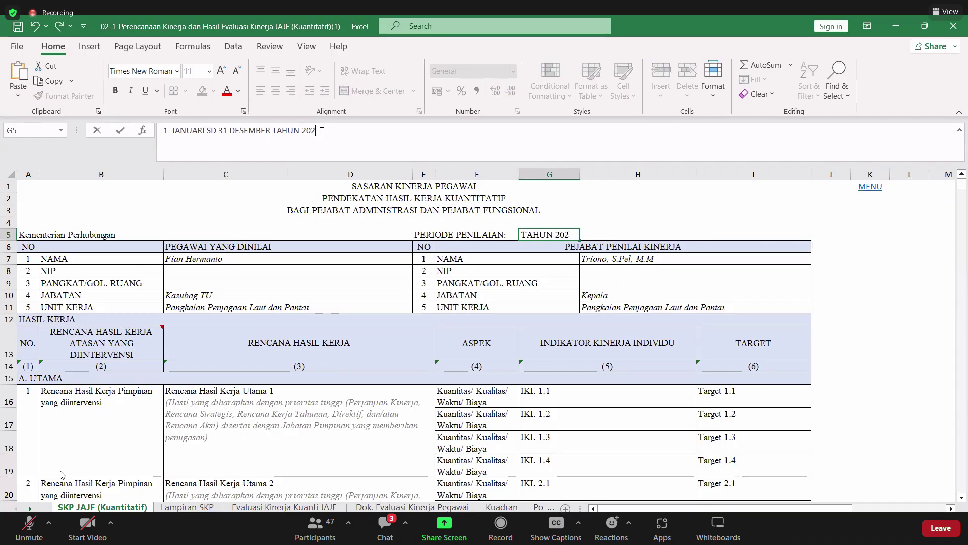
pyautogui.write('3')
pyautogui.press('Return')
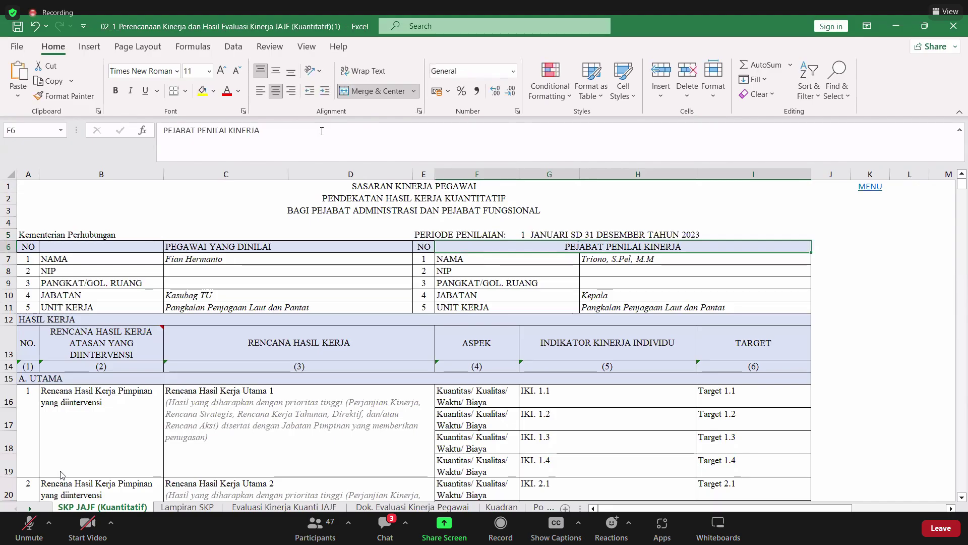
pyautogui.press('Down')
pyautogui.press('Down')
pyautogui.press('Down')
pyautogui.press('Down')
pyautogui.press('Down')
pyautogui.press('Down')
pyautogui.press('Down')
pyautogui.press('Down')
pyautogui.press('Down')
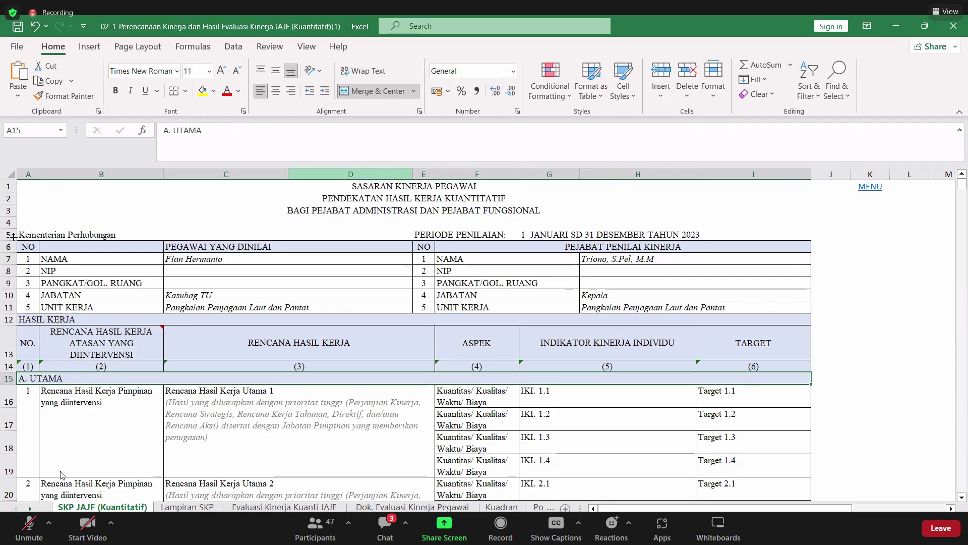
# - Scroll down to the A. UTAMA work results table
pyautogui.scroll(-1, 85, 425)
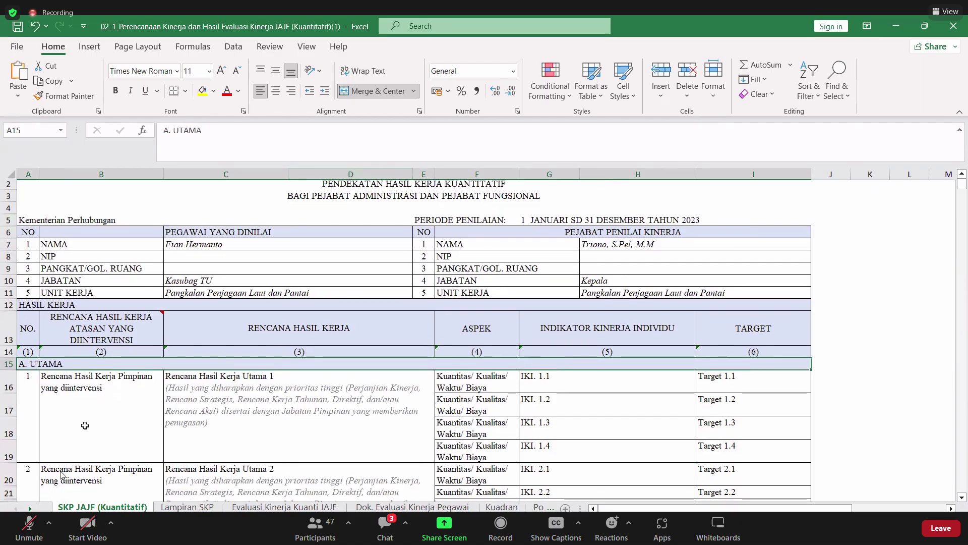
pyautogui.scroll(-1, 85, 426)
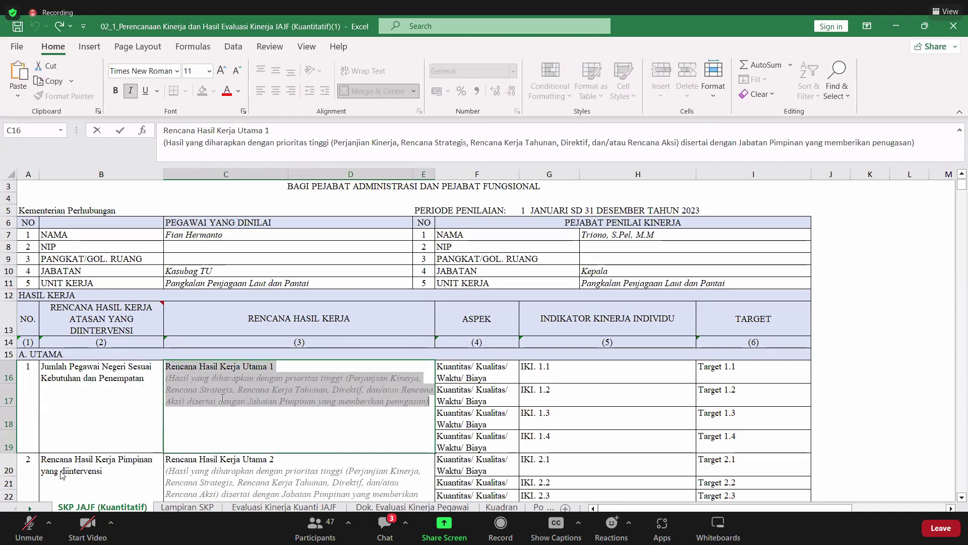
# - Type 'Tersedianya Laporan' as the work plan in C16
pyautogui.write('Terlak')
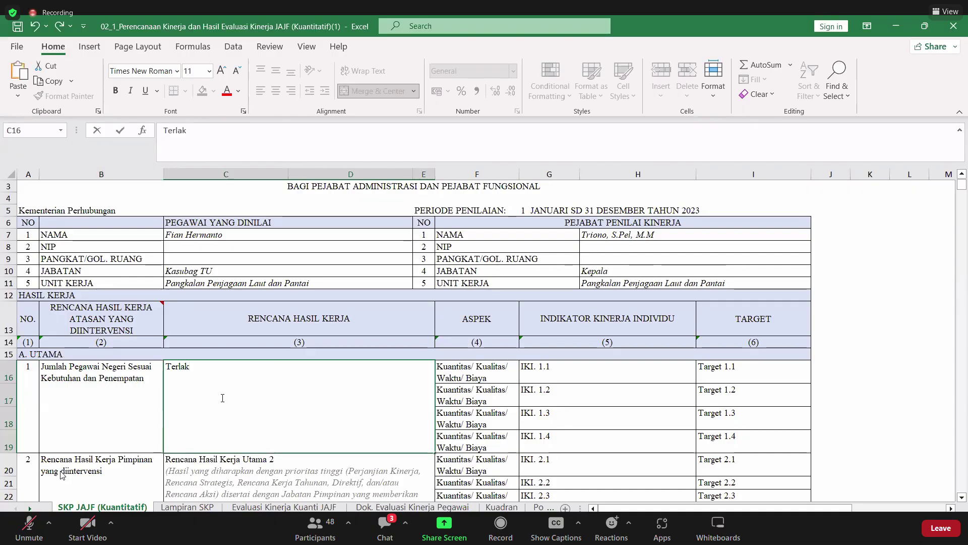
pyautogui.press('BackSpace')
pyautogui.press('BackSpace')
pyautogui.press('BackSpace')
pyautogui.write('s')
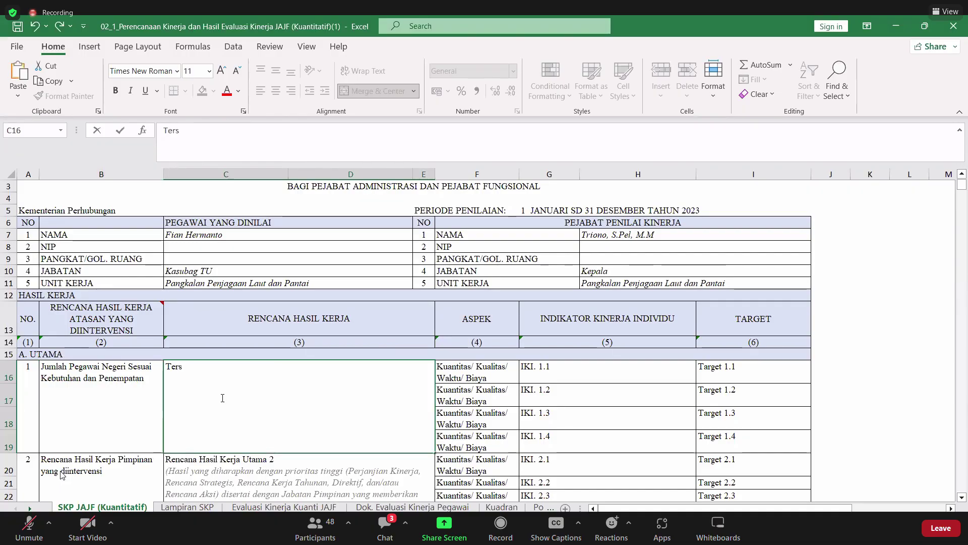
pyautogui.write('edianya')
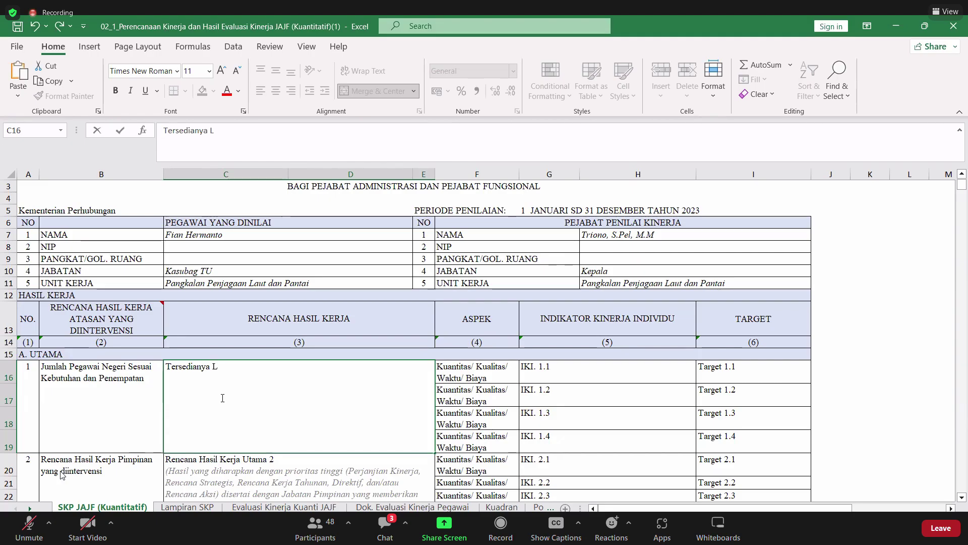
pyautogui.write(' Lapor')
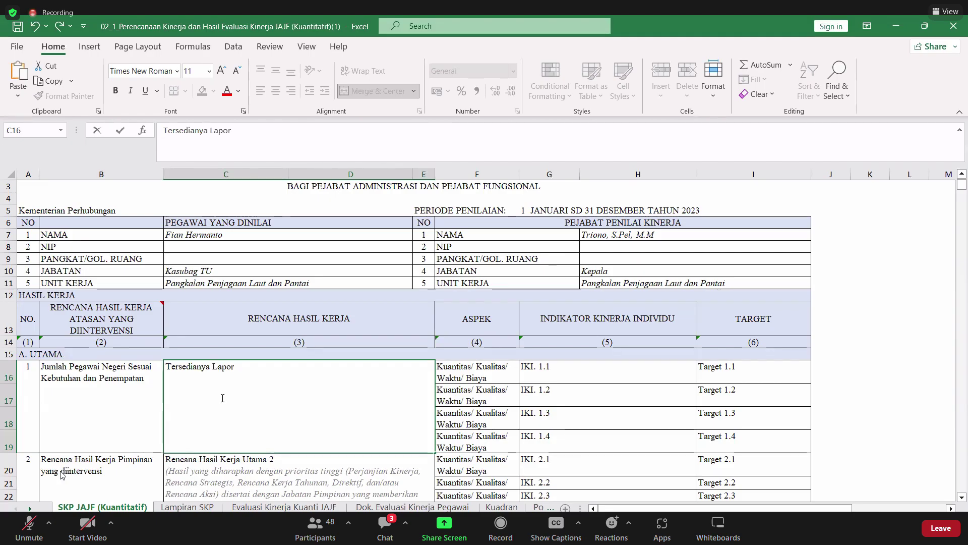
pyautogui.write('an')
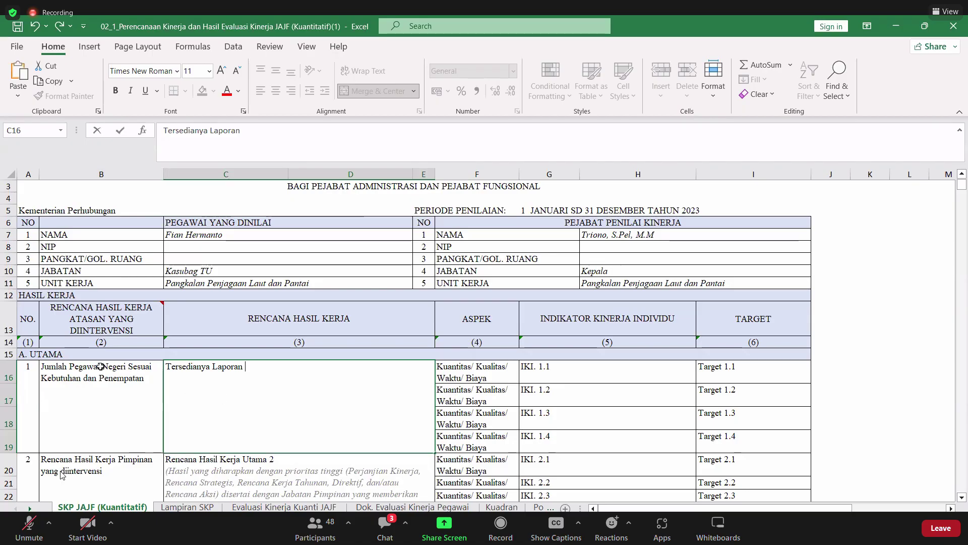
# - Copy B16's work-result text and append it after 'Laporan' in C16
pyautogui.click(59, 365)
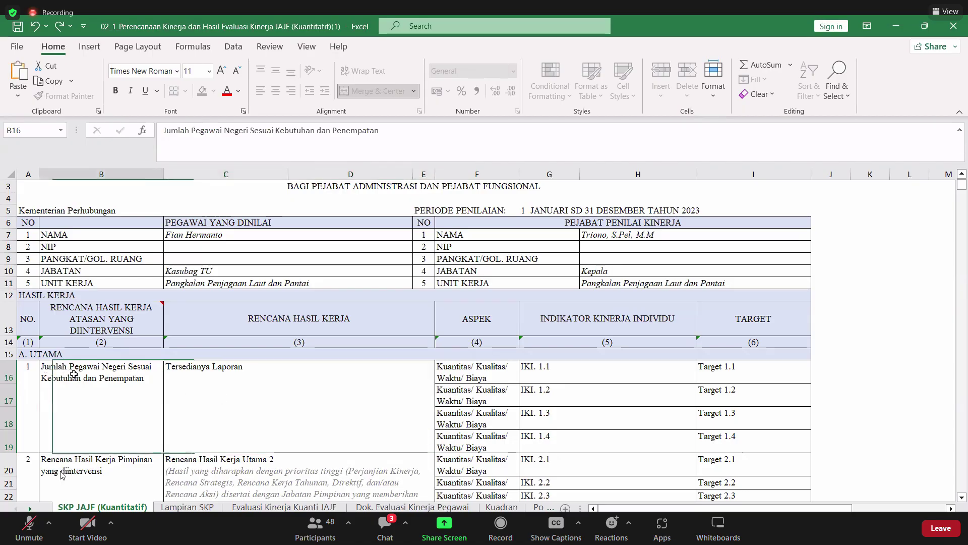
pyautogui.tripleClick(190, 131)
pyautogui.press('BackSpace')
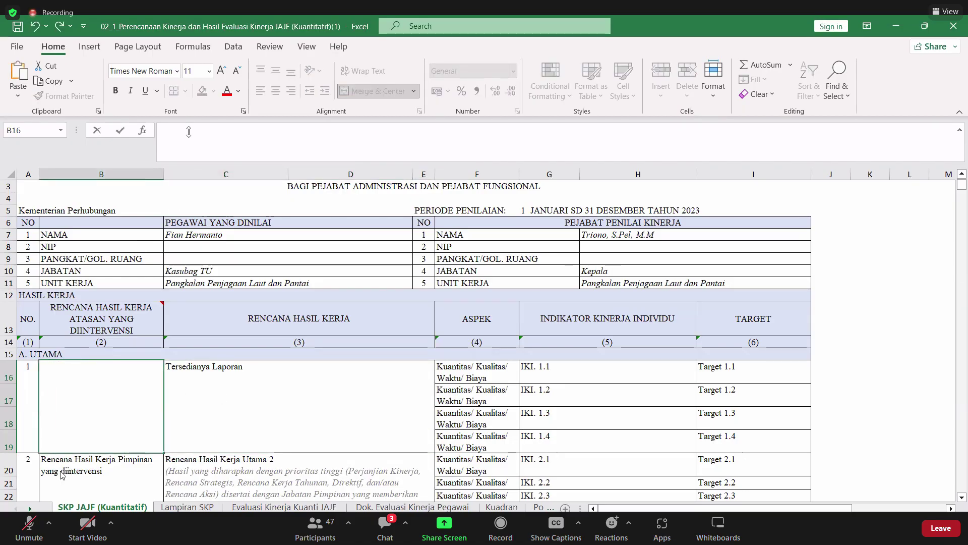
pyautogui.hotkey('ctrl', 'z')
pyautogui.hotkey('ctrl', 'c')
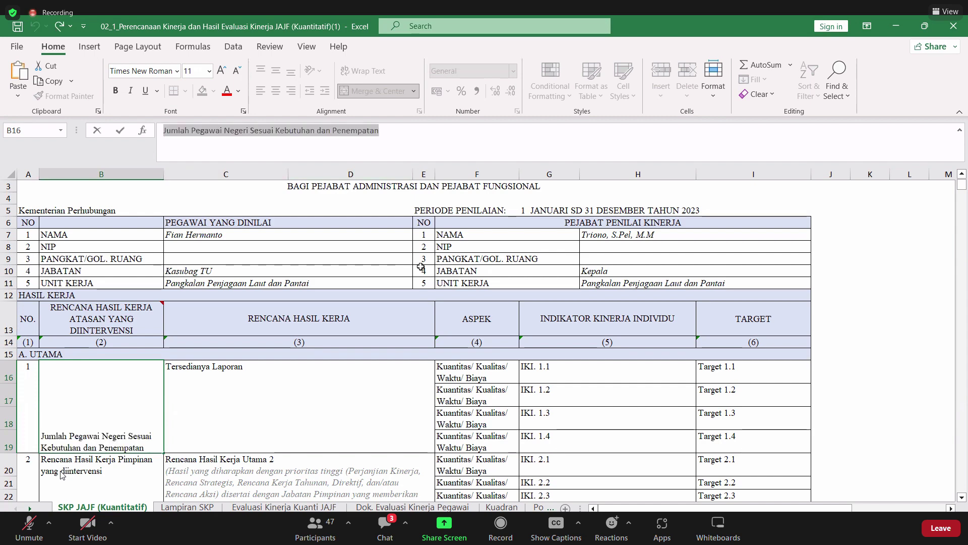
pyautogui.click(347, 373)
pyautogui.doubleClick(284, 136)
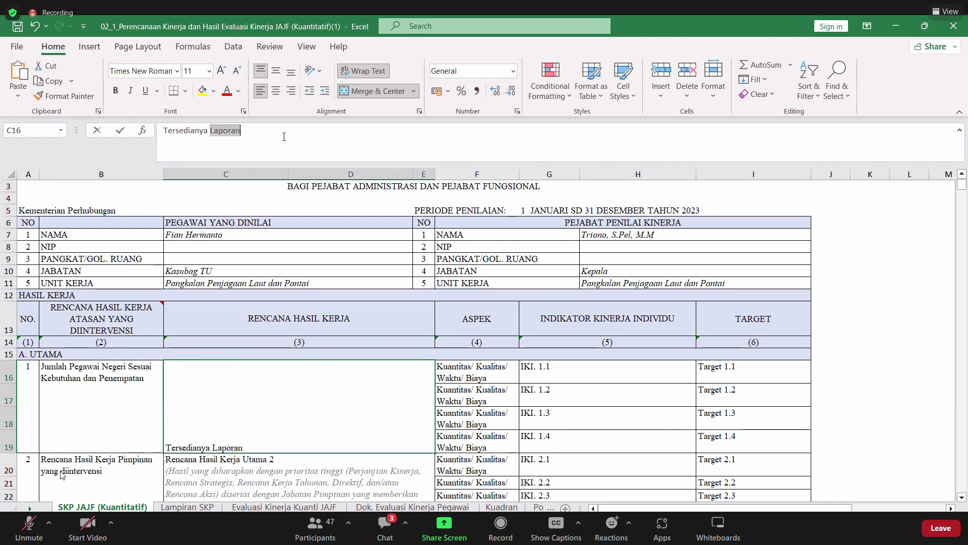
pyautogui.click(284, 136)
pyautogui.hotkey('ctrl', 'v')
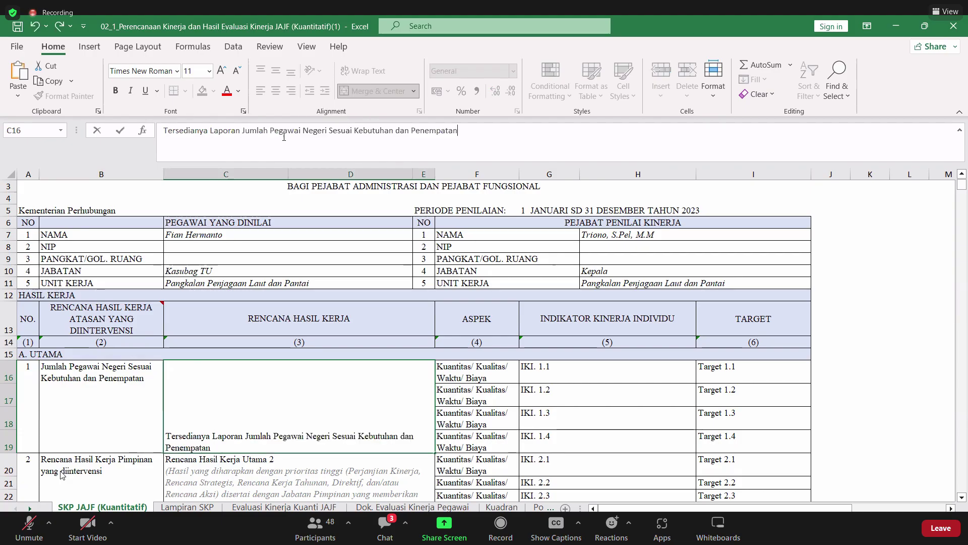
pyautogui.press('Return')
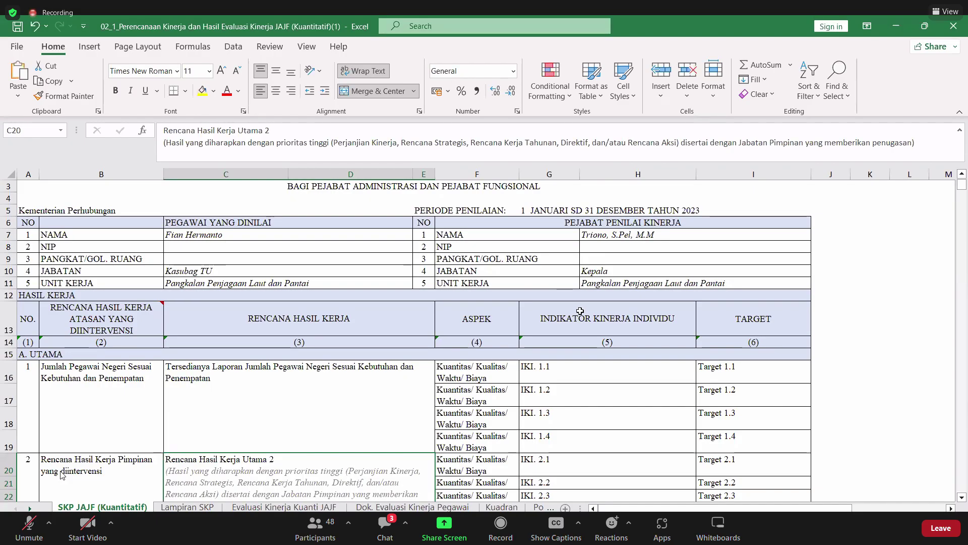
pyautogui.click(497, 376)
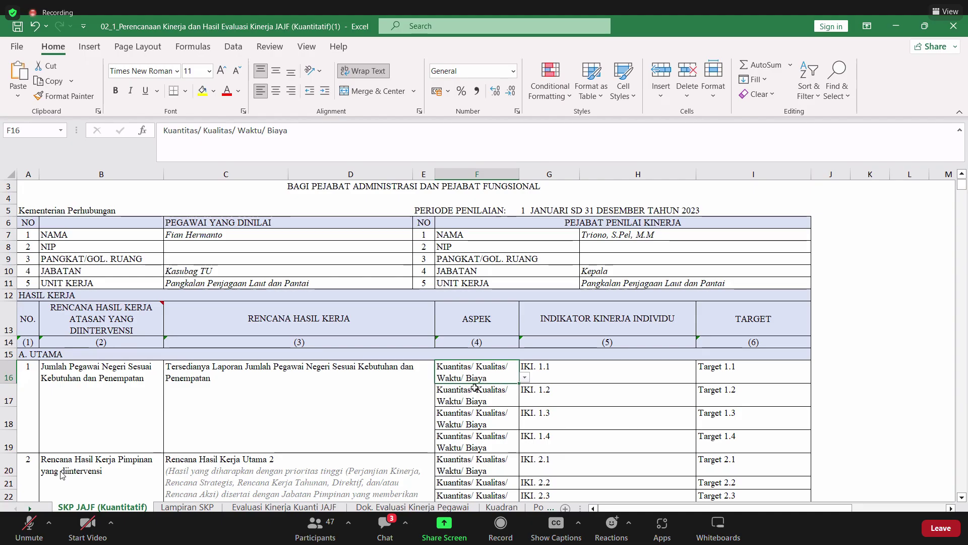
# - Set aspect F16 to Kuantitas and paste indicator 'Jumlah Pegawai Negeri Sesuai Kebutuhan dan Penempatan' into G16
pyautogui.click(525, 378)
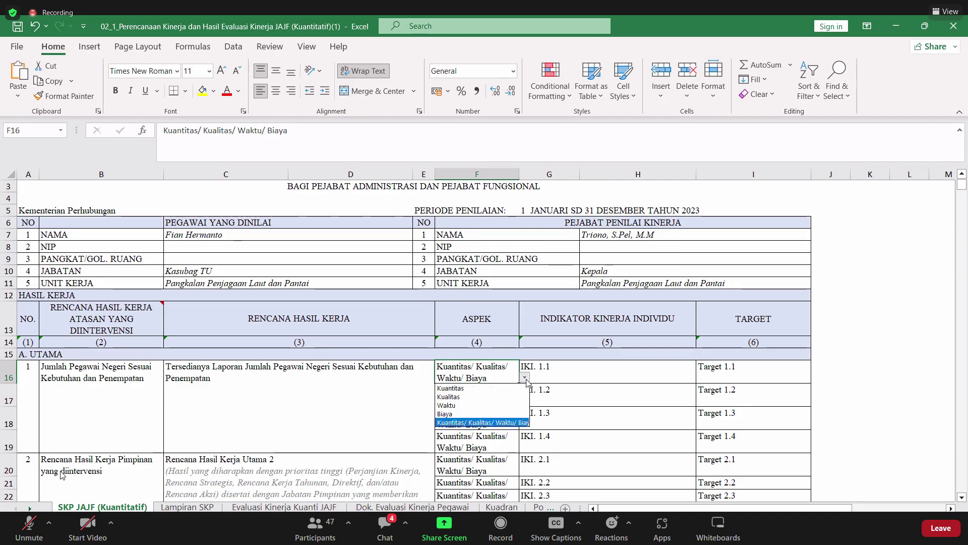
pyautogui.click(469, 388)
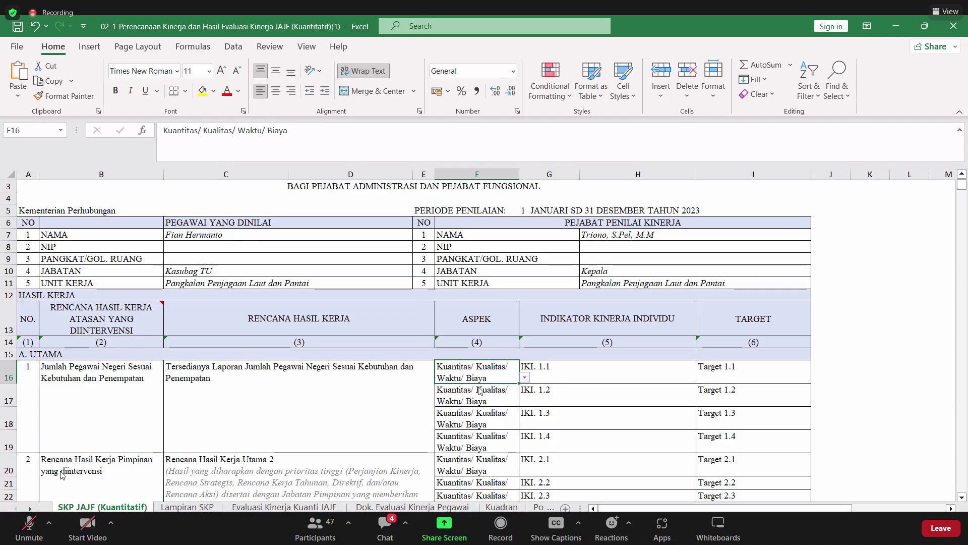
pyautogui.click(567, 365)
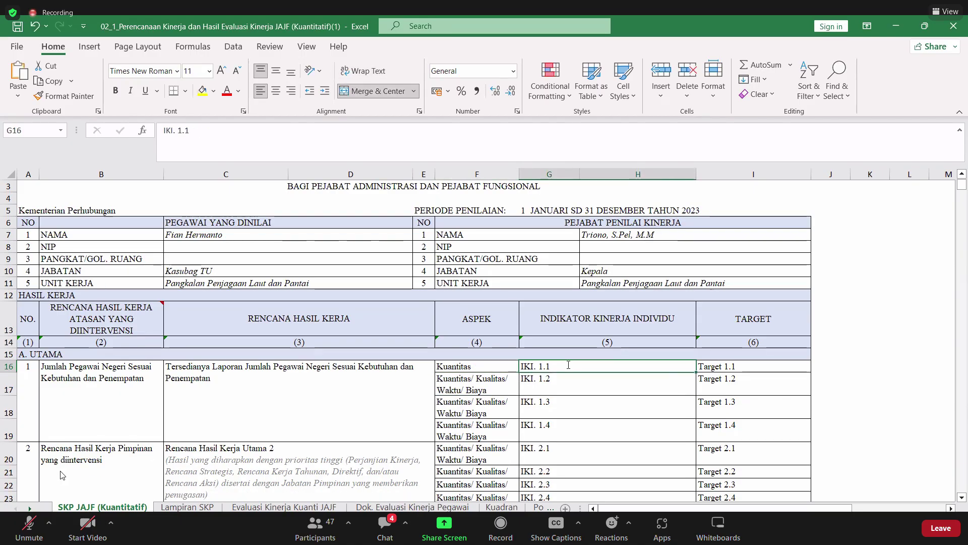
pyautogui.write('La')
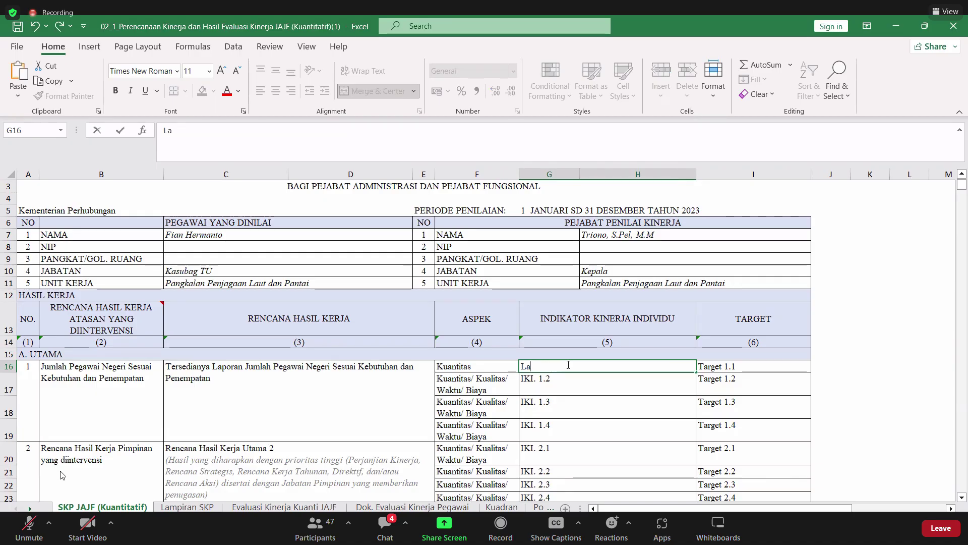
pyautogui.write('pora')
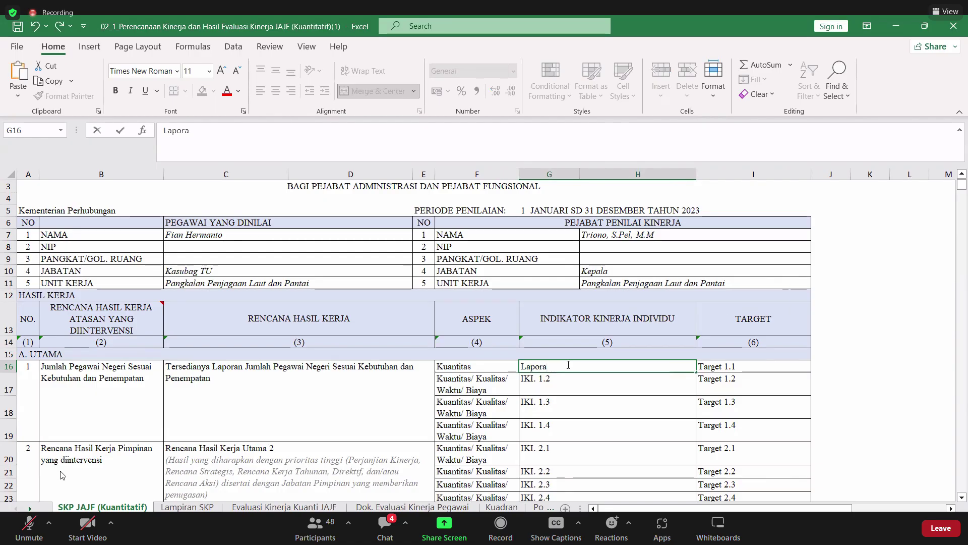
pyautogui.press('BackSpace')
pyautogui.press('BackSpace')
pyautogui.press('BackSpace')
pyautogui.press('BackSpace')
pyautogui.press('BackSpace')
pyautogui.press('BackSpace')
pyautogui.hotkey('ctrl', 'v')
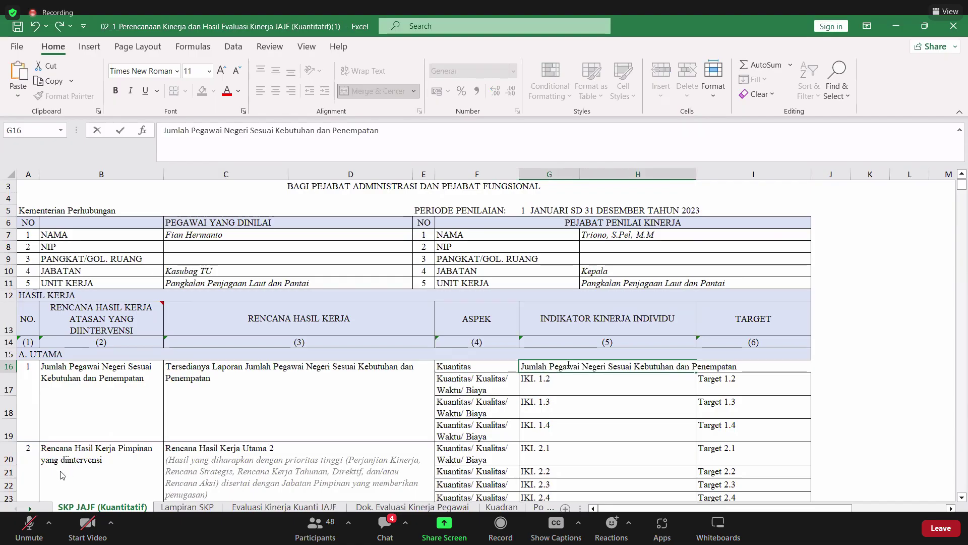
pyautogui.press('Return')
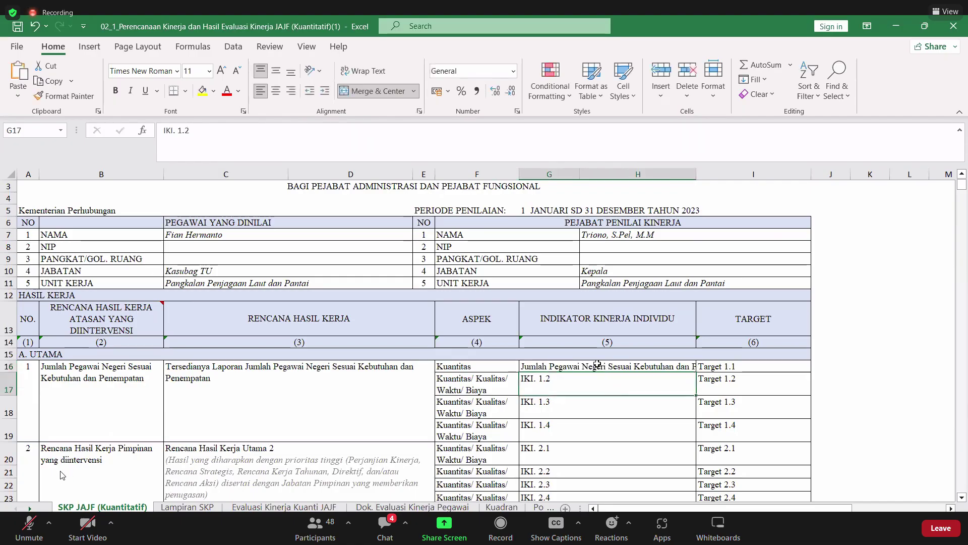
# - Turn on Wrap Text for the G16 indicator
pyautogui.click(598, 364)
pyautogui.click(364, 71)
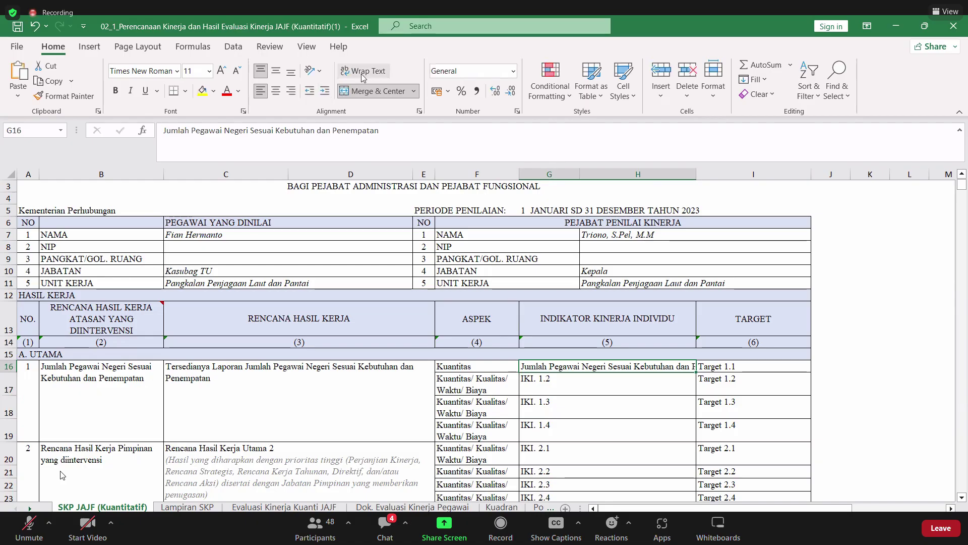
pyautogui.press('Down')
pyautogui.press('Down')
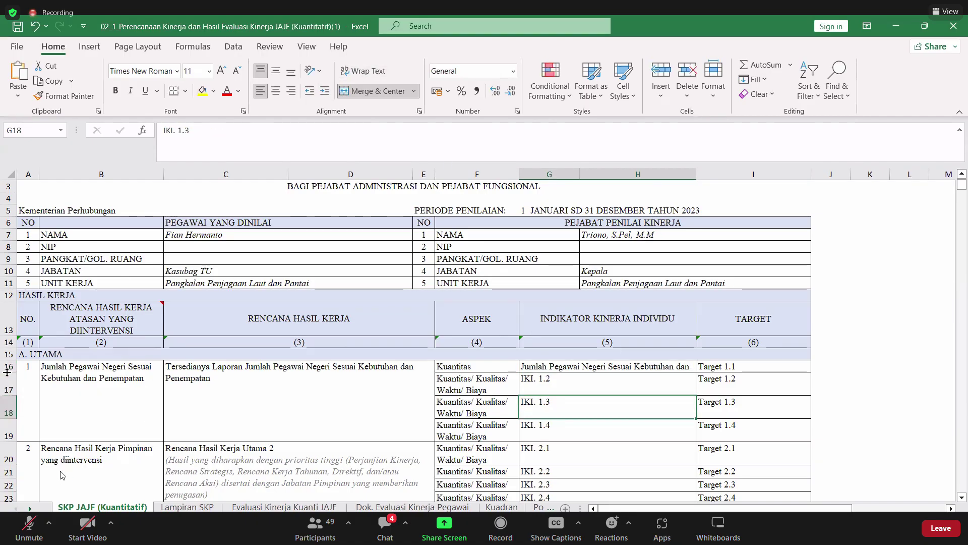
pyautogui.click(539, 369)
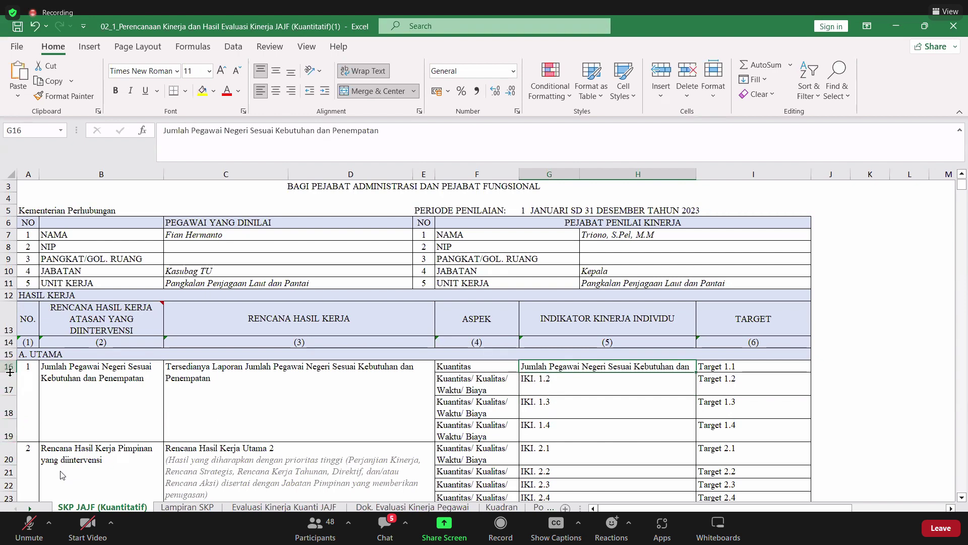
# - Make row 16 taller and enter the target '5 Laporan' in I16
pyautogui.moveTo(10, 372); pyautogui.dragTo(16, 384)
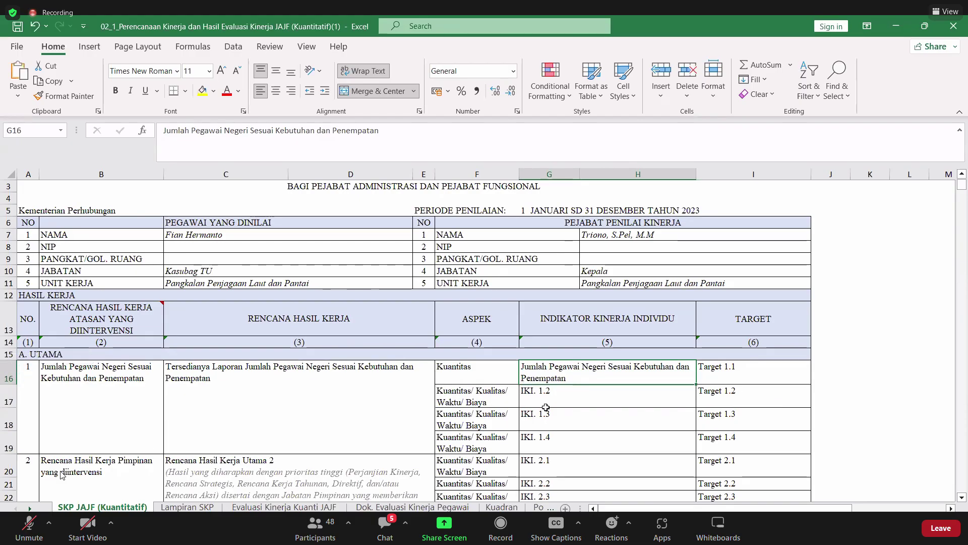
pyautogui.click(737, 377)
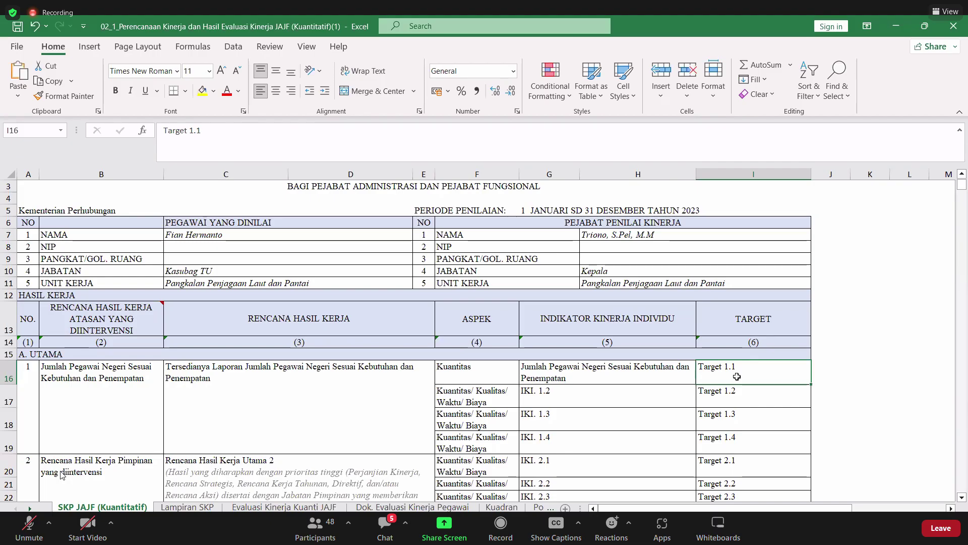
pyautogui.write('5 ')
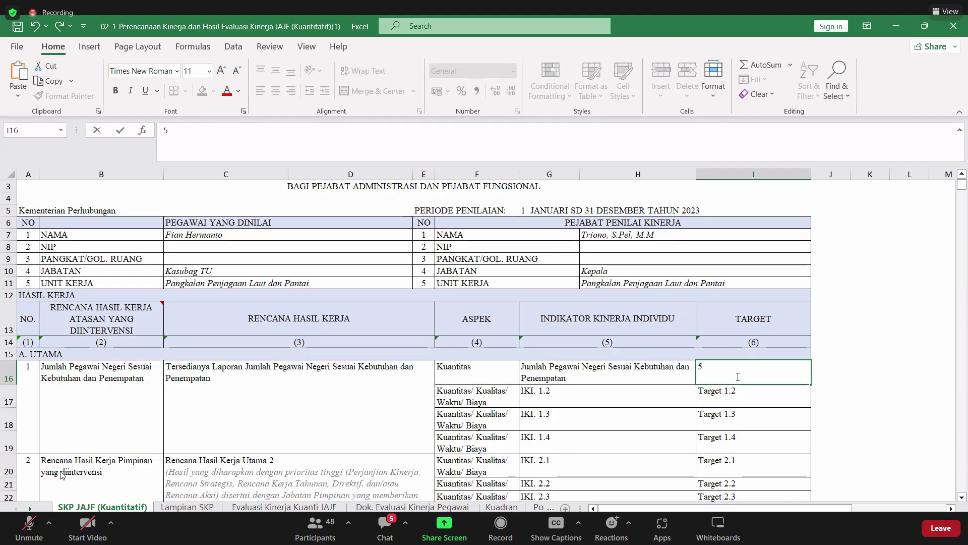
pyautogui.write('Laporan')
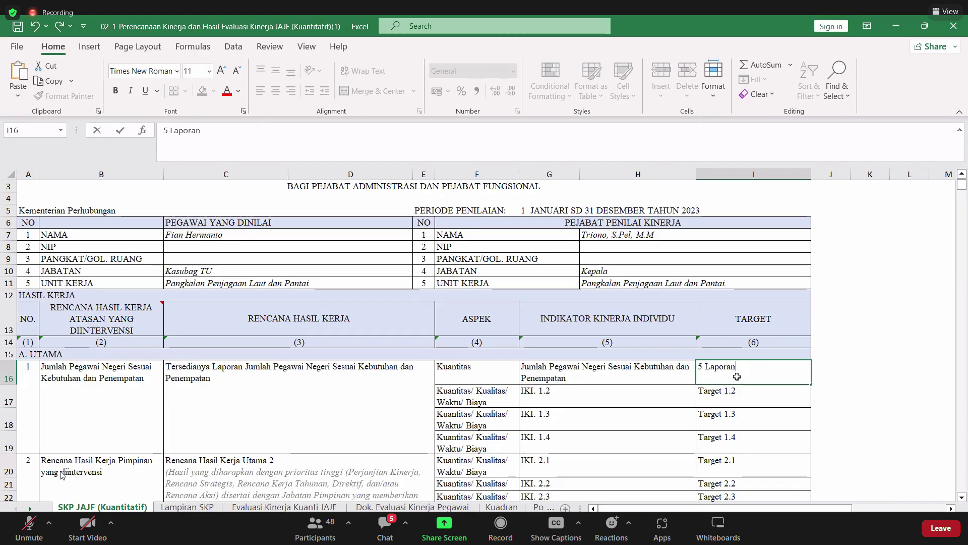
pyautogui.press('Return')
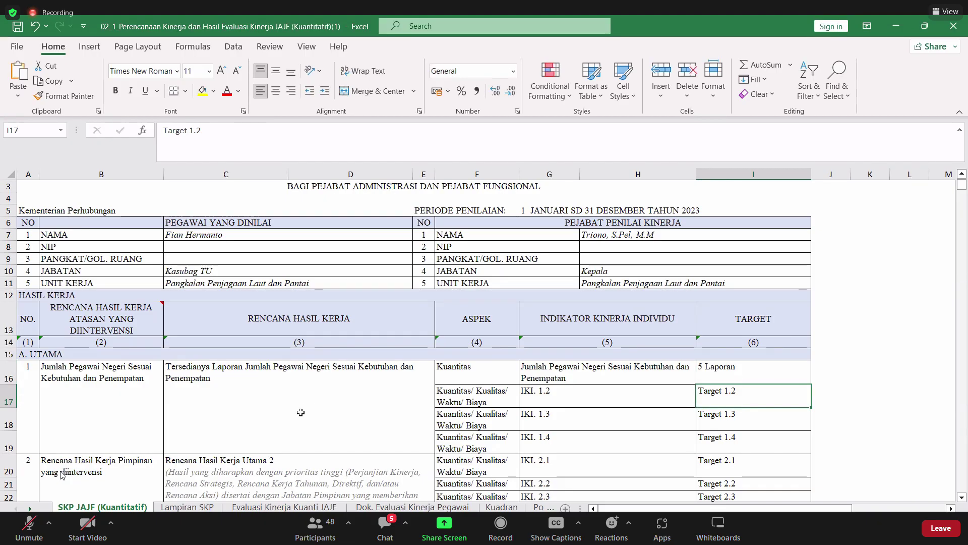
pyautogui.scroll(-2, 83, 316)
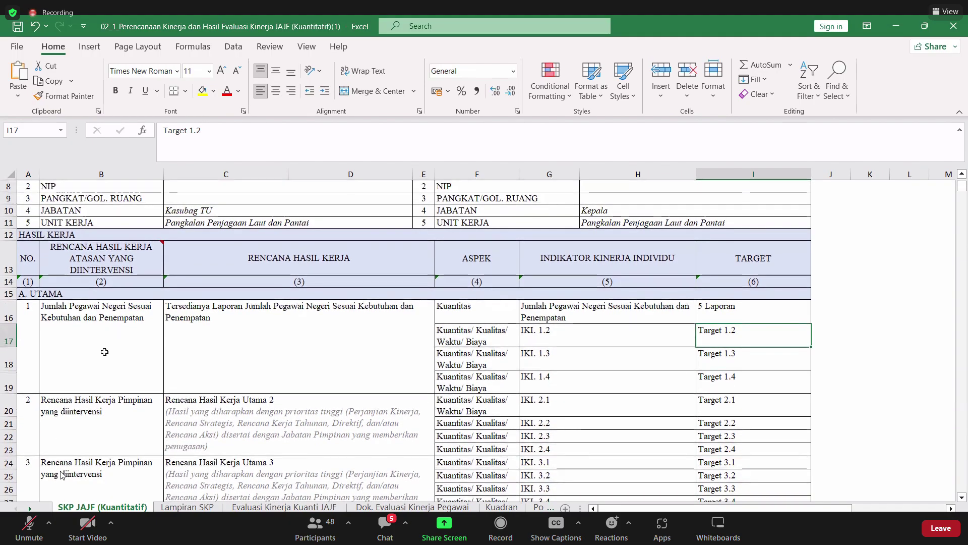
pyautogui.scroll(-1, 101, 346)
pyautogui.scroll(1, 105, 352)
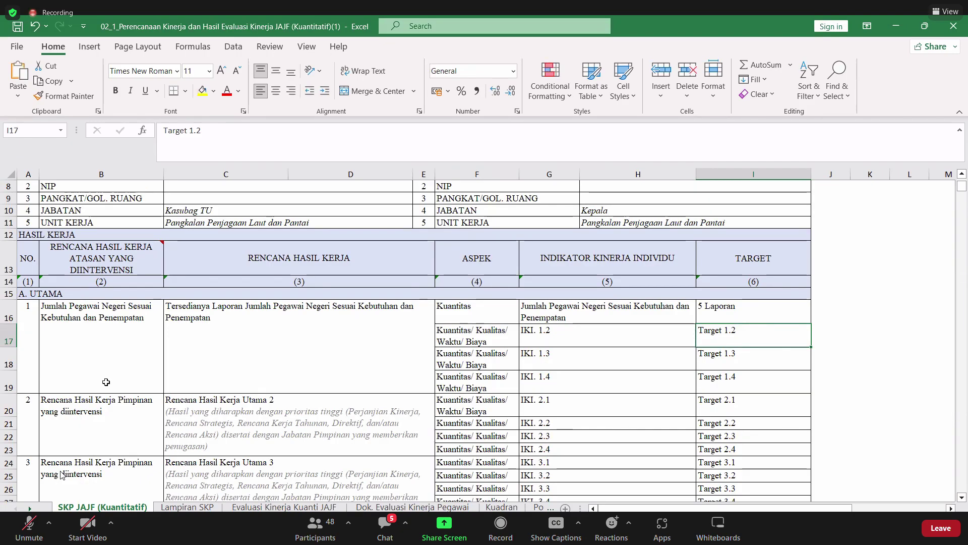
# - Select and copy the B16 work-result text for reuse
pyautogui.click(100, 307)
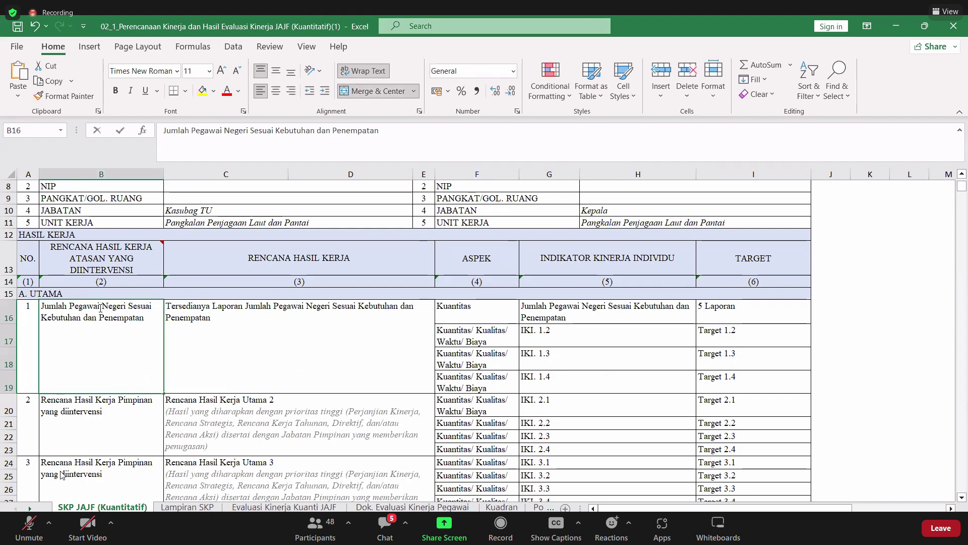
pyautogui.doubleClick(100, 307)
pyautogui.hotkey('ctrl', 'a')
pyautogui.hotkey('ctrl', 'c')
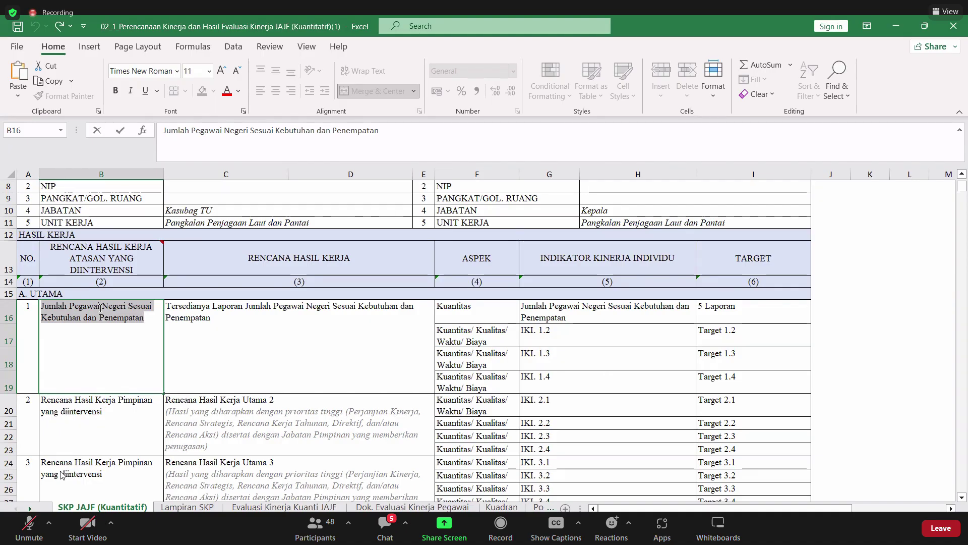
pyautogui.click(286, 325)
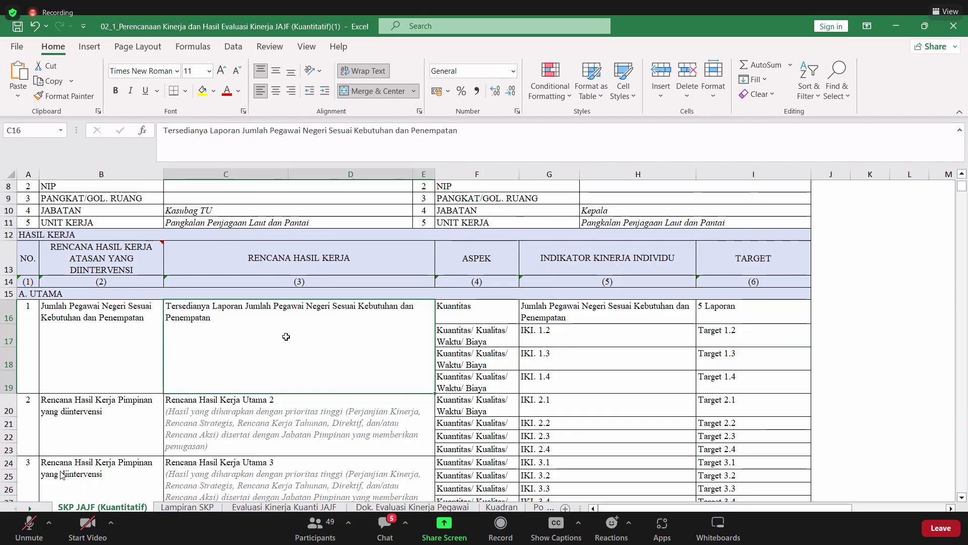
# - Set the F17 aspect to Kualitas from its dropdown
pyautogui.click(476, 335)
pyautogui.press('Right')
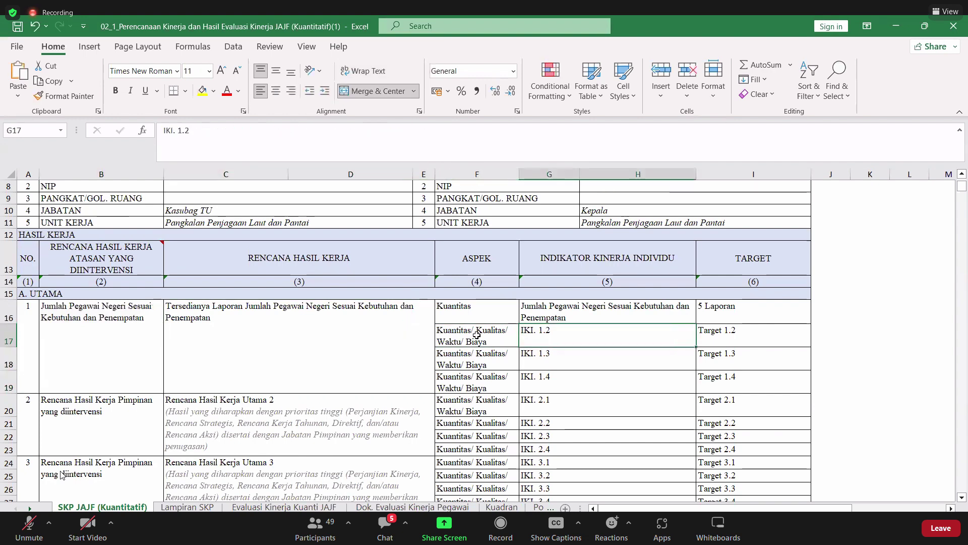
pyautogui.press('Left')
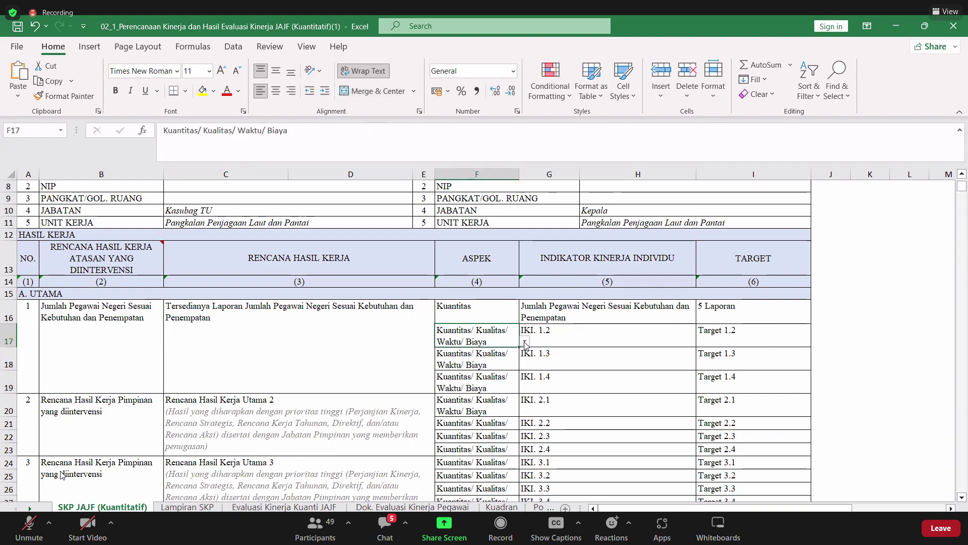
pyautogui.click(525, 341)
pyautogui.click(500, 361)
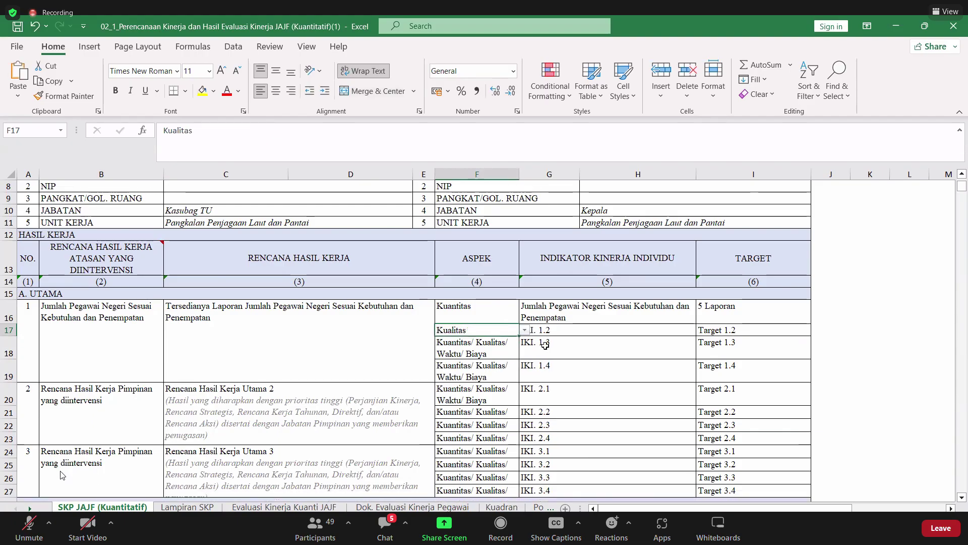
# - Replace the G17 placeholder with 'Prosentase Jumlah Pegawai Negeri Sesuai Kebutuhan dan Penempatan'
pyautogui.click(561, 330)
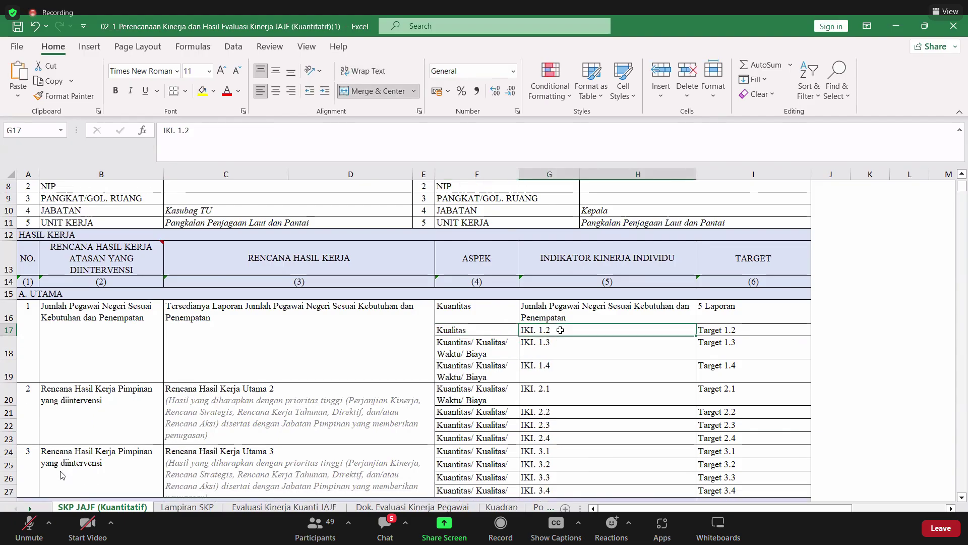
pyautogui.doubleClick(560, 330)
pyautogui.hotkey('shift', 'Home')
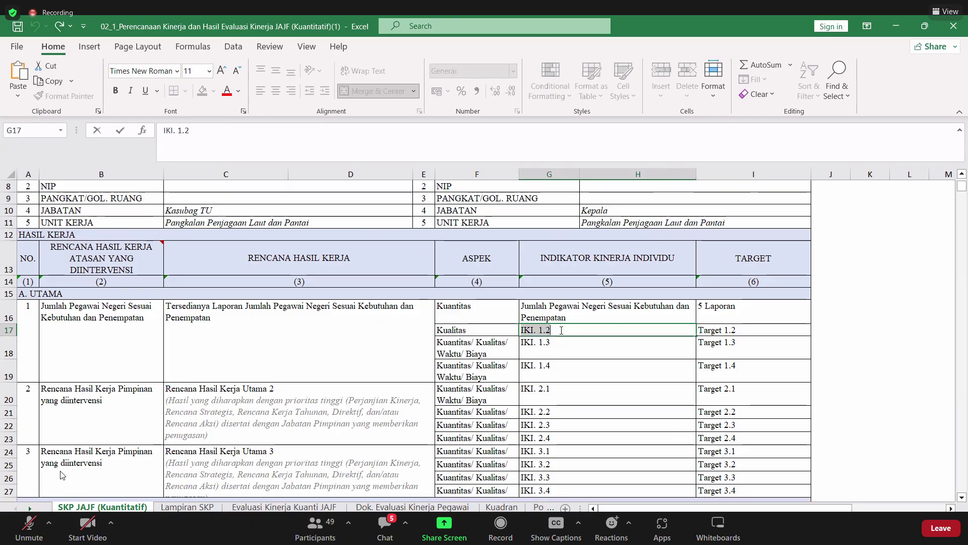
pyautogui.write('P')
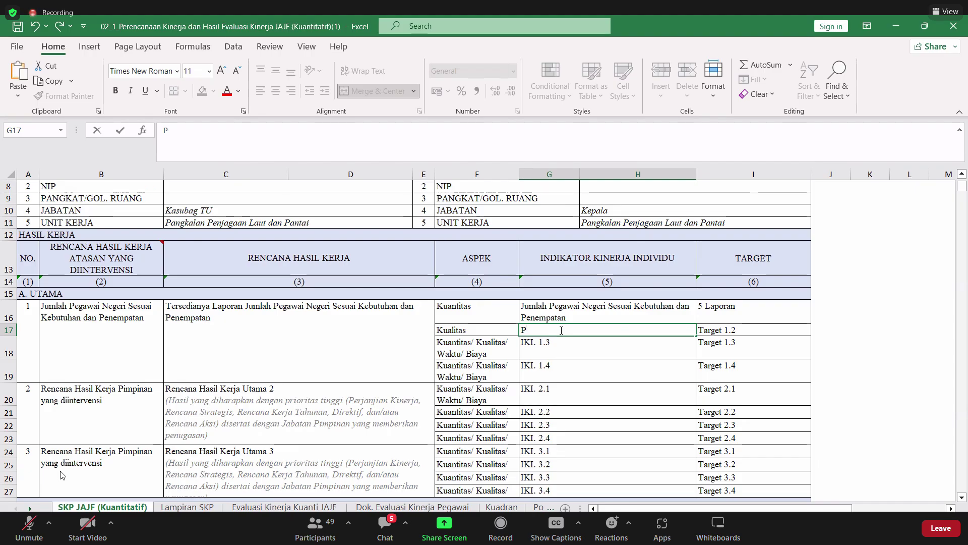
pyautogui.write('rosentase')
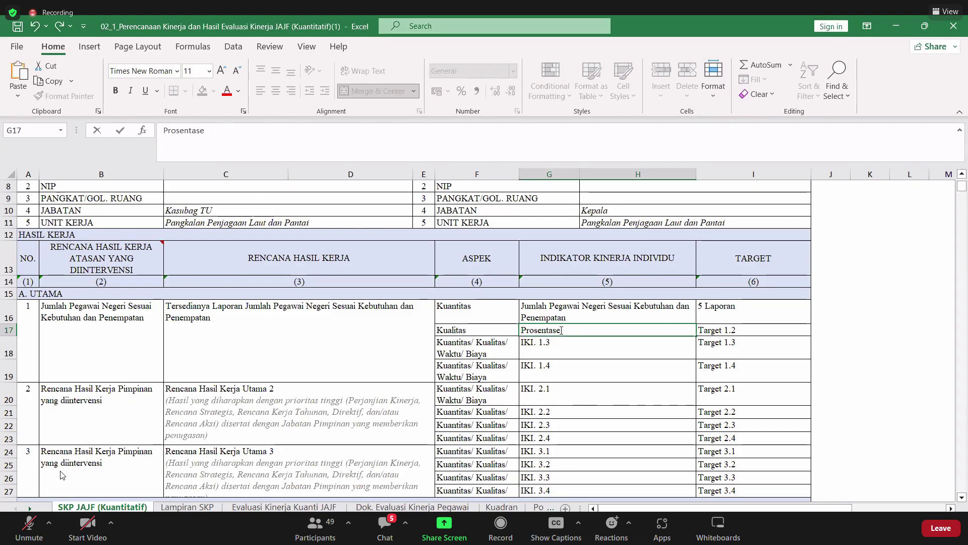
pyautogui.hotkey('ctrl', 'v')
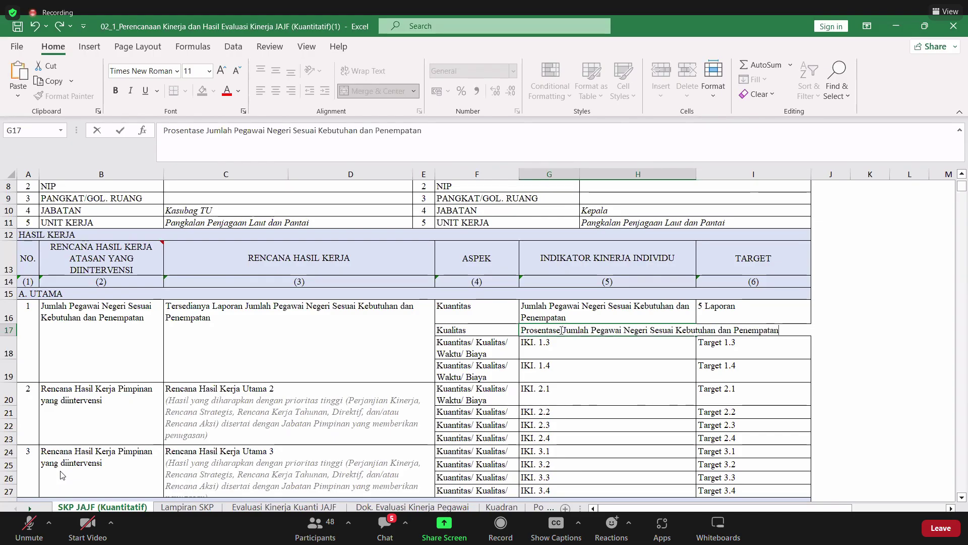
pyautogui.press('Return')
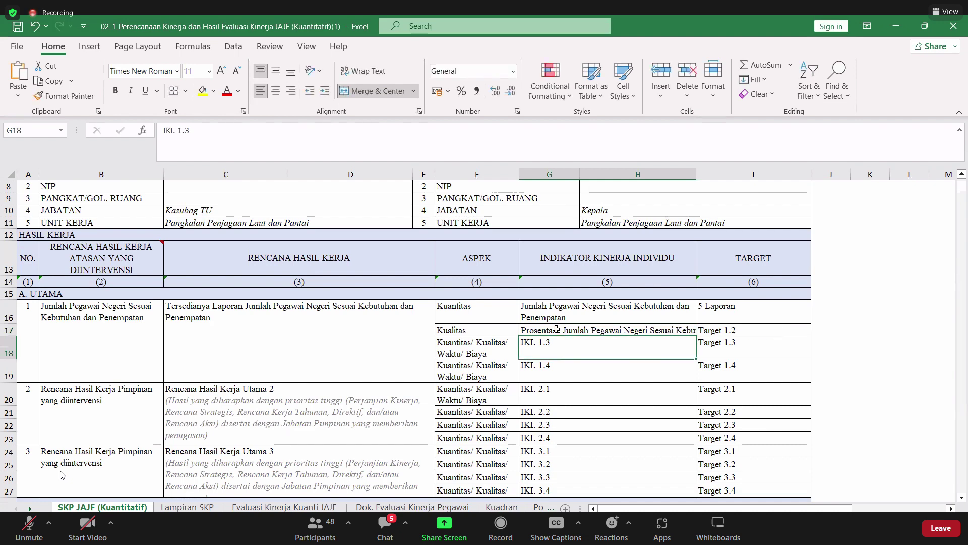
# - Wrap the G17 indicator text and make row 17 taller
pyautogui.click(556, 329)
pyautogui.click(367, 72)
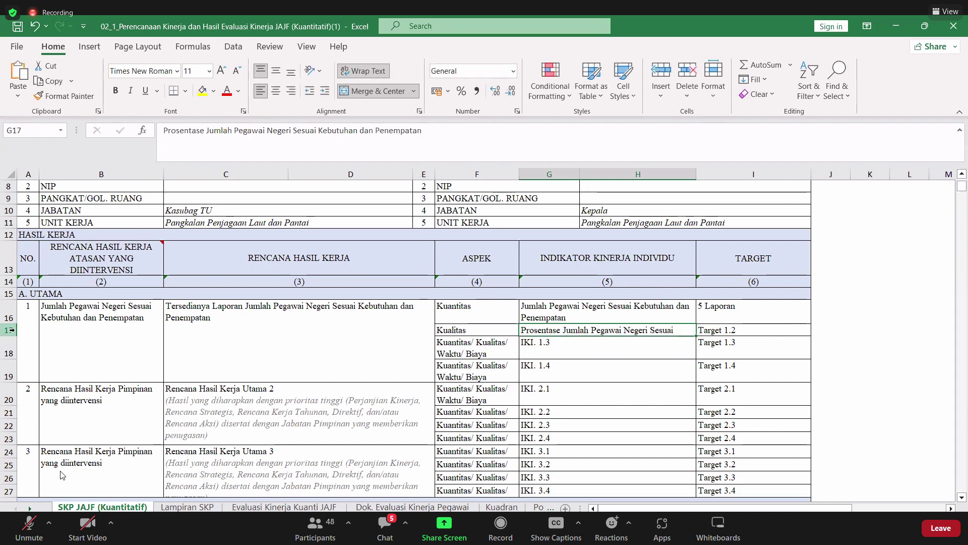
pyautogui.moveTo(16, 351); pyautogui.dragTo(16, 347)
pyautogui.doubleClick(731, 333)
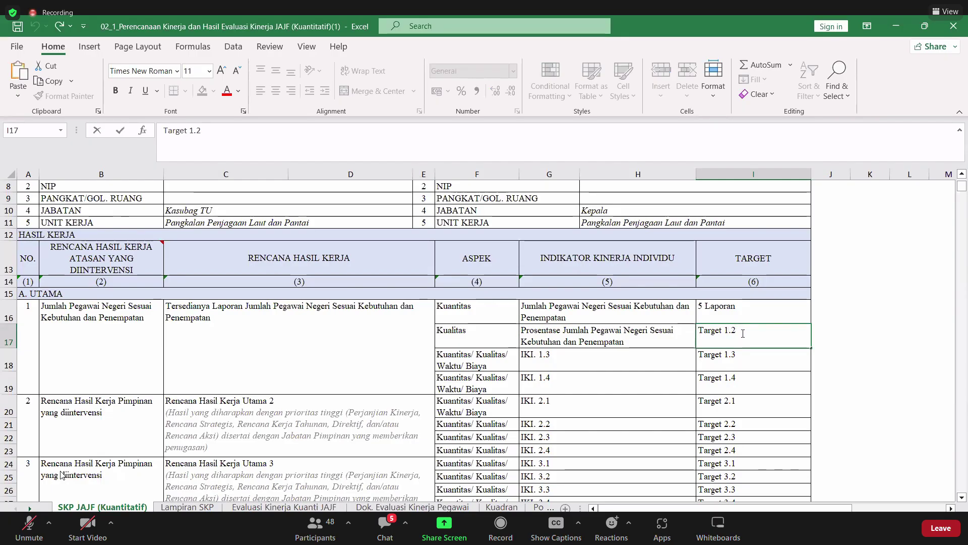
# - Replace the second indicator's placeholder target with 90%
pyautogui.press('BackSpace')
pyautogui.press('BackSpace')
pyautogui.press('BackSpace')
pyautogui.press('BackSpace')
pyautogui.press('BackSpace')
pyautogui.press('BackSpace')
pyautogui.press('BackSpace')
pyautogui.press('BackSpace')
pyautogui.write('90')
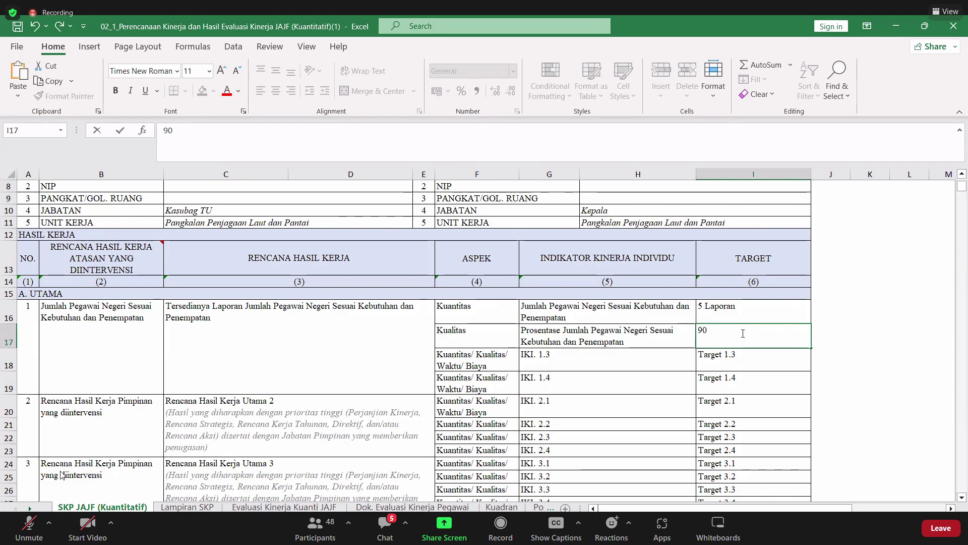
pyautogui.write('%')
pyautogui.press('Return')
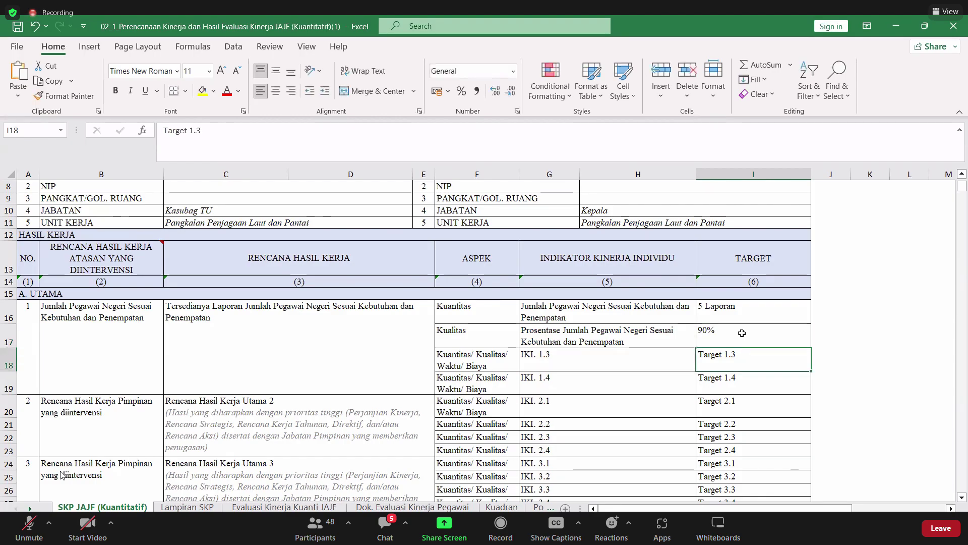
# - Set F18's aspect to Waktu, trim G18's IKI placeholder, and set F19's aspect to Biaya
pyautogui.click(488, 360)
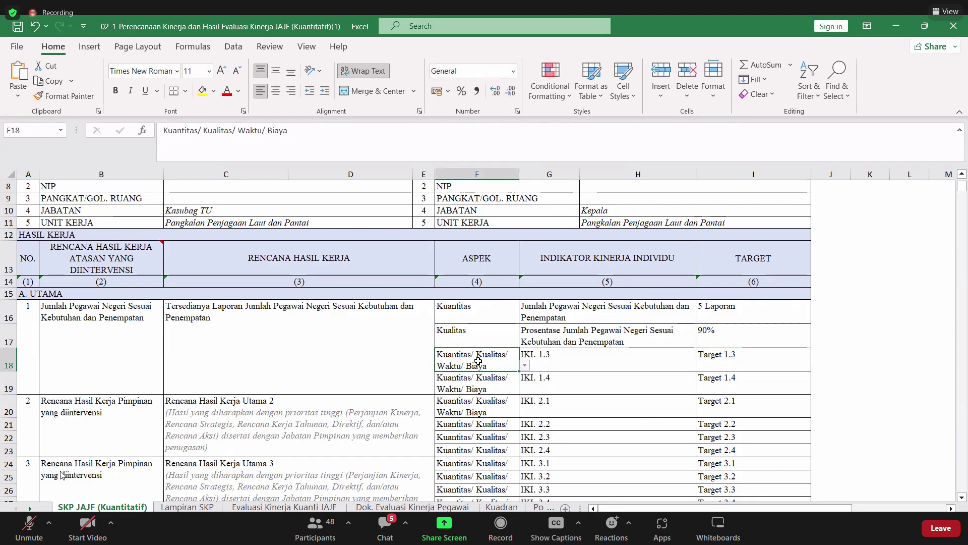
pyautogui.click(525, 365)
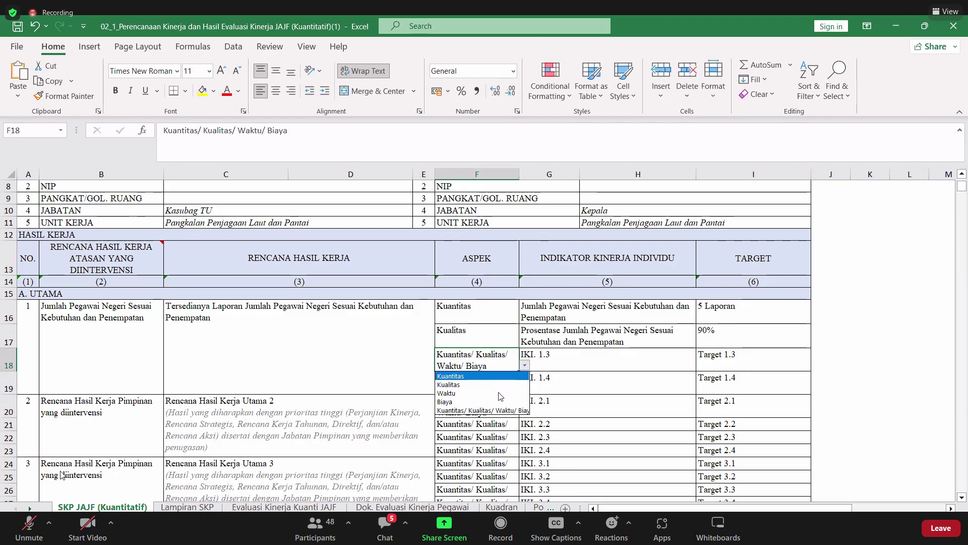
pyautogui.click(500, 396)
pyautogui.click(550, 356)
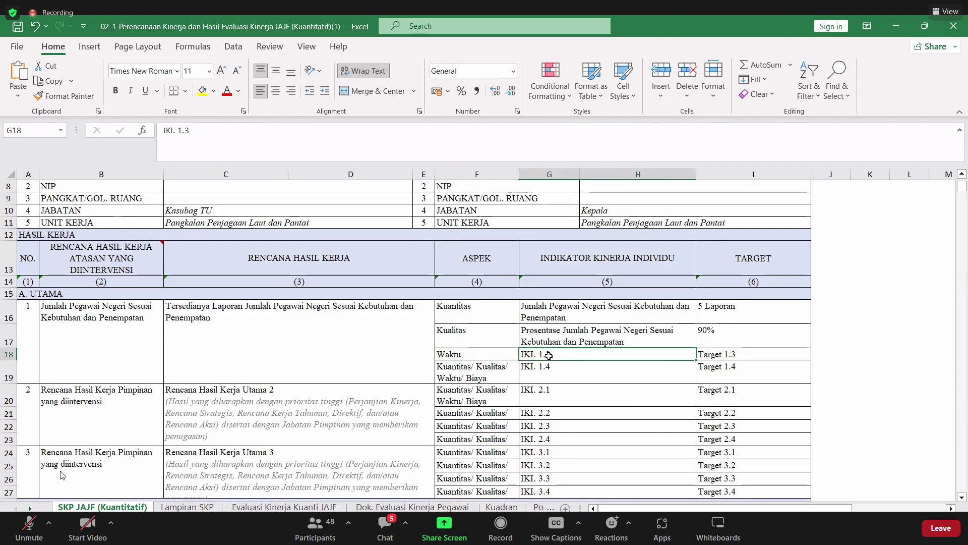
pyautogui.doubleClick(550, 355)
pyautogui.press('BackSpace')
pyautogui.press('BackSpace')
pyautogui.press('BackSpace')
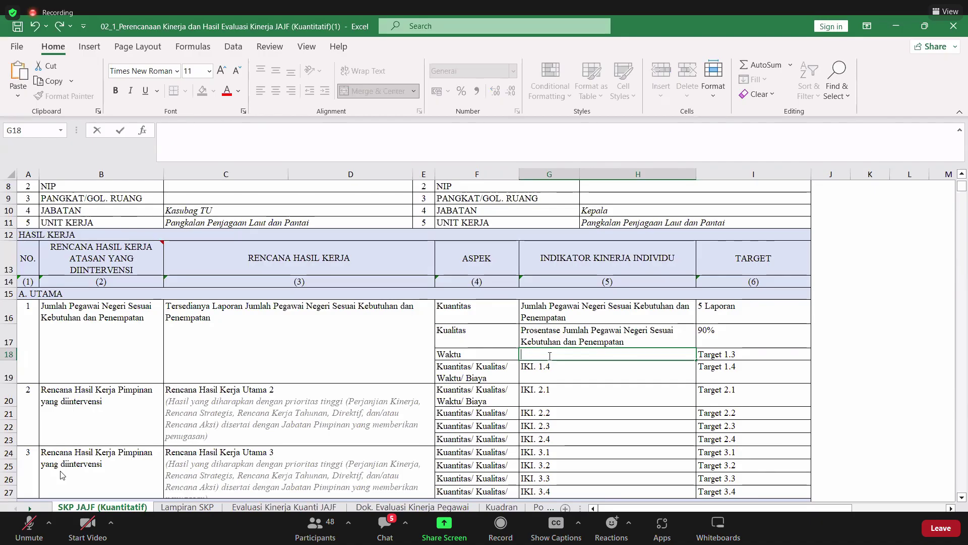
pyautogui.click(506, 374)
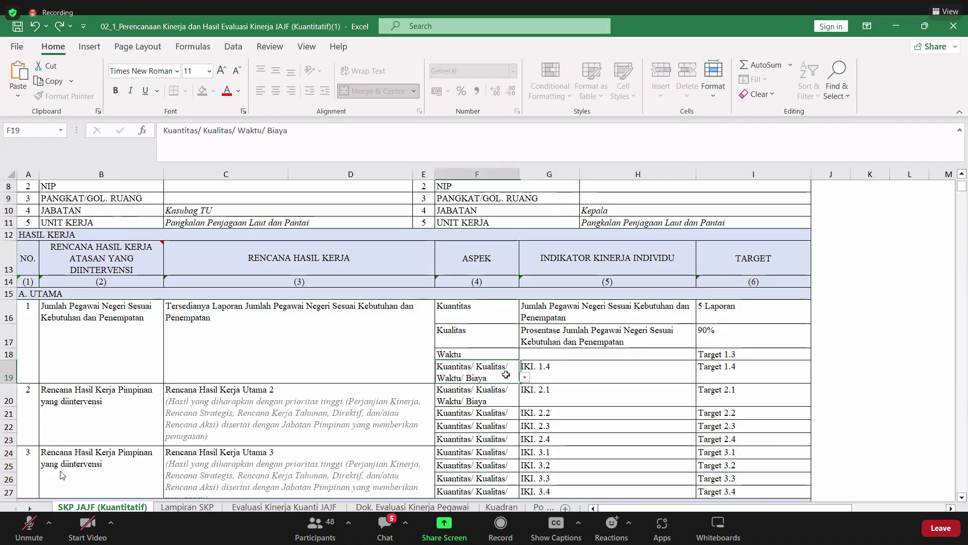
pyautogui.click(525, 377)
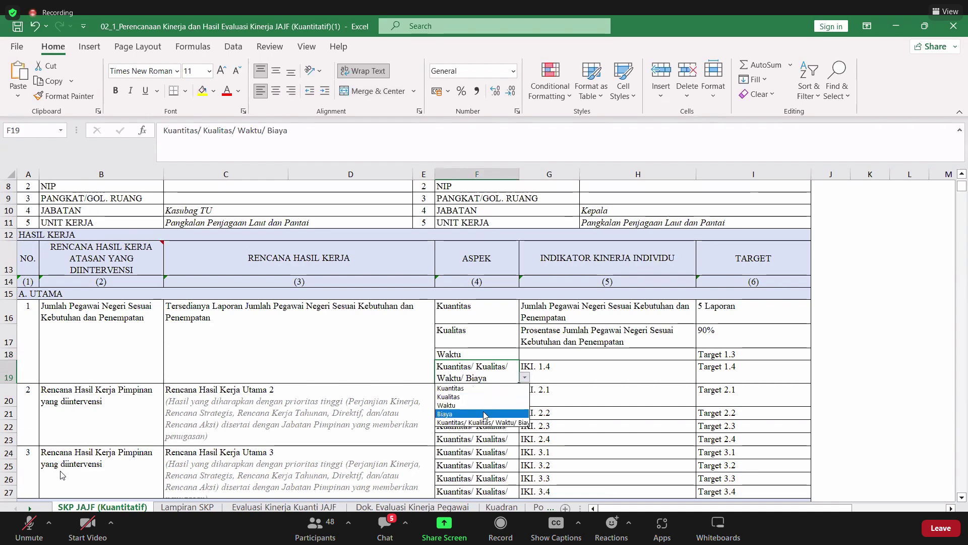
pyautogui.click(484, 414)
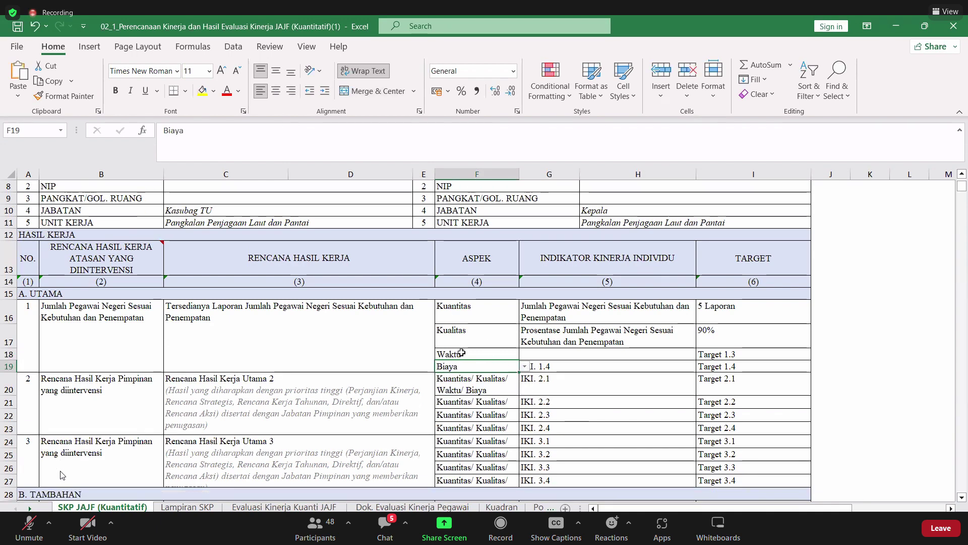
# - Clear the leftover entries in F18:I19
pyautogui.click(461, 353)
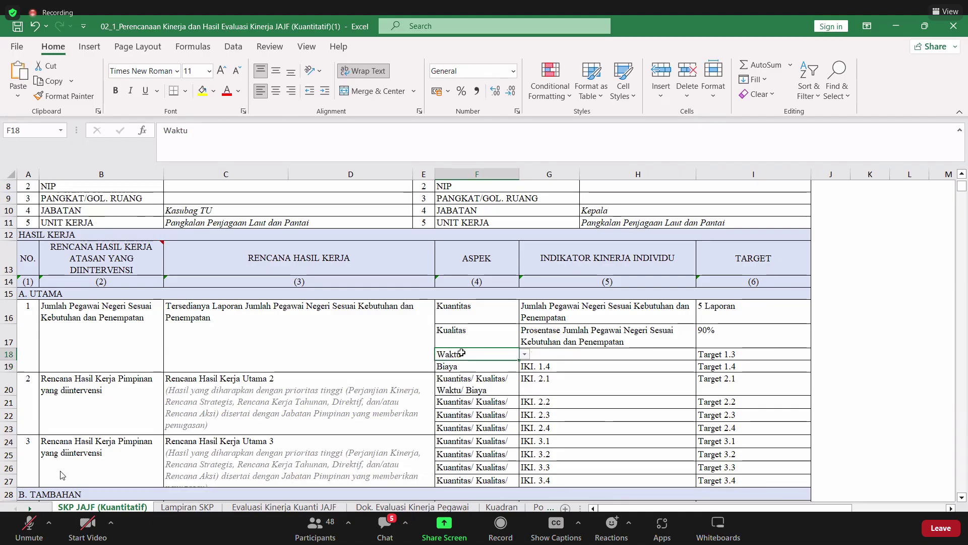
pyautogui.hotkey('shift', 'Right')
pyautogui.hotkey('shift', 'Right')
pyautogui.hotkey('shift', 'Down')
pyautogui.press('Delete')
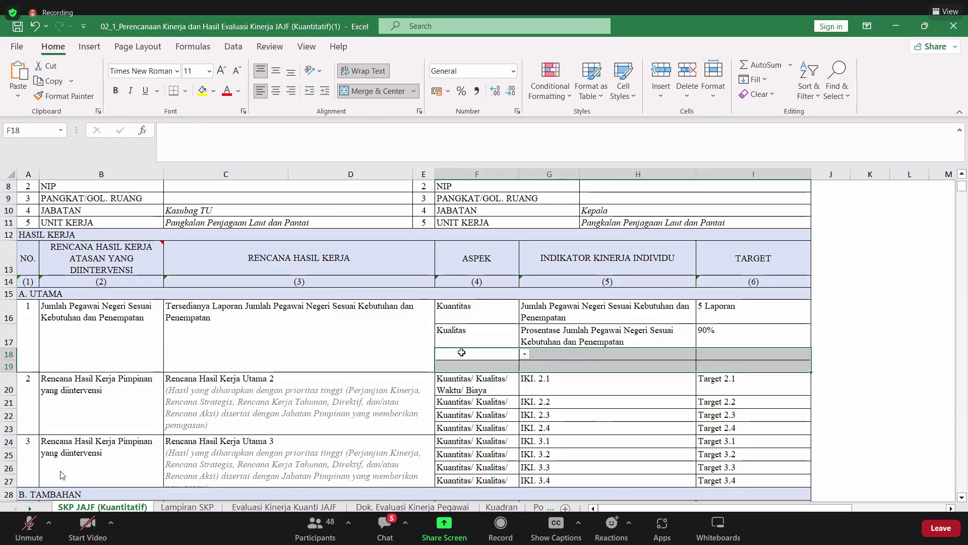
pyautogui.click(484, 352)
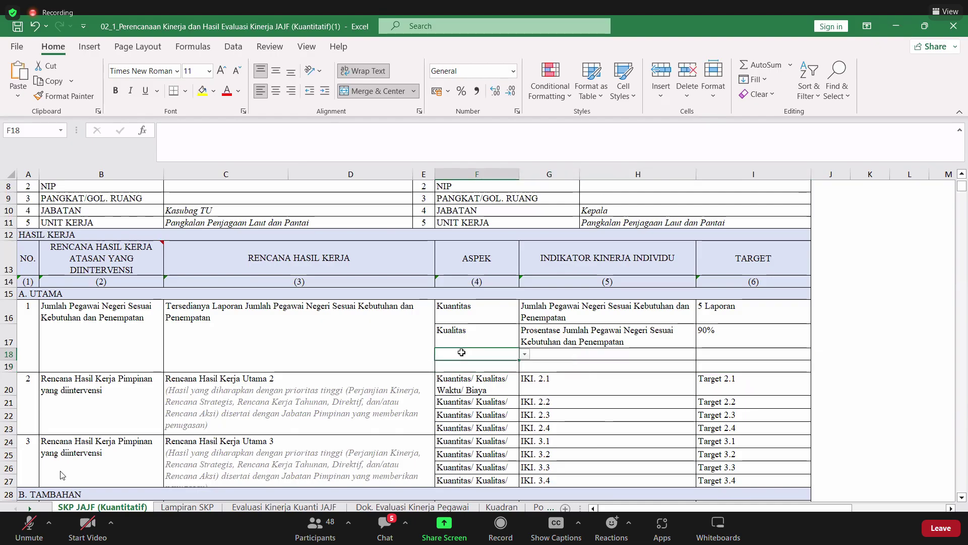
pyautogui.click(306, 369)
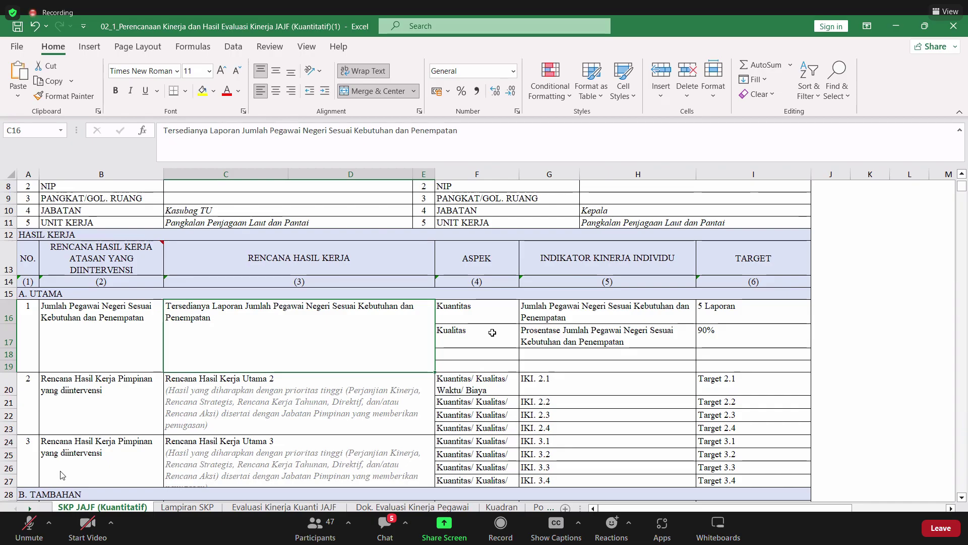
# - Paste the copied work result into C20 and type the plan 'Terlaksananya Sertifikasi Pegawa'
pyautogui.scroll(-1, 353, 343)
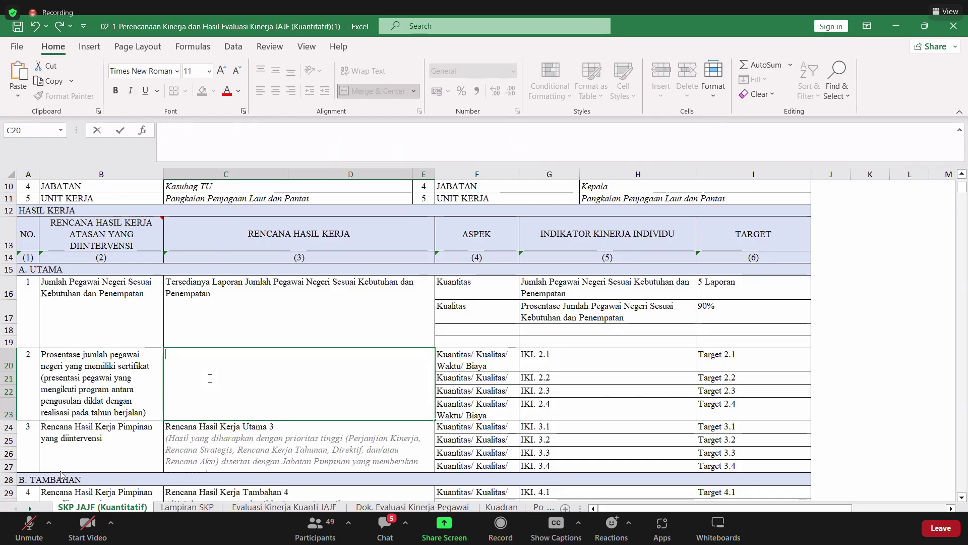
pyautogui.write('Tersedianya Laporan Jumlah Pegawai Negeri Sesuai Kebutuhan dan Penempatan')
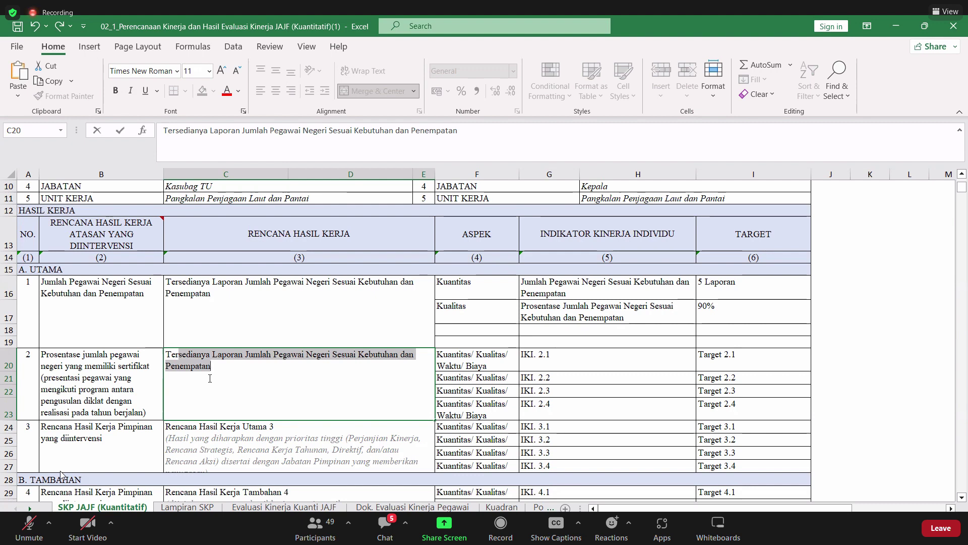
pyautogui.write('lak')
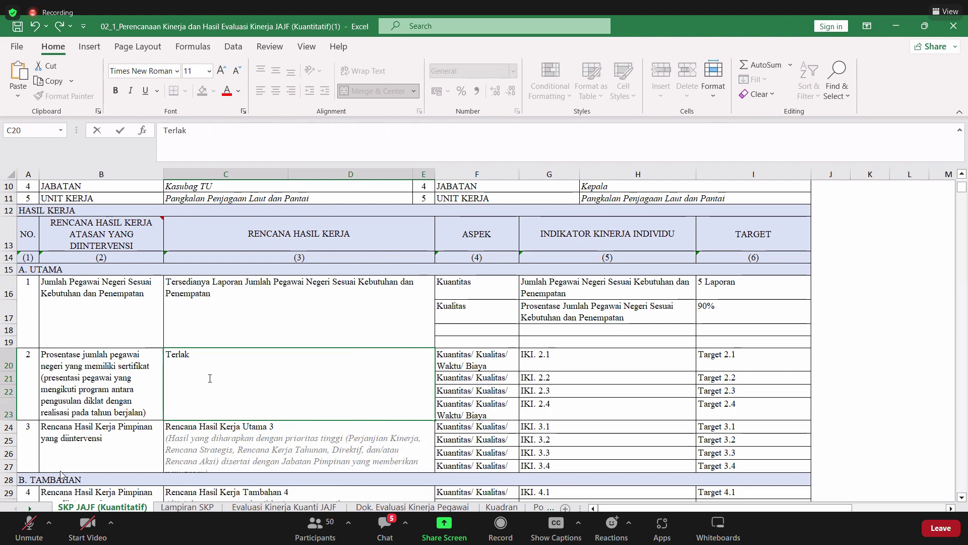
pyautogui.write('sananya Sertifi')
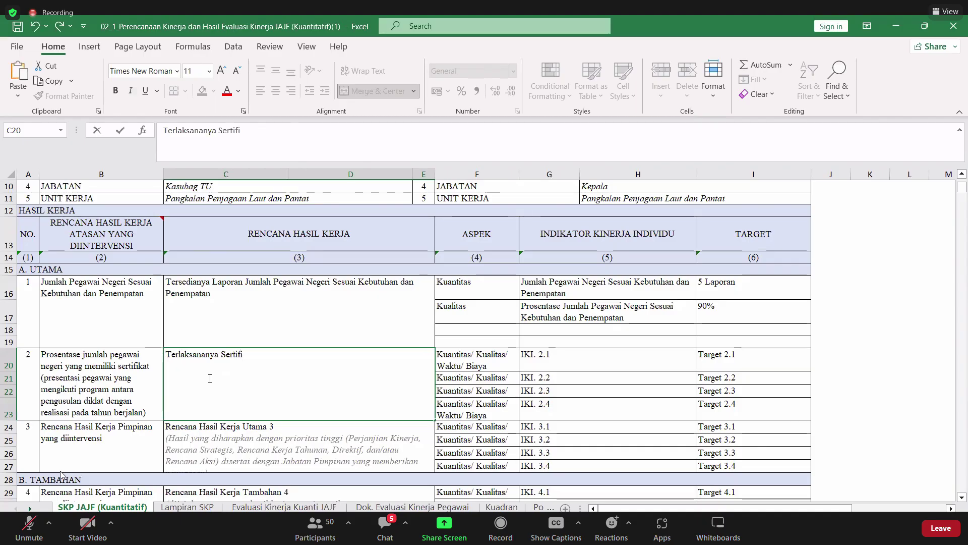
pyautogui.write('kasi Pegawa')
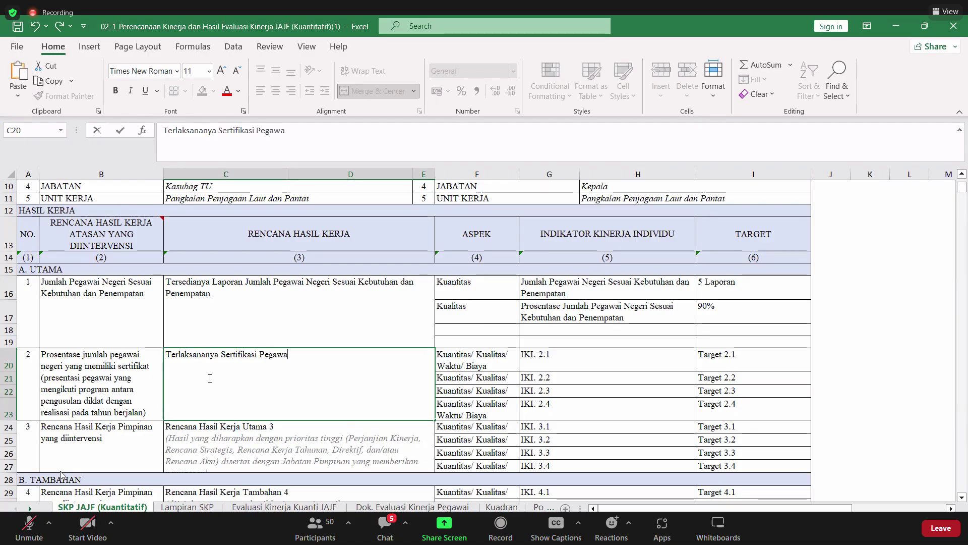
# - Set F20's aspect to Kuantitas and G20's indicator to 'Jumlah Sertifikasi'
pyautogui.click(487, 365)
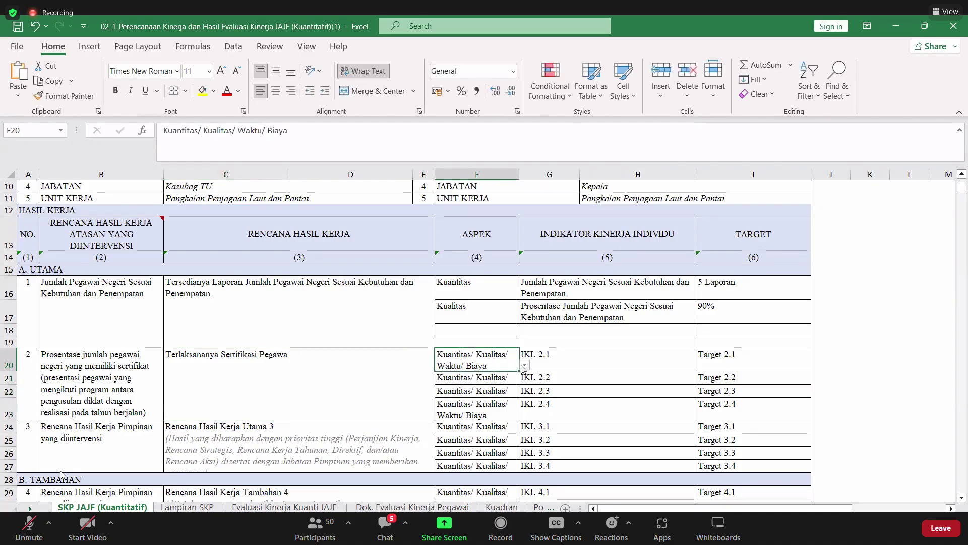
pyautogui.click(525, 366)
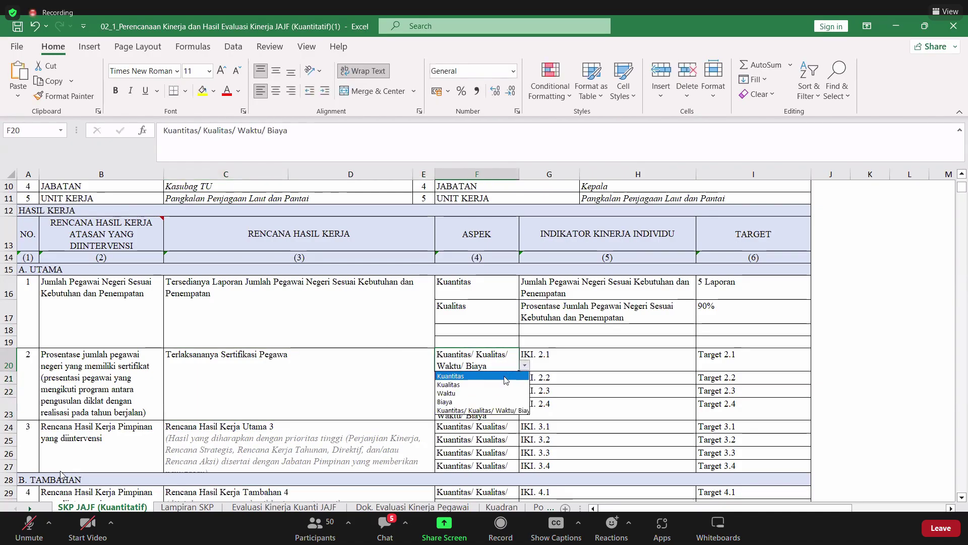
pyautogui.click(507, 376)
pyautogui.doubleClick(543, 355)
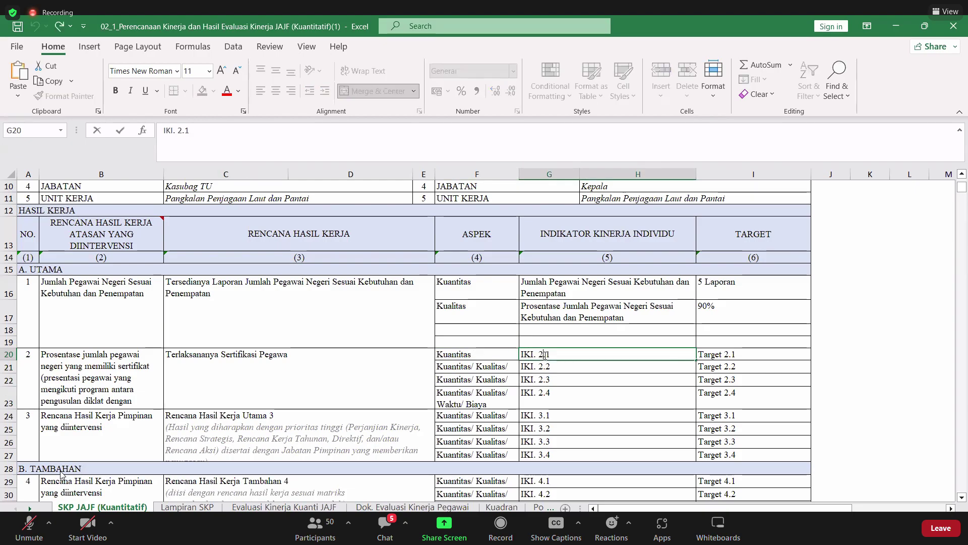
pyautogui.click(544, 354)
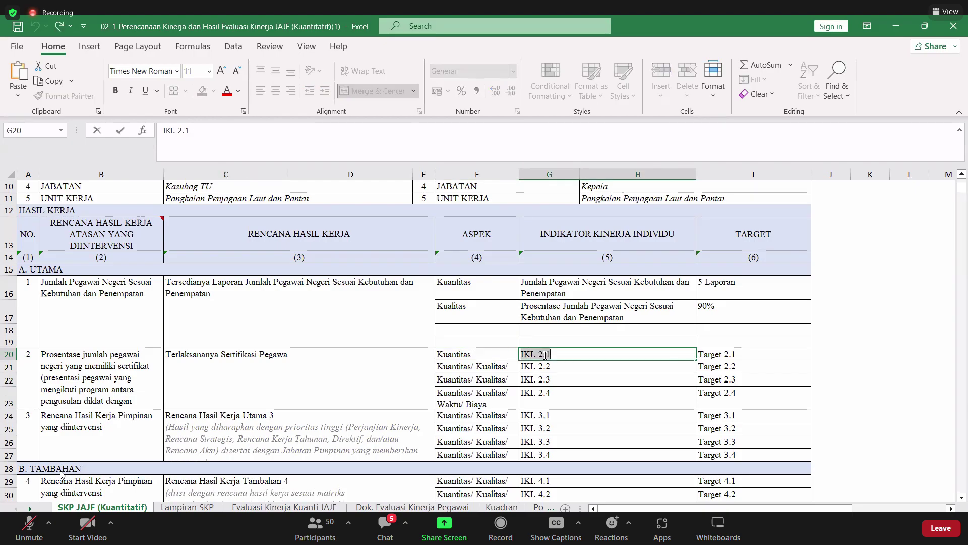
pyautogui.write('J')
pyautogui.press('BackSpace')
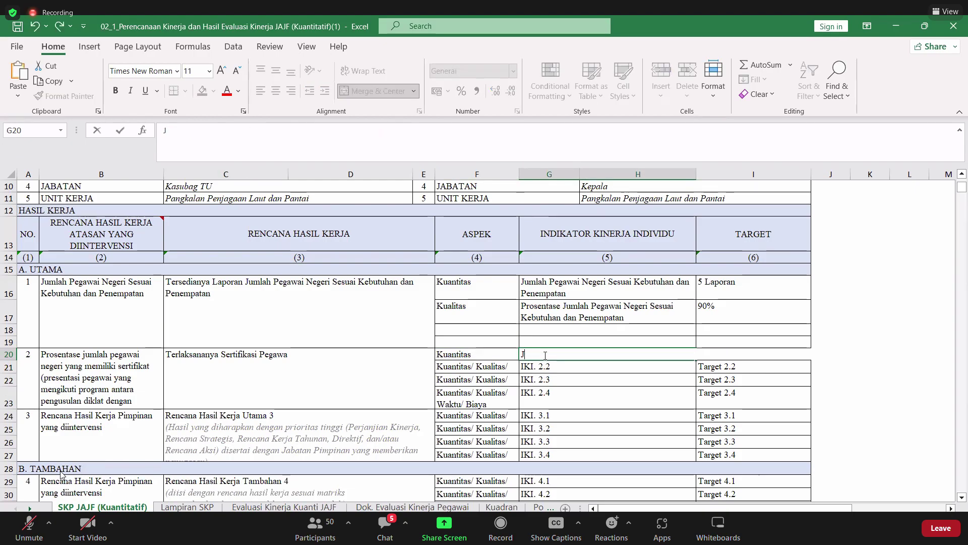
pyautogui.write('umla')
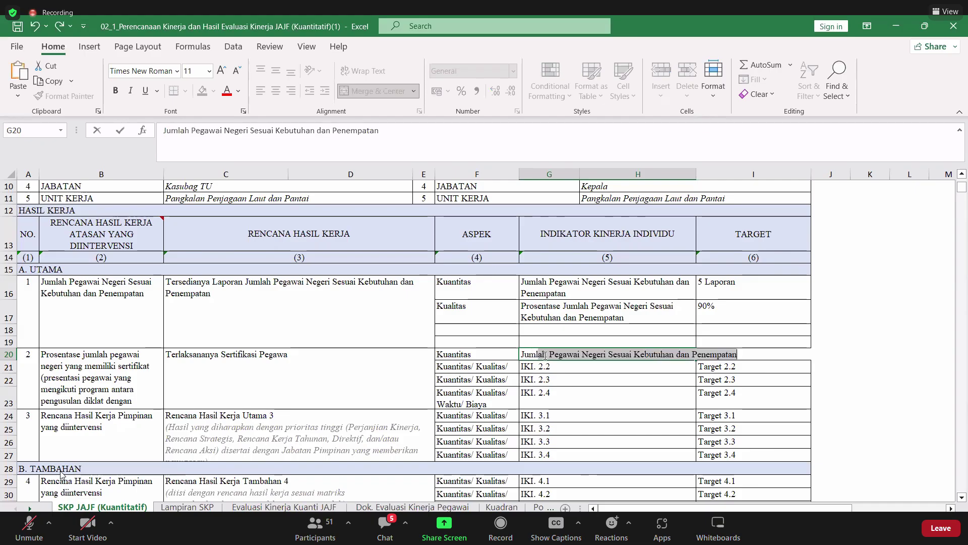
pyautogui.write('h')
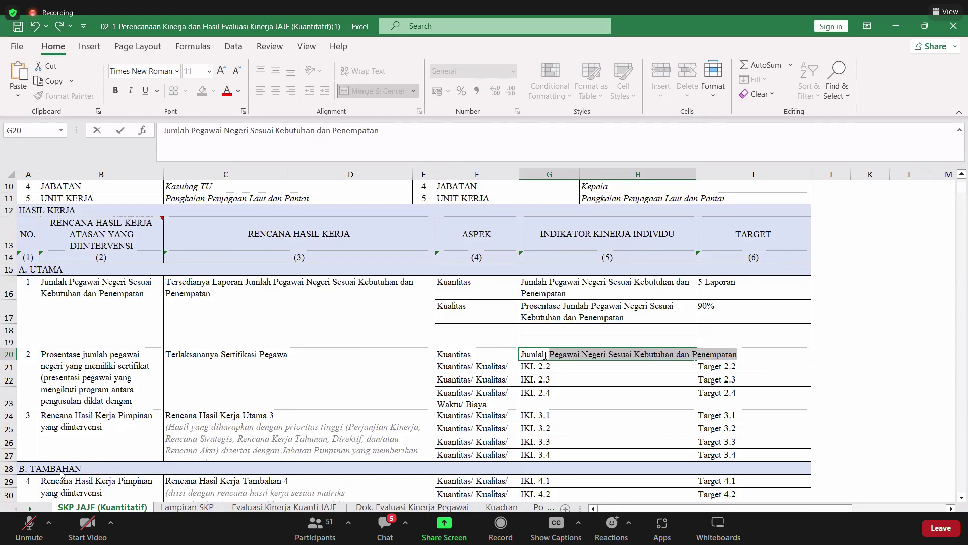
pyautogui.write(' Se')
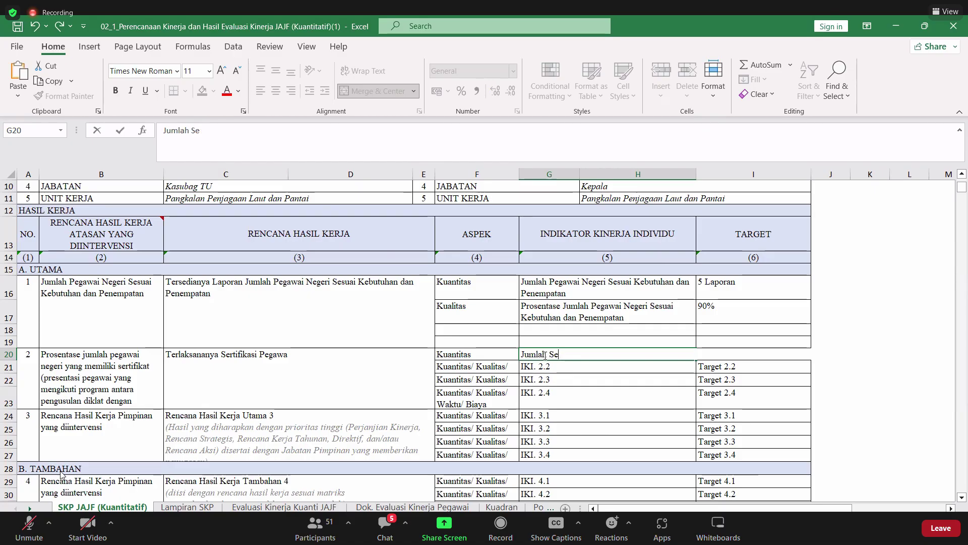
pyautogui.write('rtifikasi')
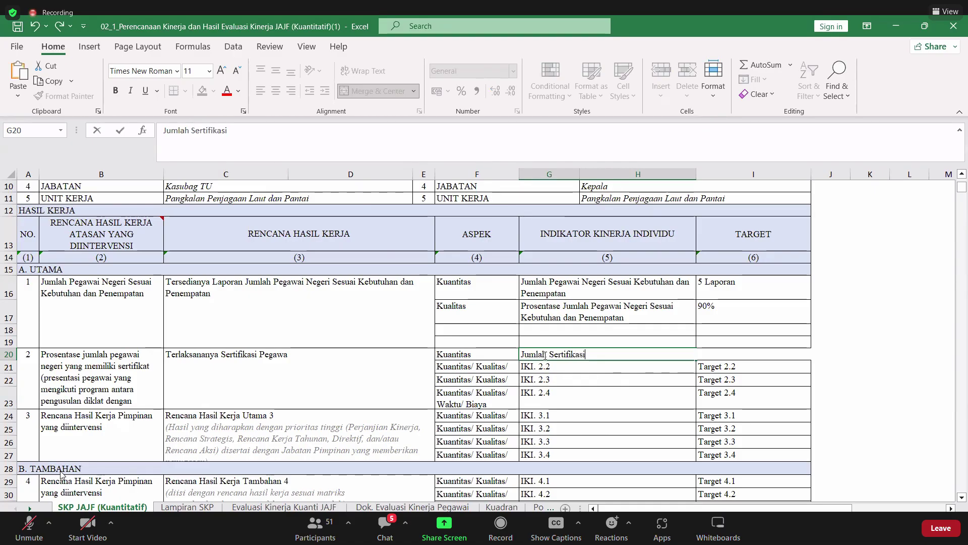
pyautogui.click(723, 365)
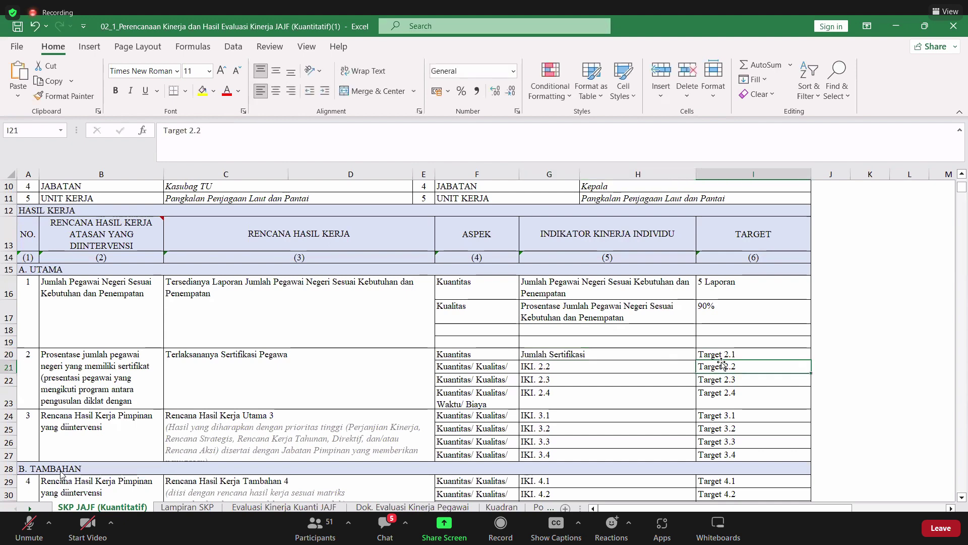
# - Enter the target '10 Pegawai' in I20
pyautogui.click(720, 355)
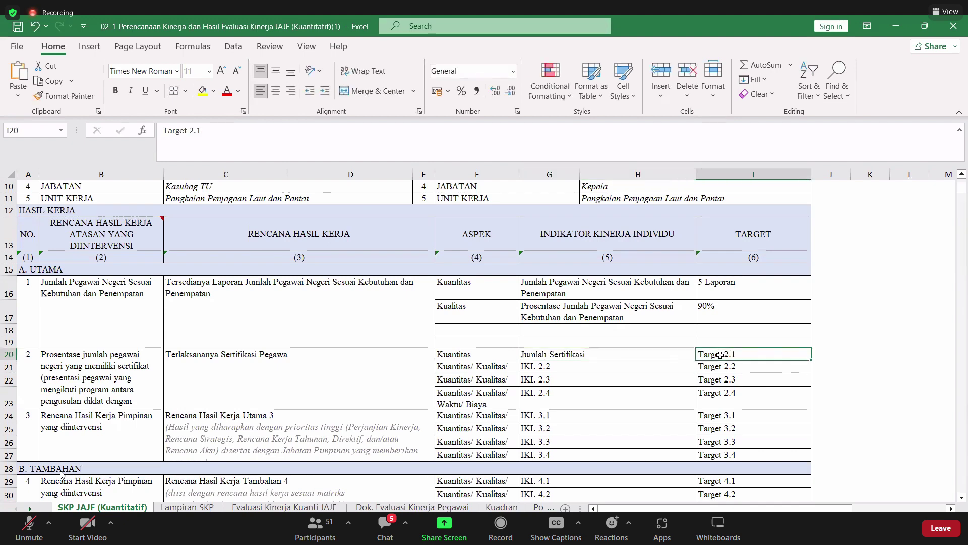
pyautogui.write('10 P')
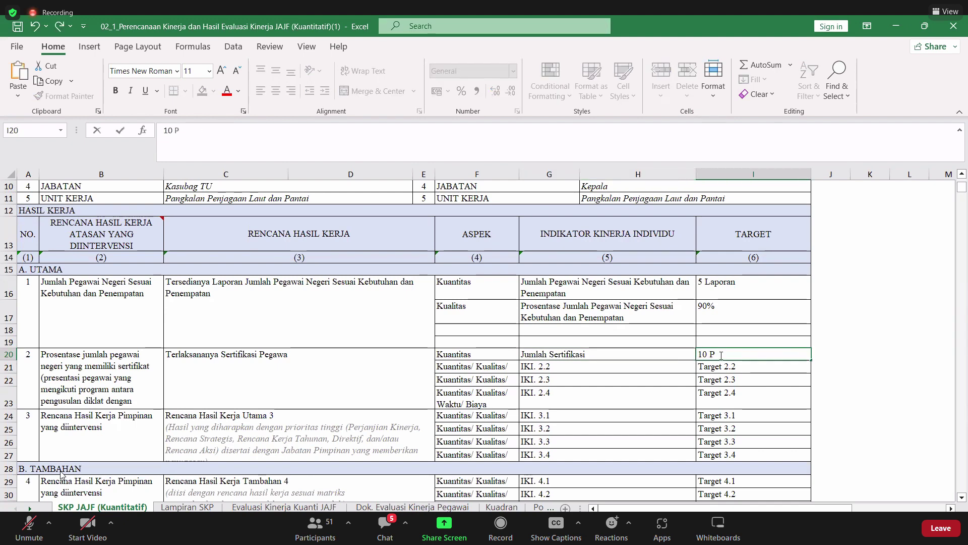
pyautogui.write('egawa')
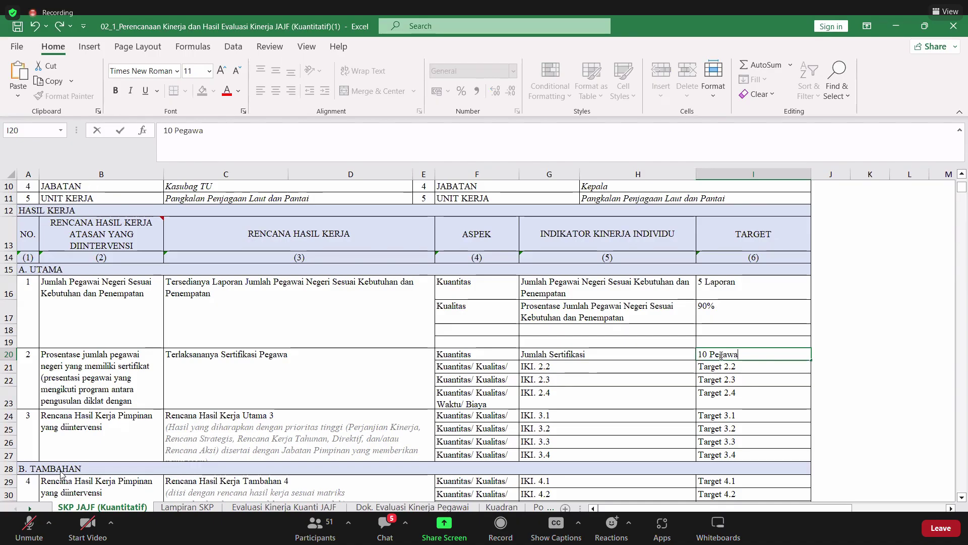
pyautogui.write('i')
pyautogui.press('Return')
pyautogui.press('Left')
pyautogui.press('Left')
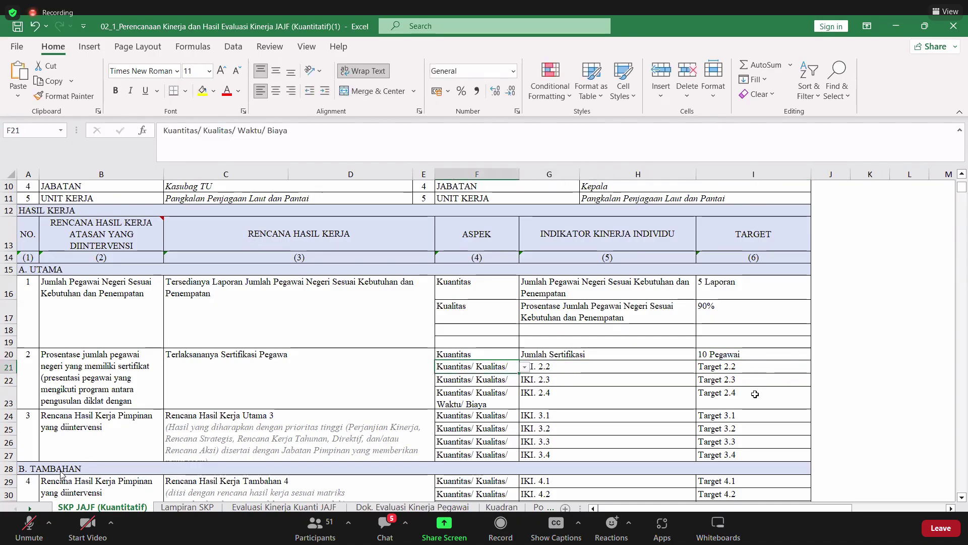
# - Fill row 21 with aspect Kualitas, indicator 'Prosentase Setifikasi Pegawai' and target 80%
pyautogui.click(525, 367)
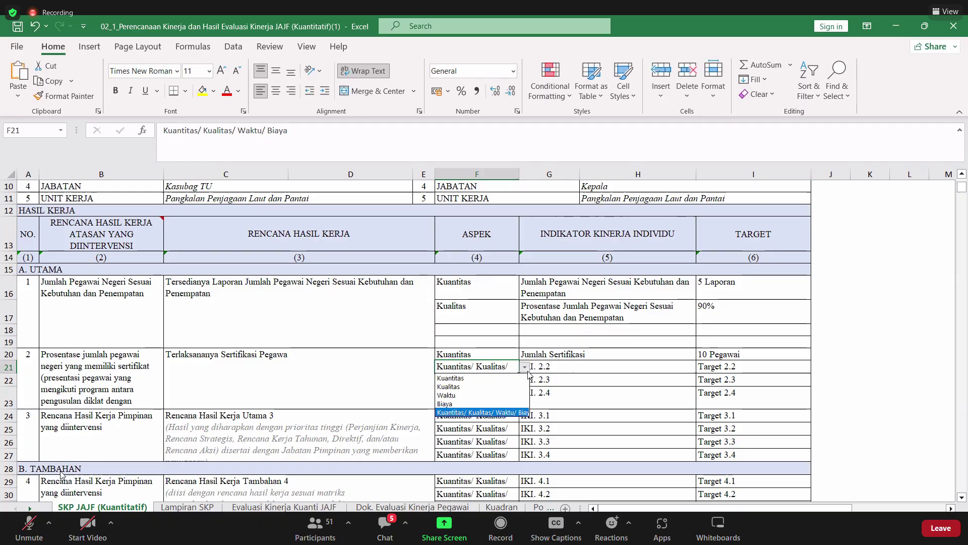
pyautogui.click(506, 388)
pyautogui.click(553, 365)
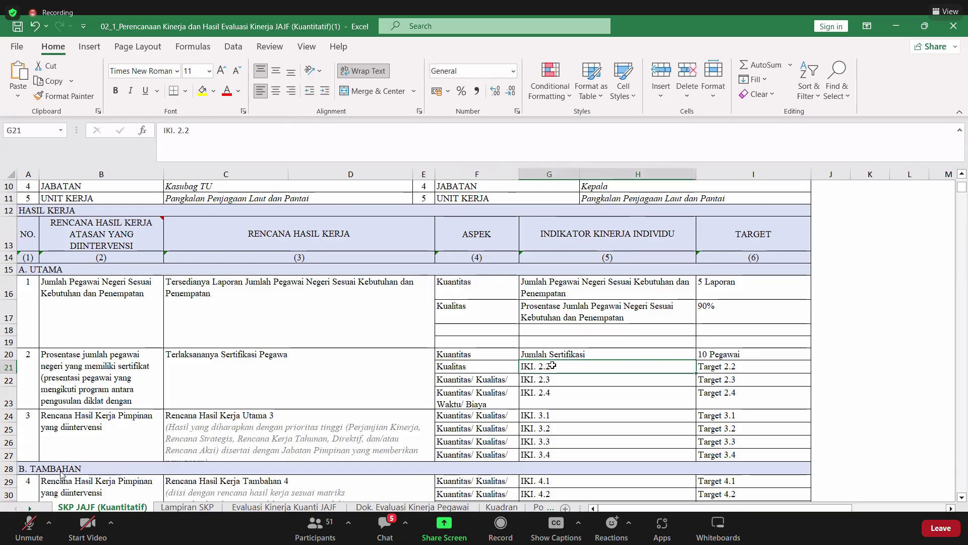
pyautogui.write('Pros')
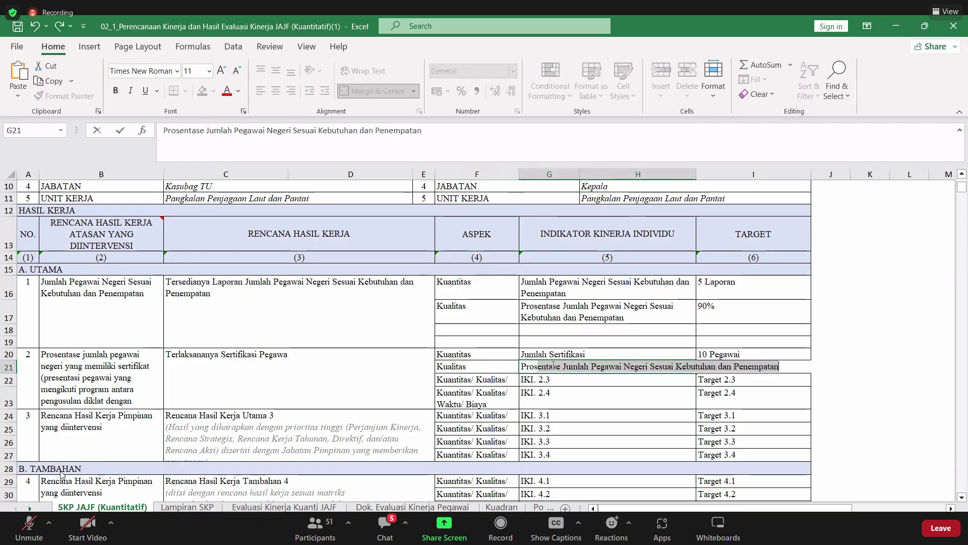
pyautogui.write('entase ')
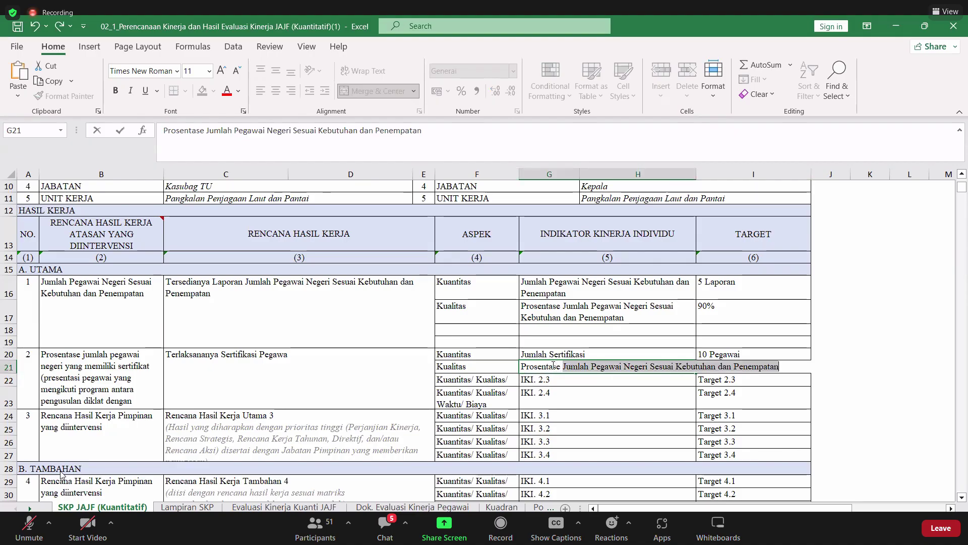
pyautogui.write('Juml')
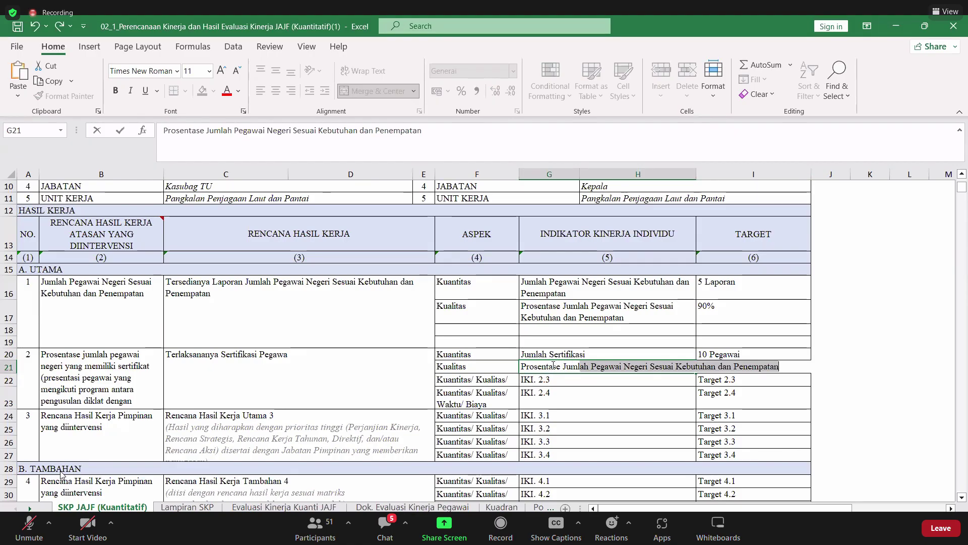
pyautogui.press('BackSpace')
pyautogui.press('BackSpace')
pyautogui.press('BackSpace')
pyautogui.press('BackSpace')
pyautogui.press('BackSpace')
pyautogui.write('S')
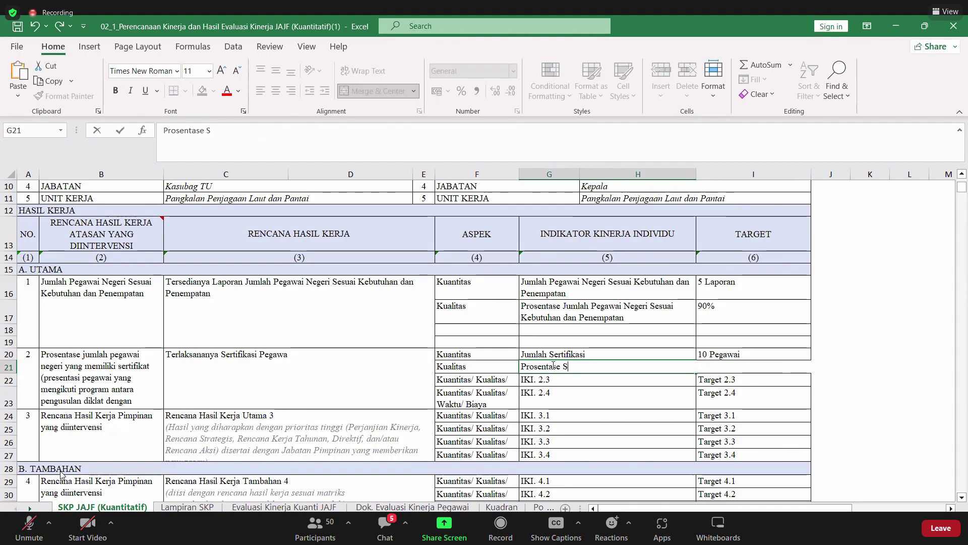
pyautogui.write('etifika')
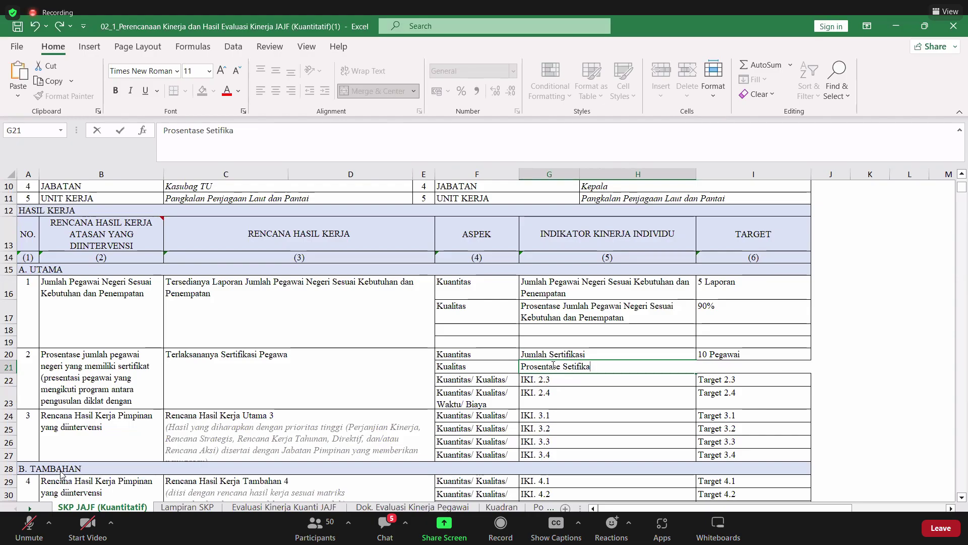
pyautogui.write('si Pegawai')
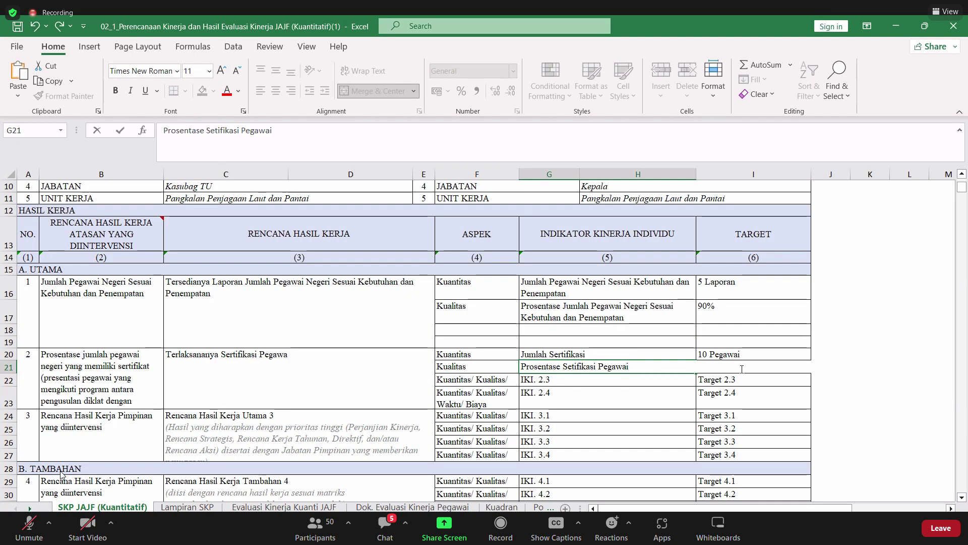
pyautogui.click(739, 380)
pyautogui.click(728, 364)
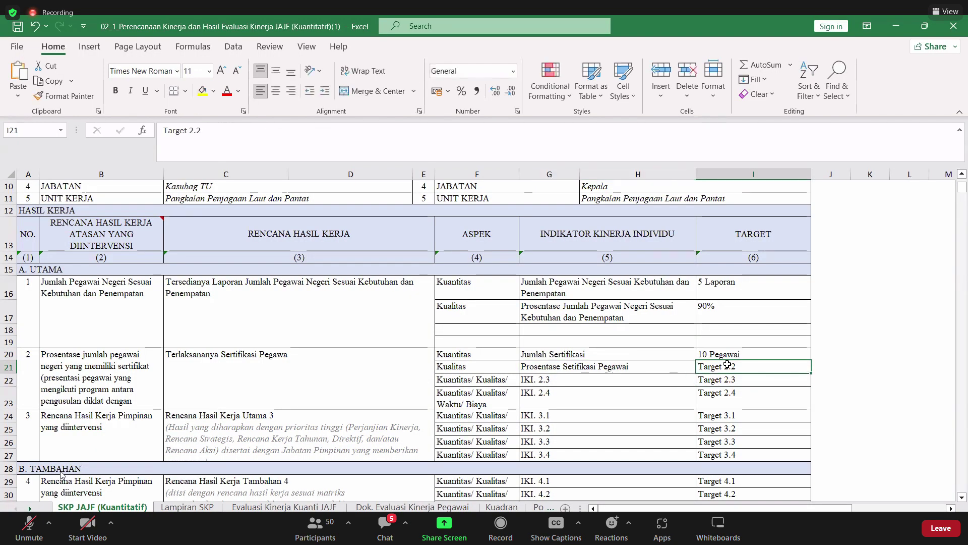
pyautogui.write('80%')
pyautogui.press('Return')
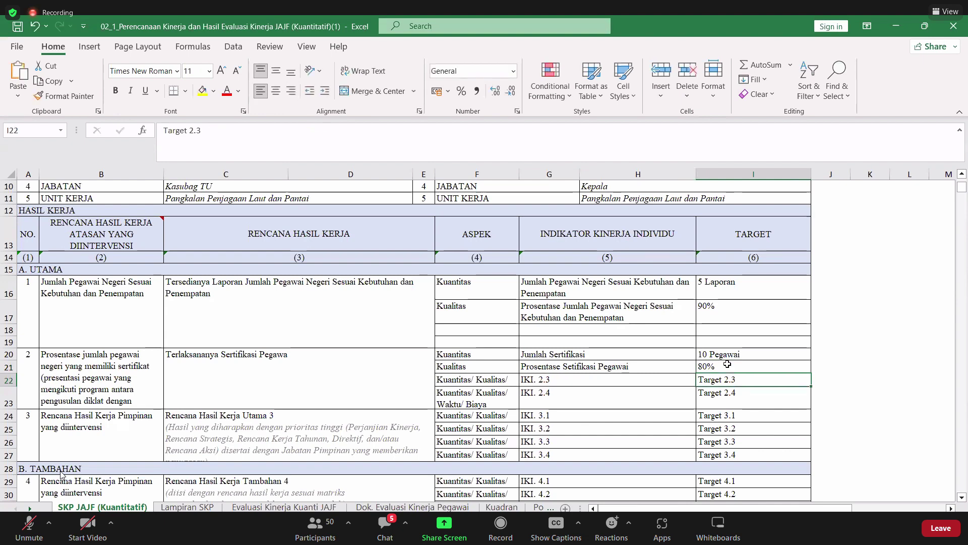
# - Clear the unused placeholder rows F22:I23
pyautogui.click(475, 378)
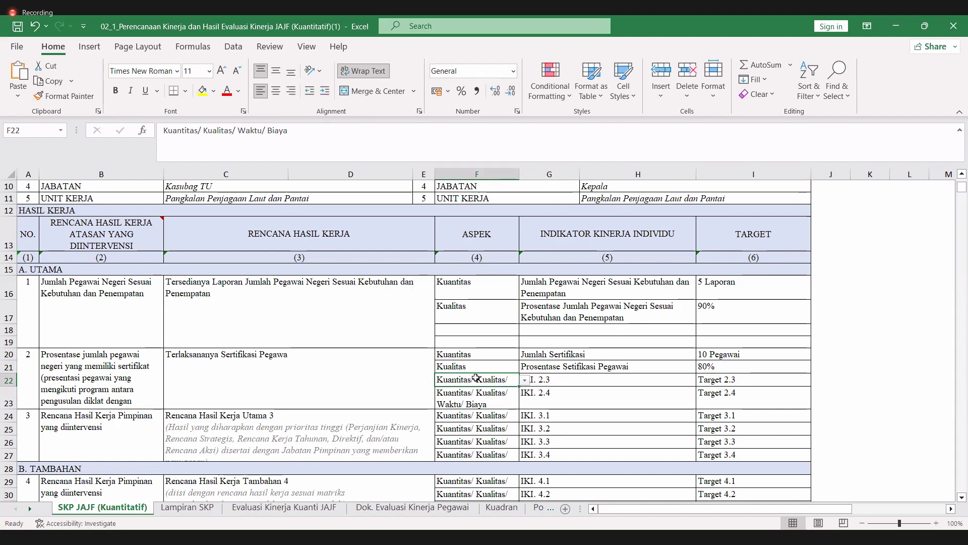
pyautogui.hotkey('shift', 'Right')
pyautogui.hotkey('shift', 'Right')
pyautogui.hotkey('shift', 'Down')
pyautogui.press('Delete')
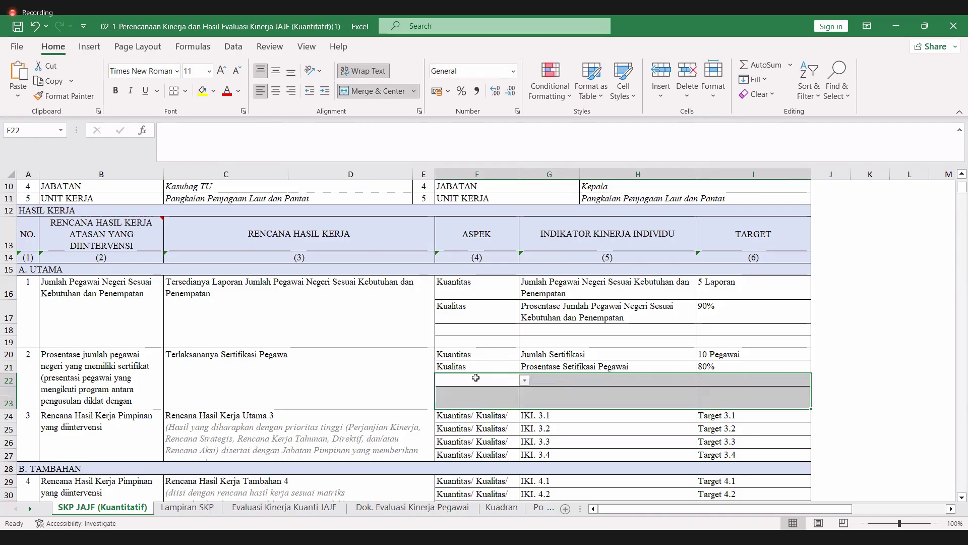
pyautogui.scroll(-2, 246, 388)
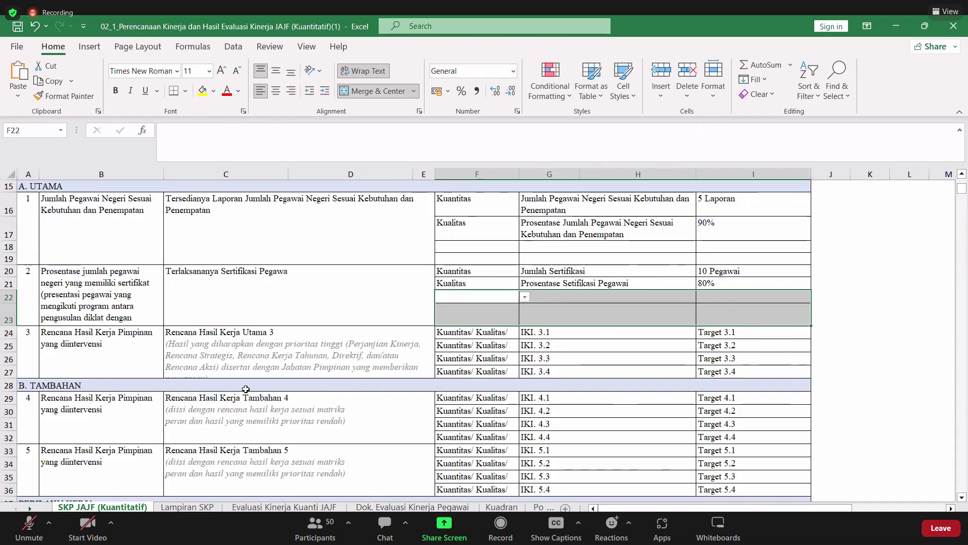
pyautogui.scroll(-1, 245, 389)
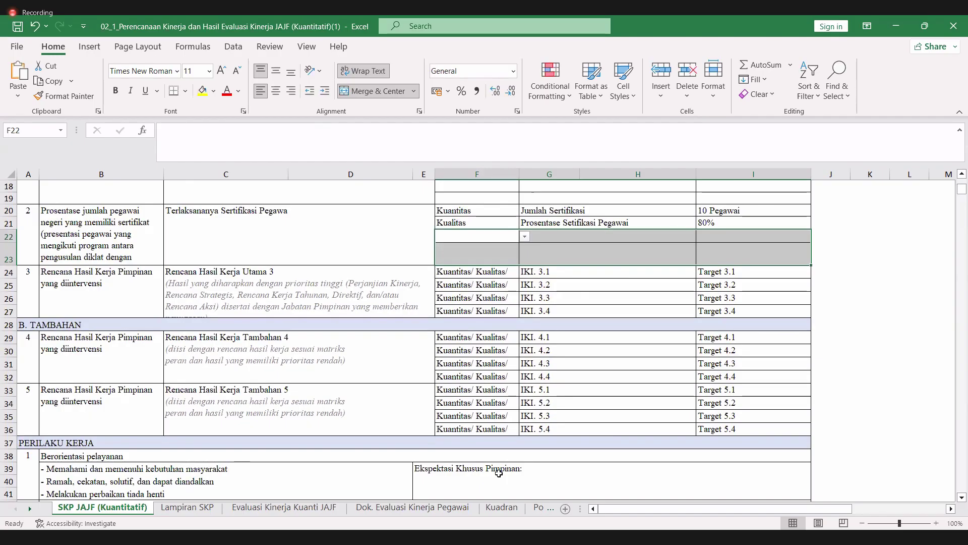
# - Copy 'Pelatihan kepemimpinan dan manajemen perilaku' from row 27 of the PK 2023 Word table
pyautogui.hotkey('alt', 'Tab')
pyautogui.scroll(-2, 575, 336)
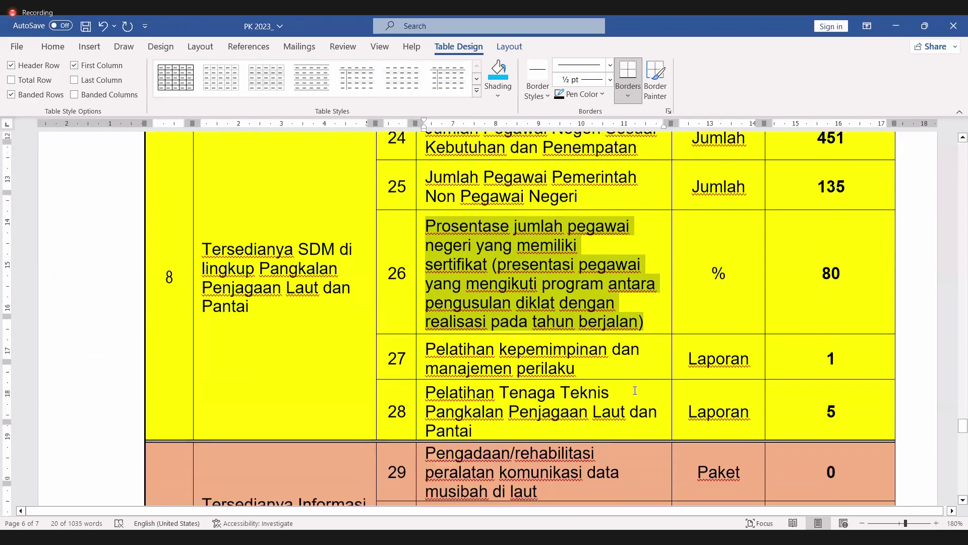
pyautogui.click(578, 342)
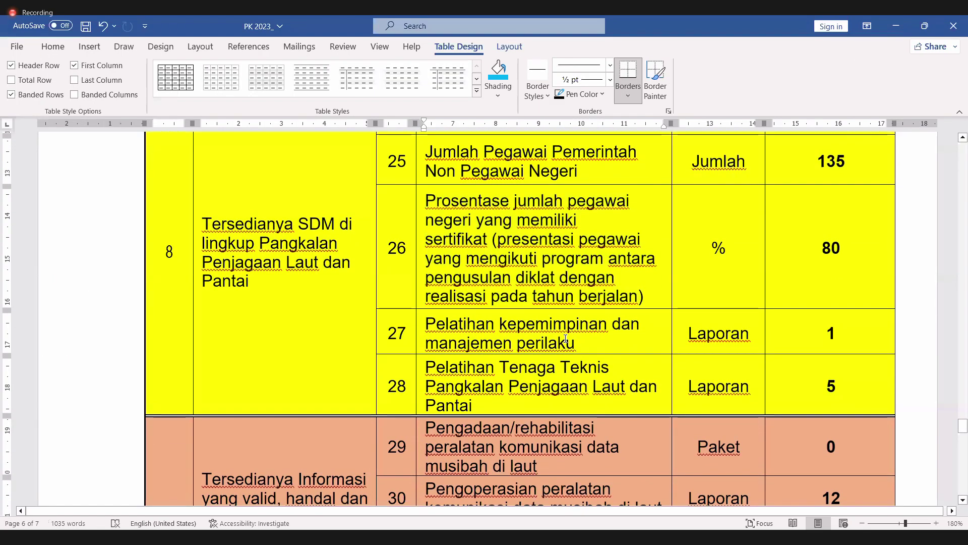
pyautogui.moveTo(570, 341); pyautogui.dragTo(468, 322)
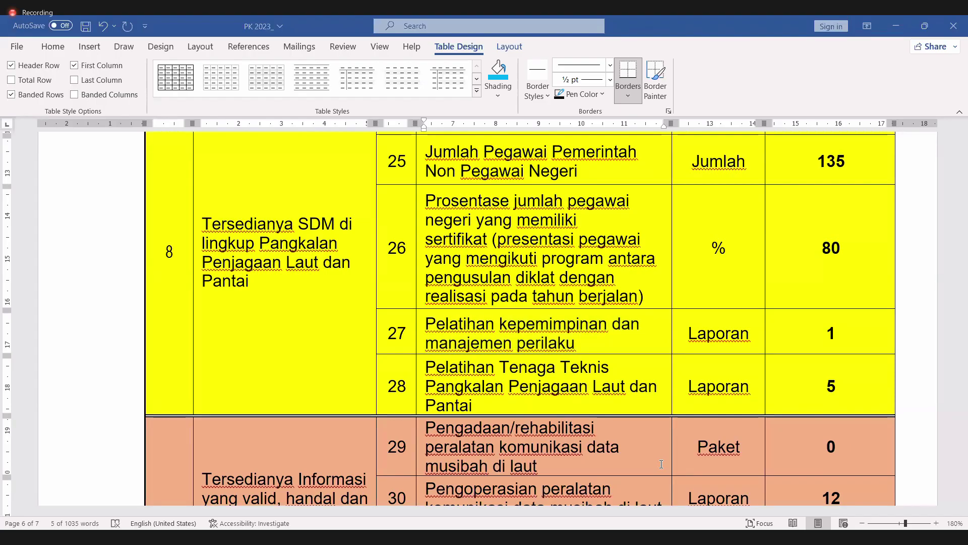
pyautogui.hotkey('alt', 'Tab')
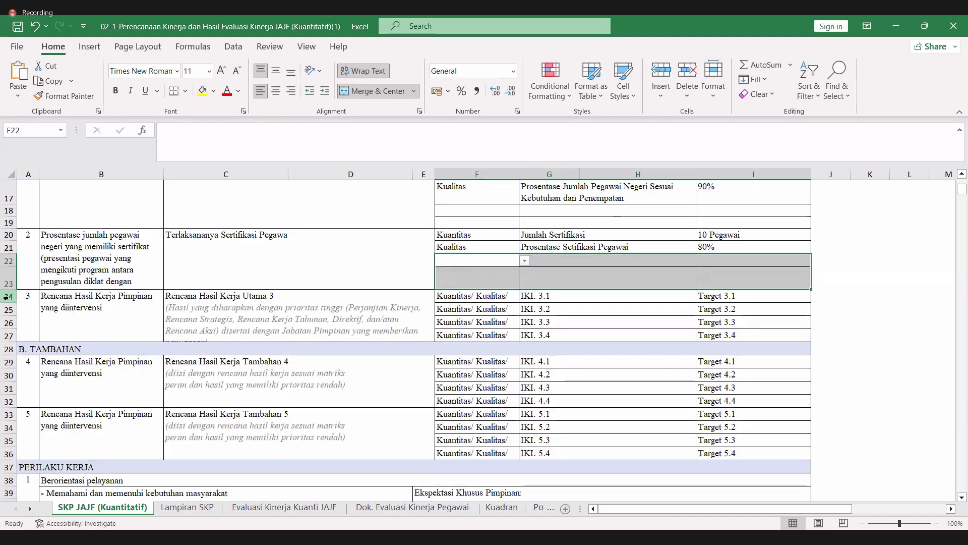
# - Insert four blank rows (24–27) above item 3
pyautogui.click(7, 296)
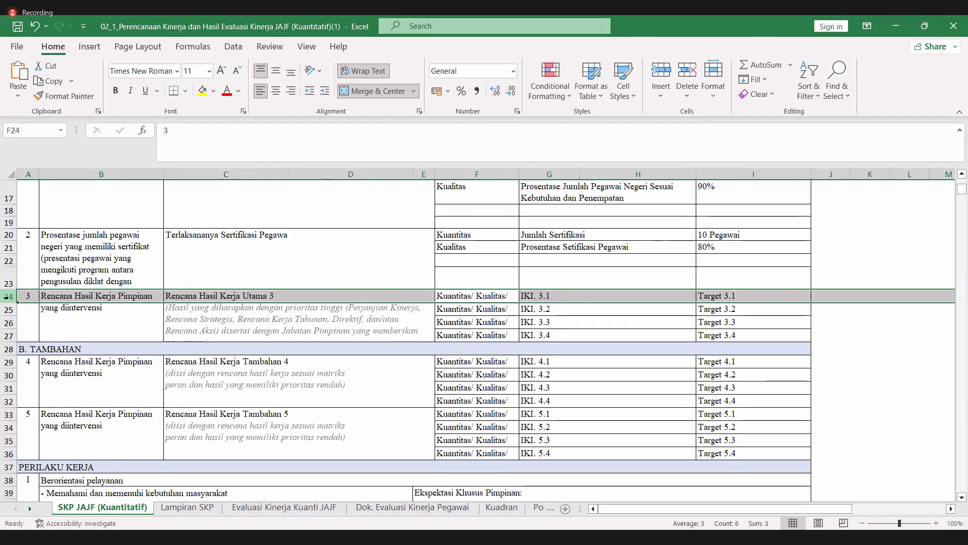
pyautogui.moveTo(8, 299); pyautogui.dragTo(9, 335)
pyautogui.rightClick(9, 303)
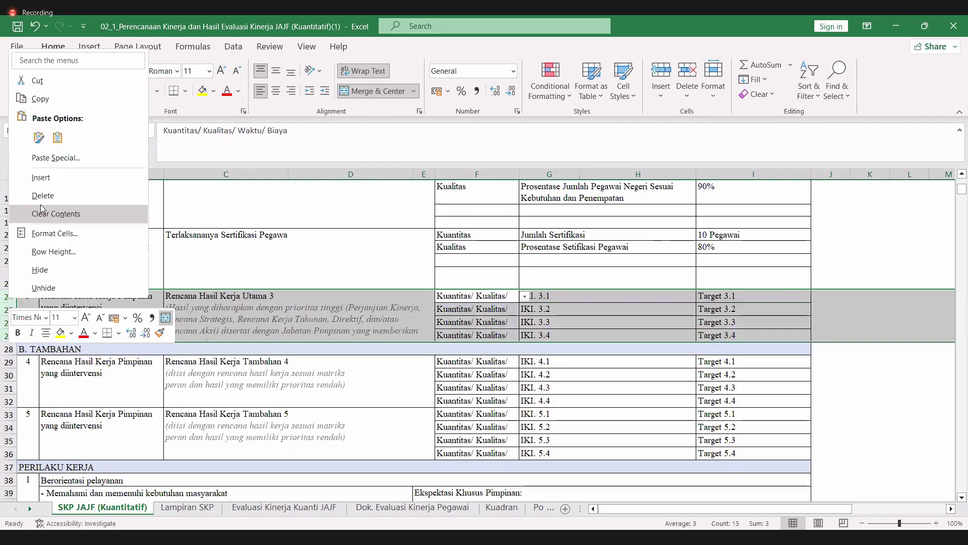
pyautogui.click(40, 180)
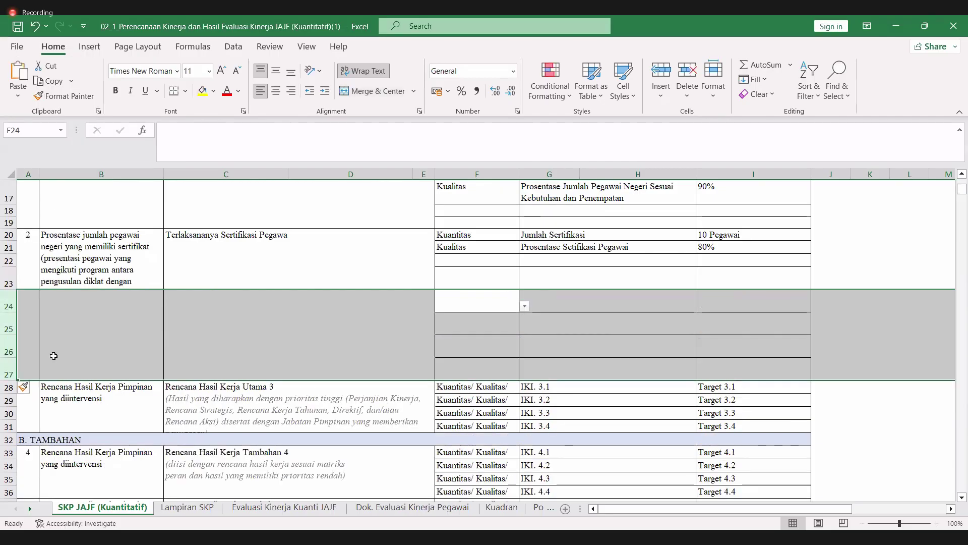
# - Merge B24:B27 and paste 'Pelatihan kepemimpinan dan manajemen perilaku' into it
pyautogui.click(50, 353)
pyautogui.press('Up')
pyautogui.press('Up')
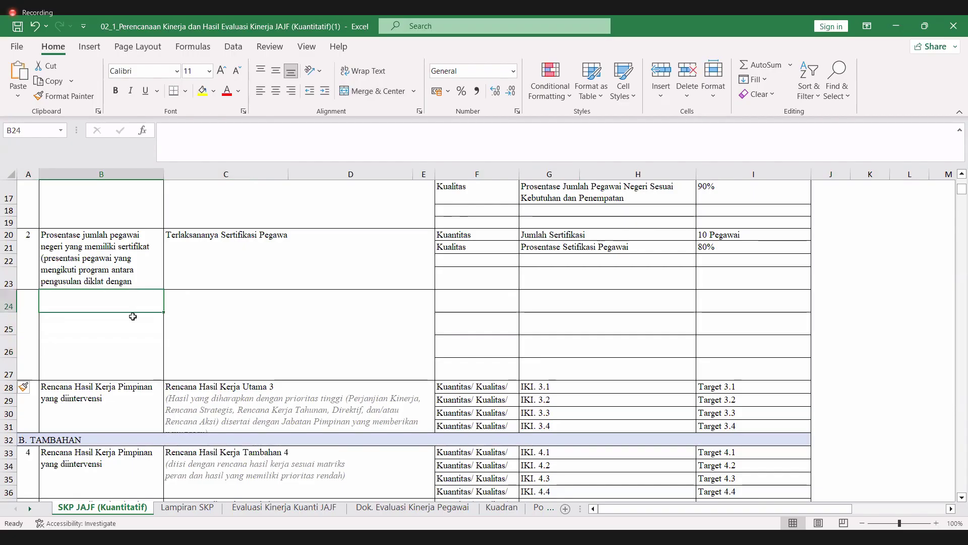
pyautogui.hotkey('shift', 'Down')
pyautogui.hotkey('shift', 'Down')
pyautogui.hotkey('shift', 'Down')
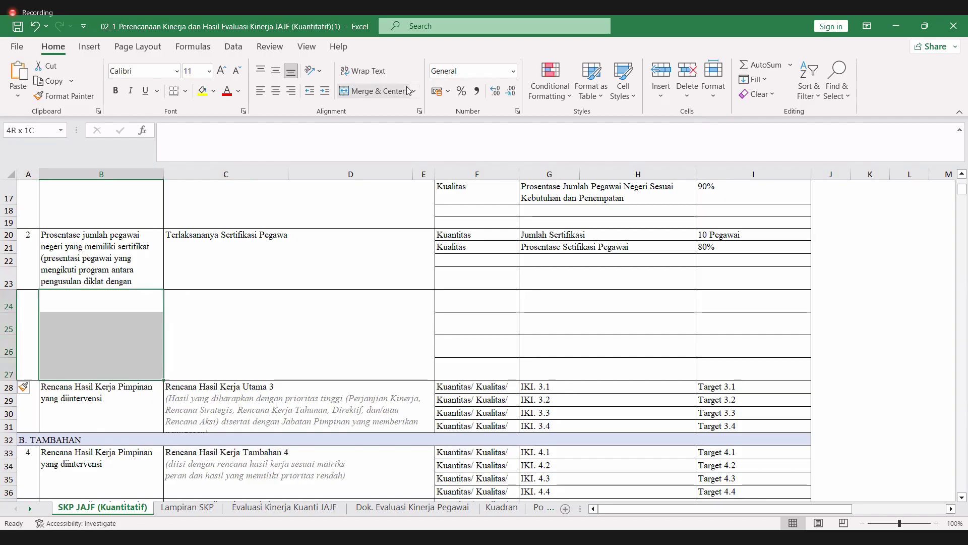
pyautogui.click(378, 91)
pyautogui.click(259, 135)
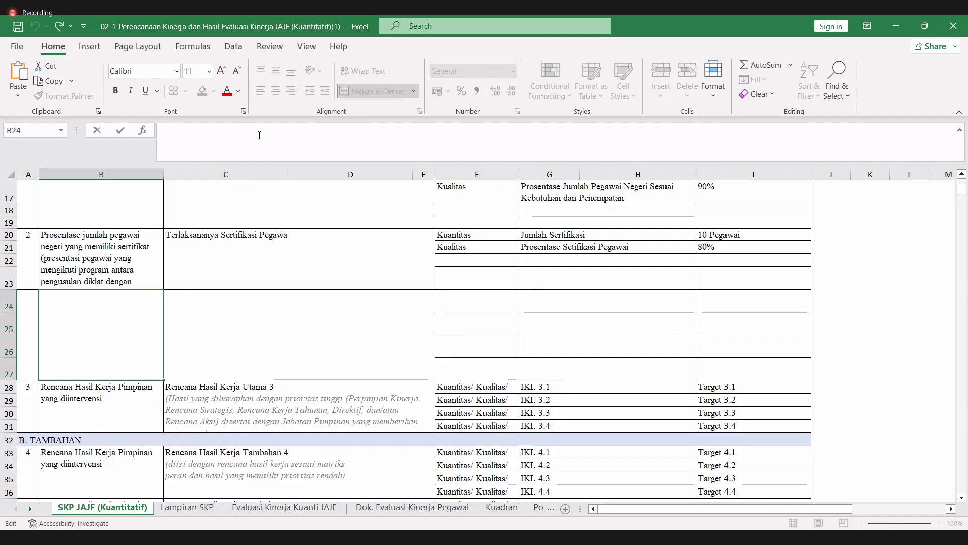
pyautogui.hotkey('ctrl', 'v')
pyautogui.click(313, 325)
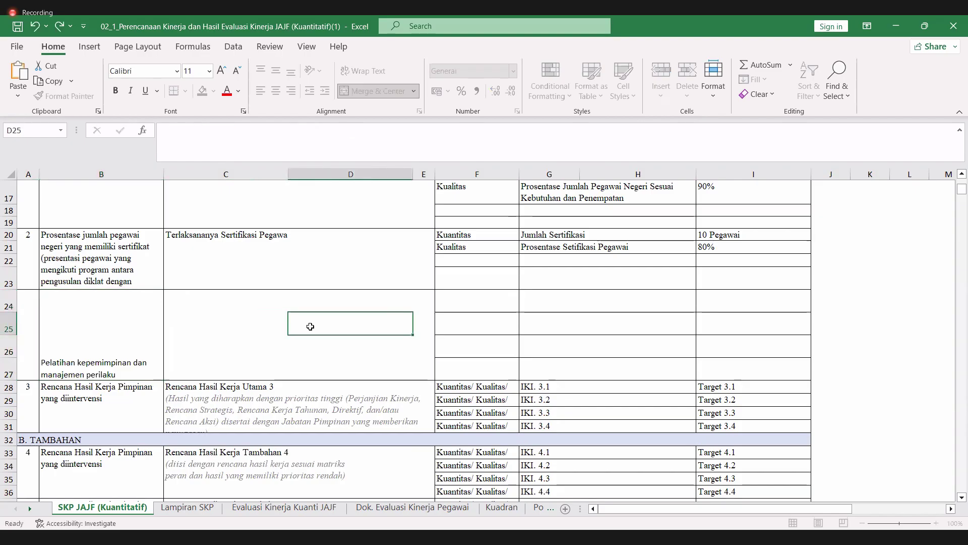
# - Format merged B24 with wrapped text, top alignment and left alignment
pyautogui.click(113, 340)
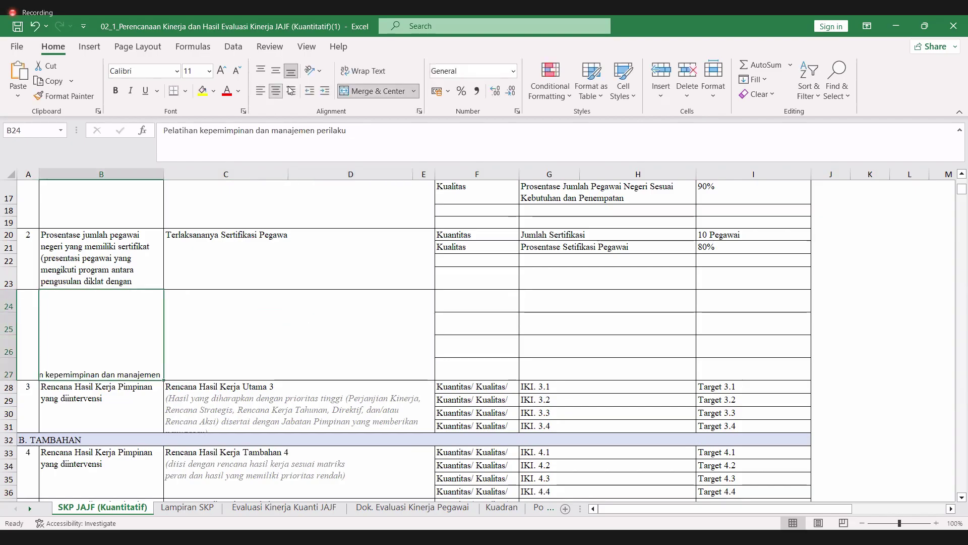
pyautogui.click(358, 72)
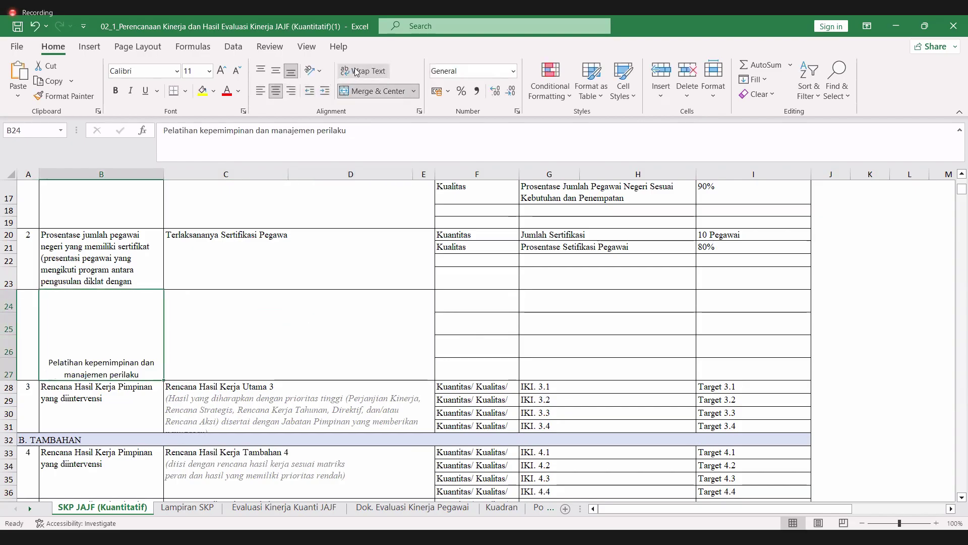
pyautogui.click(276, 71)
pyautogui.click(260, 72)
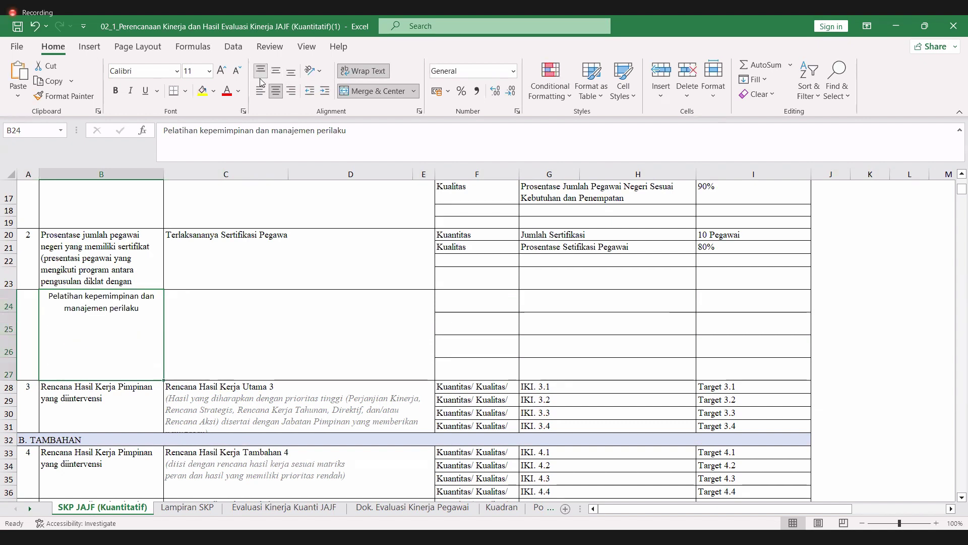
pyautogui.click(266, 93)
pyautogui.click(119, 402)
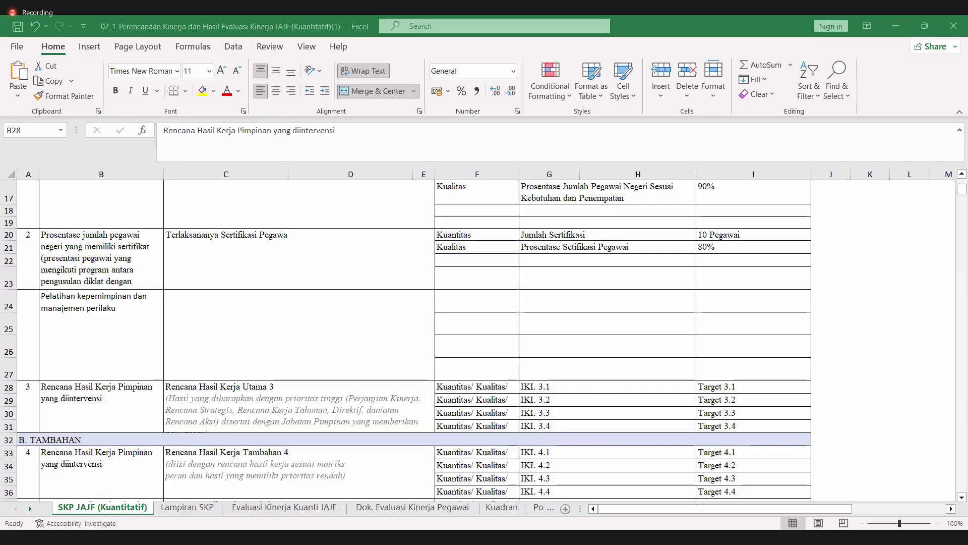
# - Overwrite B28 with 'Pelatihan Tenaga Teknis Pangkalan Penjagaan Laut dan Pantai'
pyautogui.click(108, 396)
pyautogui.doubleClick(109, 397)
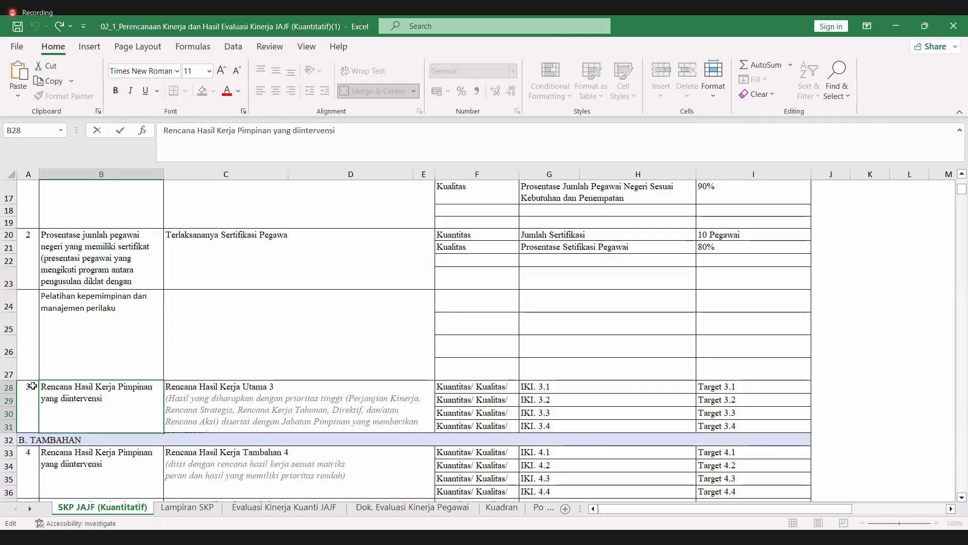
pyautogui.moveTo(42, 386); pyautogui.dragTo(106, 400)
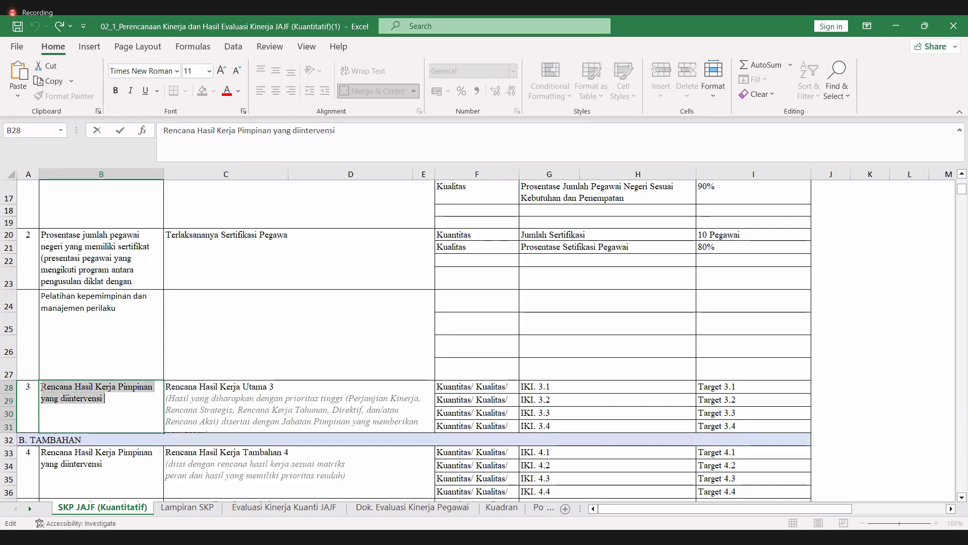
pyautogui.hotkey('ctrl', 'v')
pyautogui.click(225, 388)
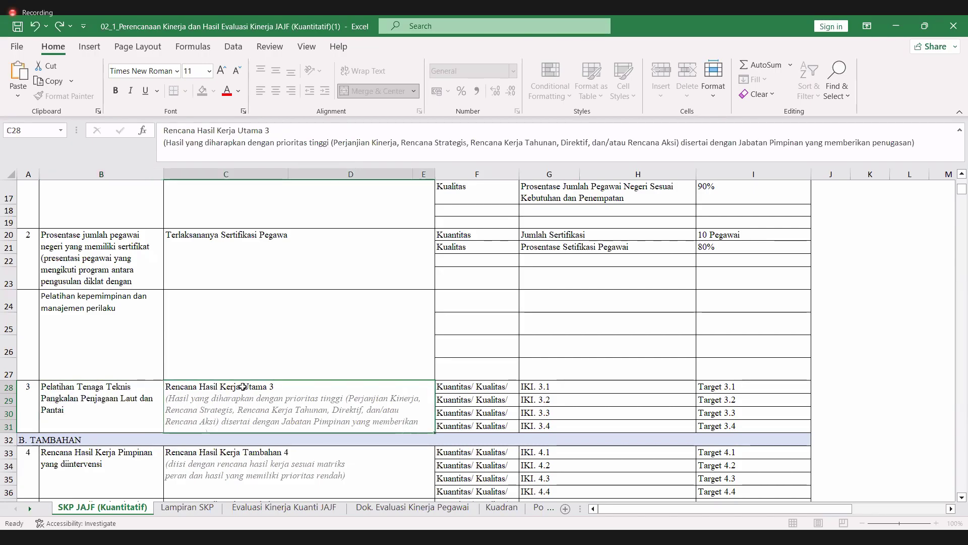
pyautogui.click(208, 302)
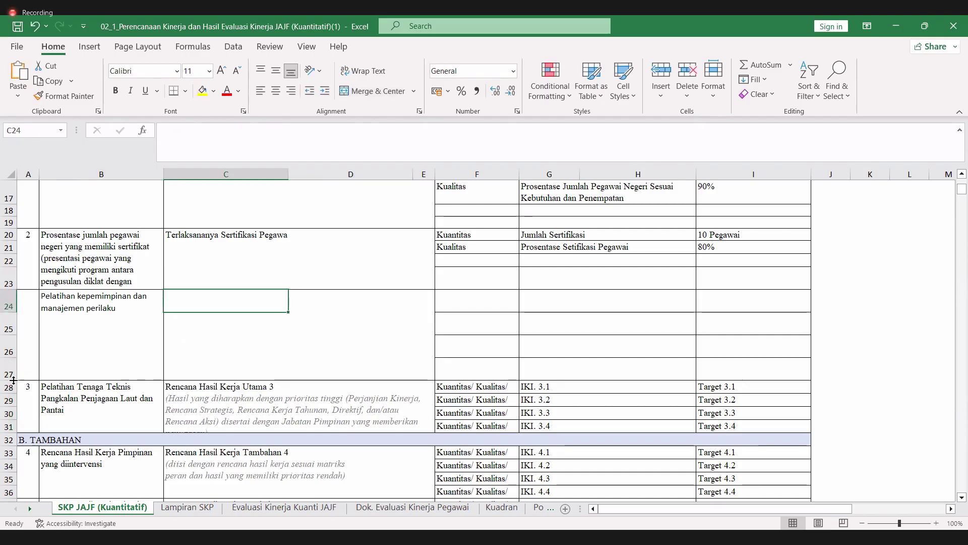
# - Collapse the extra row 27, then merge C24:E26 and align it top-left
pyautogui.moveTo(14, 379); pyautogui.dragTo(14, 356)
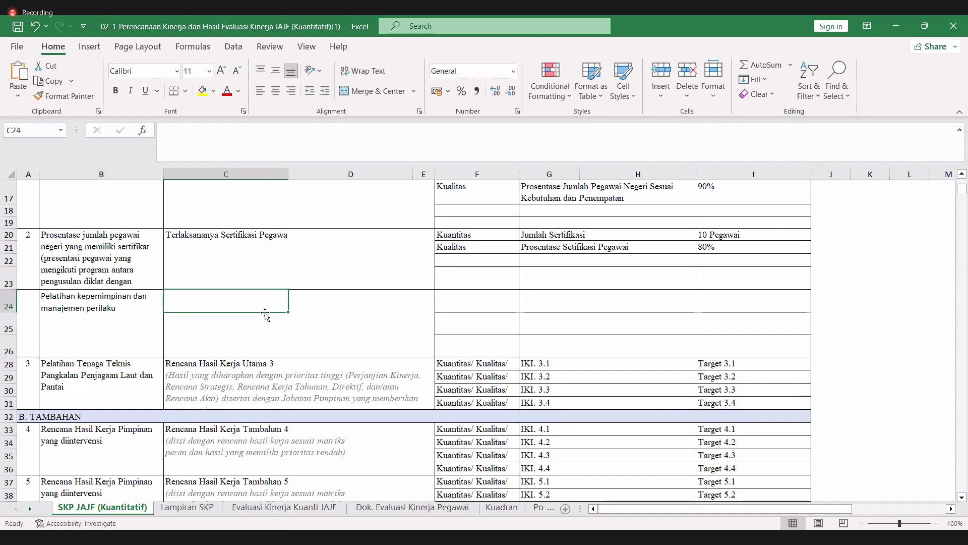
pyautogui.moveTo(266, 315); pyautogui.dragTo(428, 353)
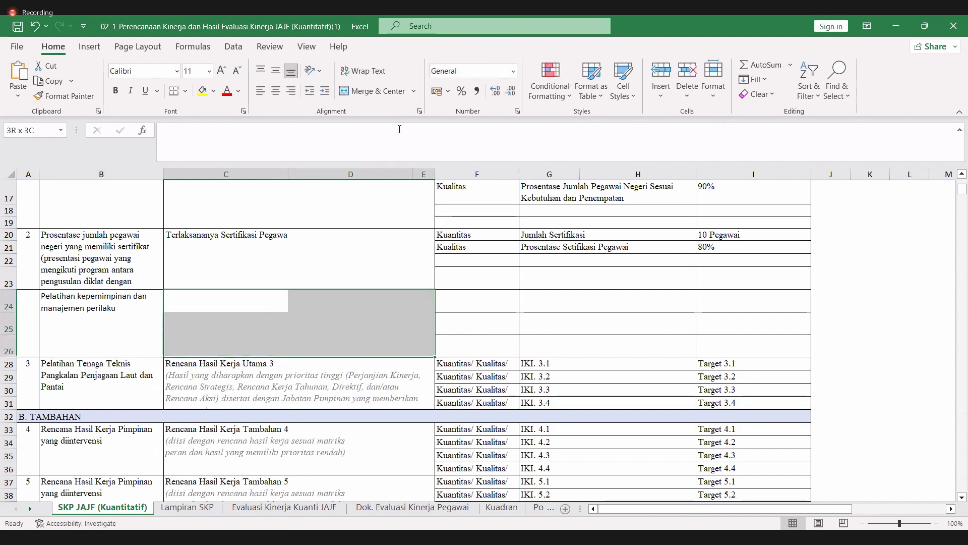
pyautogui.click(386, 91)
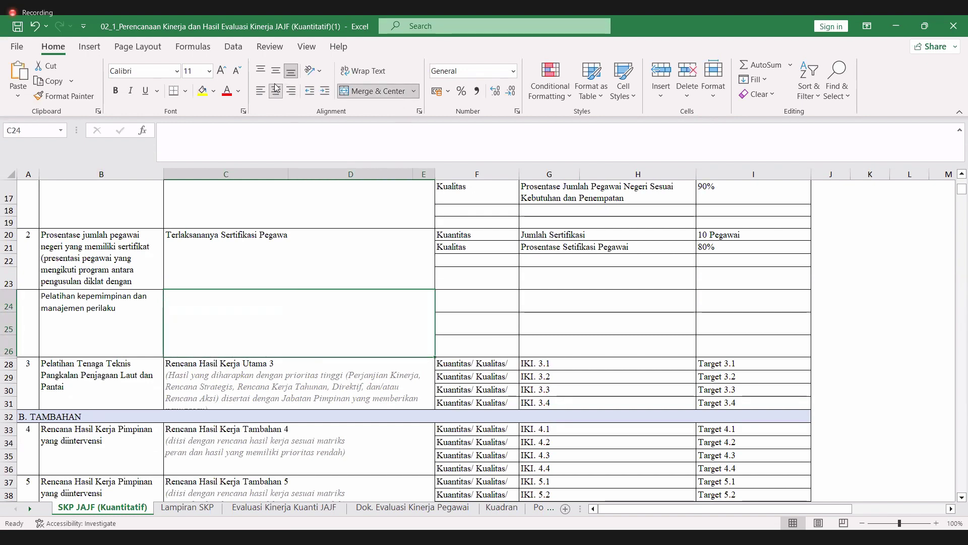
pyautogui.click(260, 91)
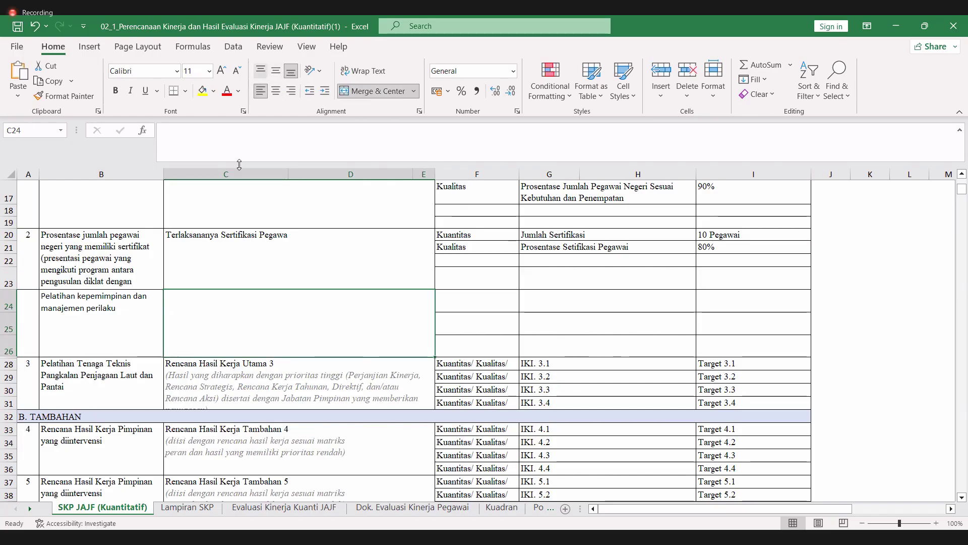
pyautogui.click(260, 71)
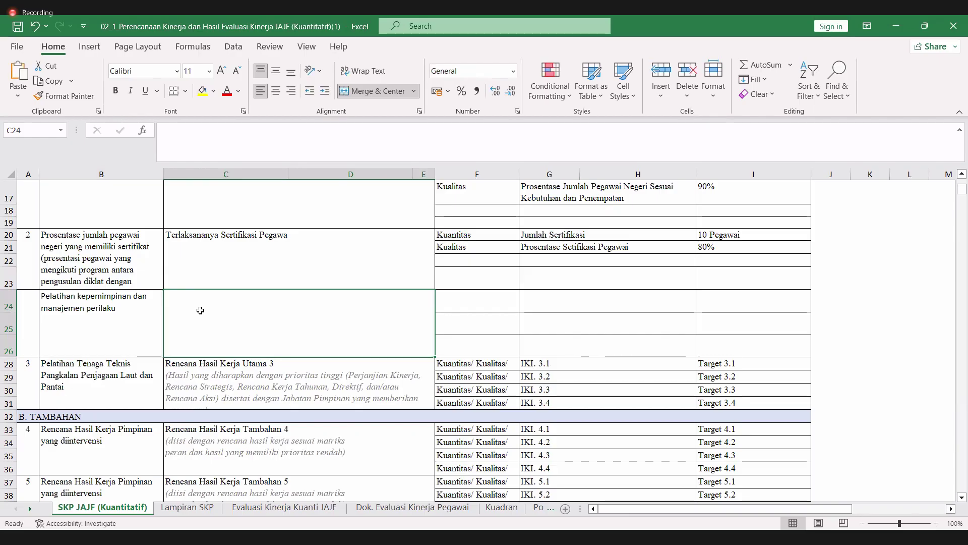
# - Type 'Terlaksananya Pelatihan kepemimpinan dan Manajemen Perilaku' into C24, fixing typos
pyautogui.write('T')
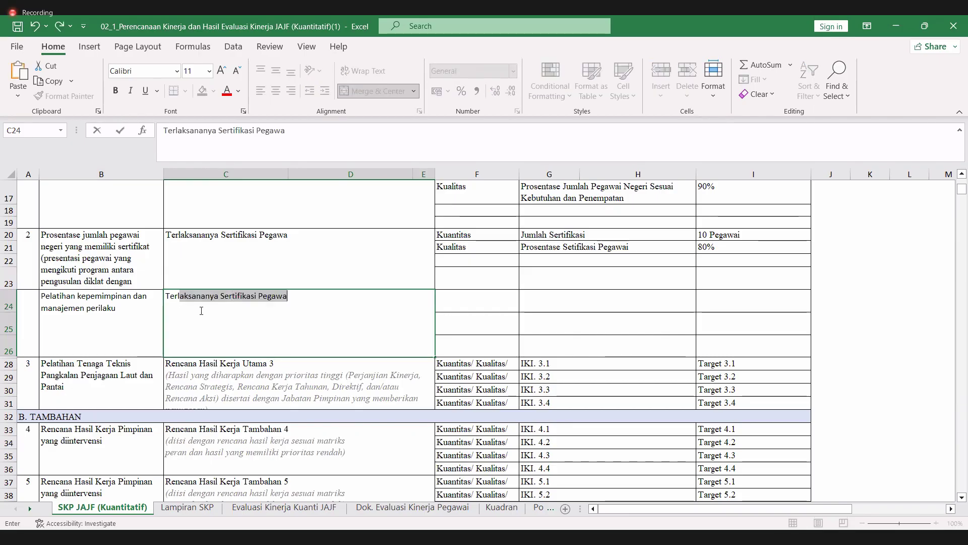
pyautogui.write('erlaksananya ')
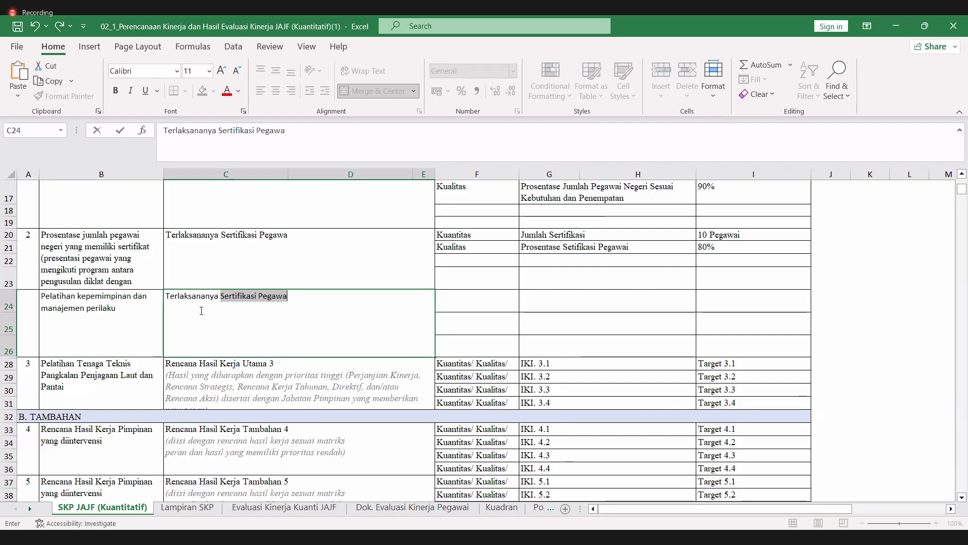
pyautogui.write('Pelat')
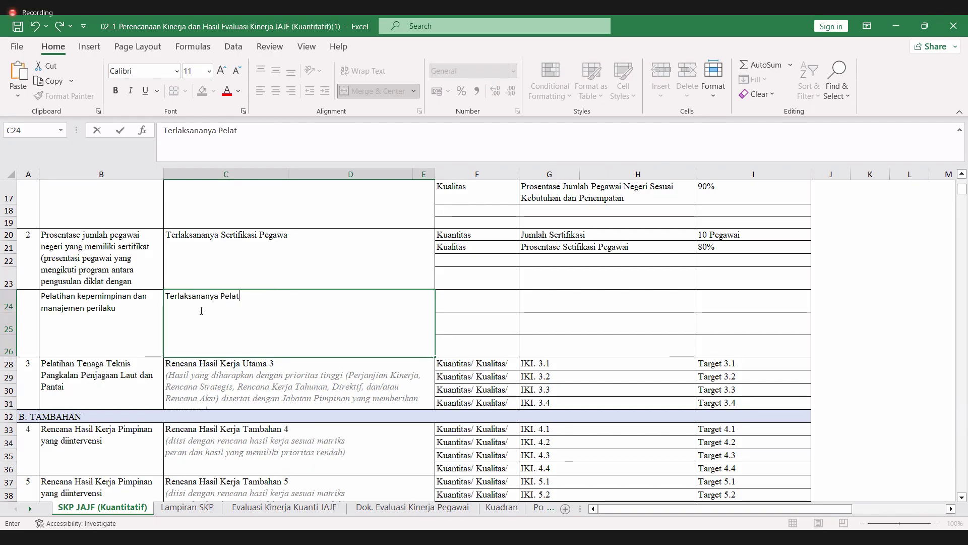
pyautogui.write('ihan ')
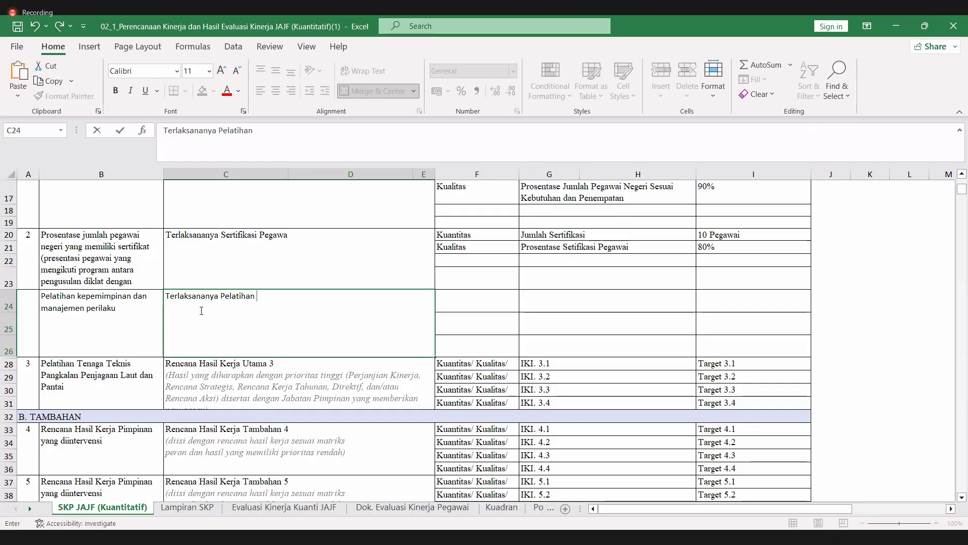
pyautogui.write('Lepe')
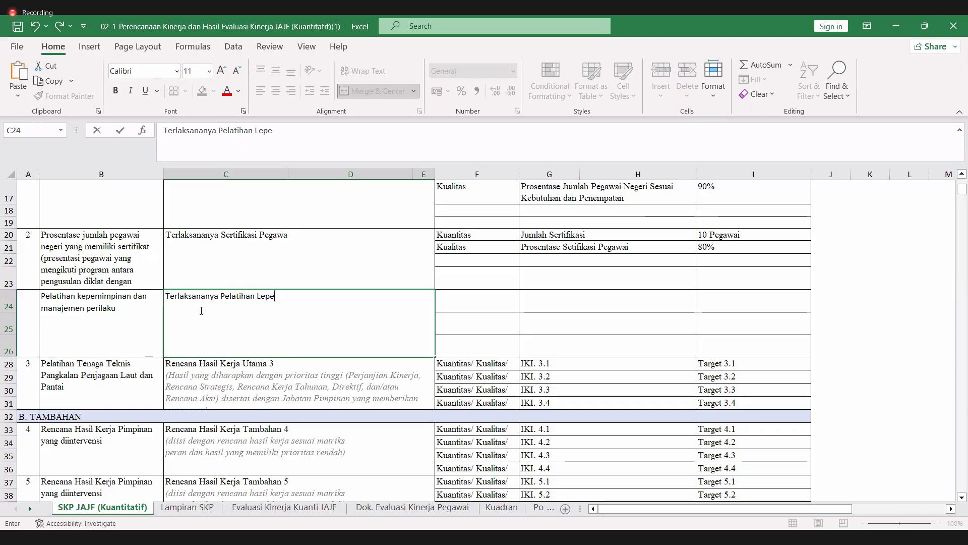
pyautogui.write('mimppin')
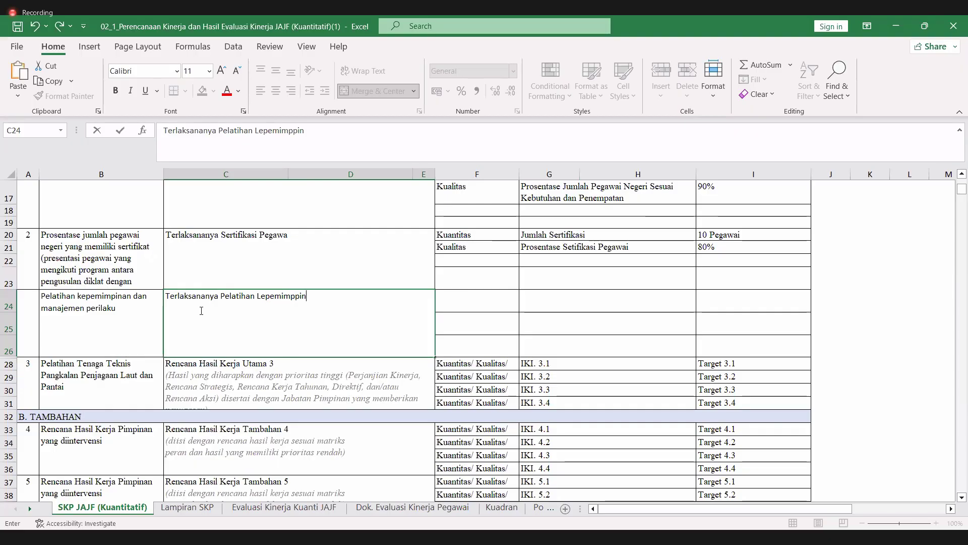
pyautogui.click(258, 297)
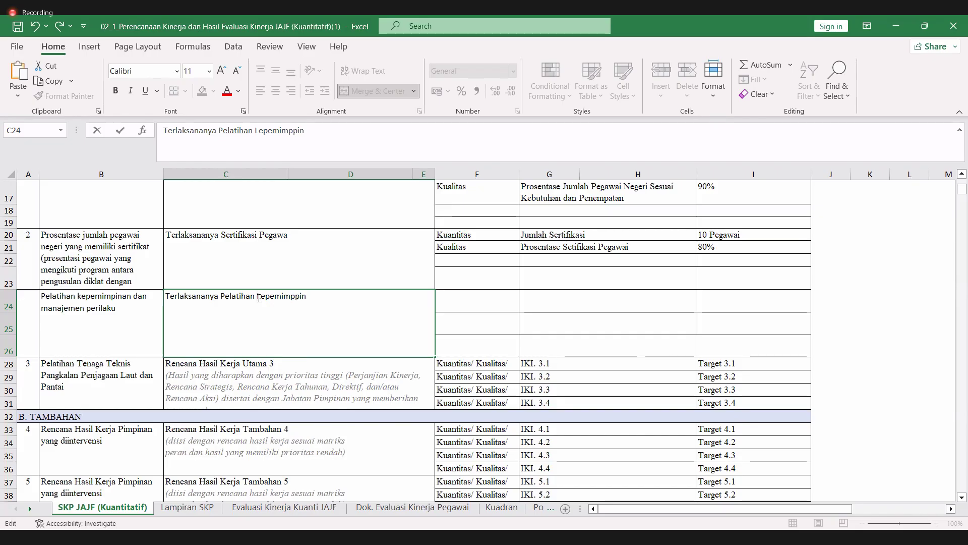
pyautogui.press('BackSpace')
pyautogui.write('k')
pyautogui.click(345, 291)
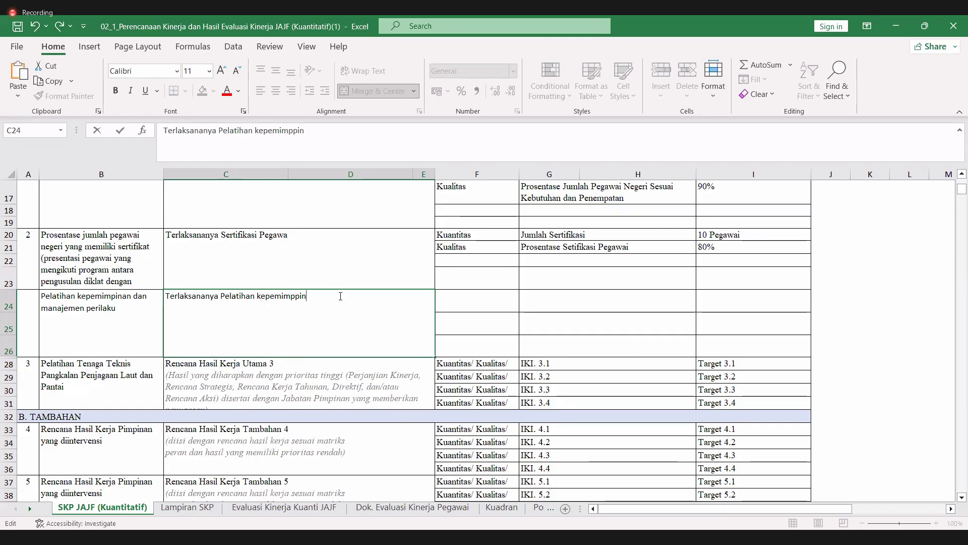
pyautogui.press('BackSpace')
pyautogui.press('BackSpace')
pyautogui.press('BackSpace')
pyautogui.write('ina')
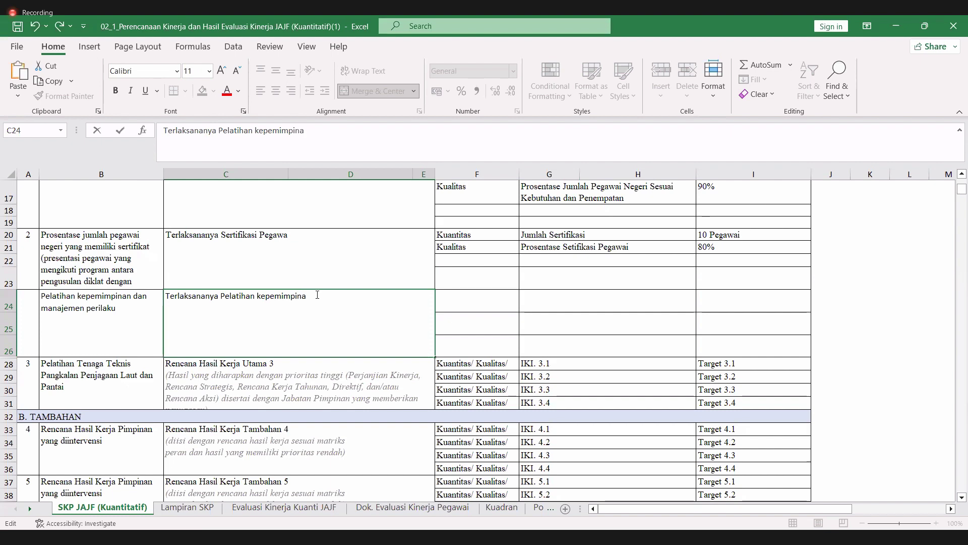
pyautogui.write('n dan Manajemen')
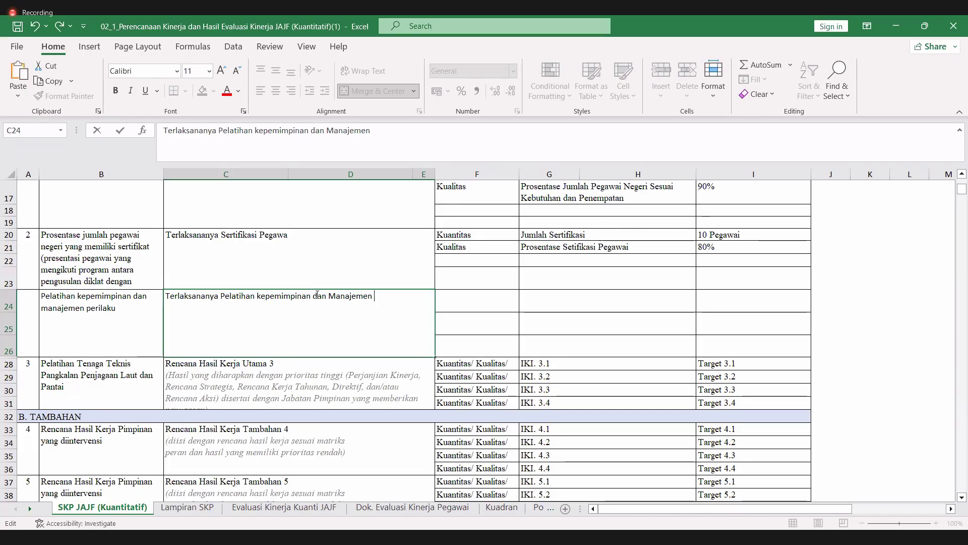
pyautogui.write('Perilaku')
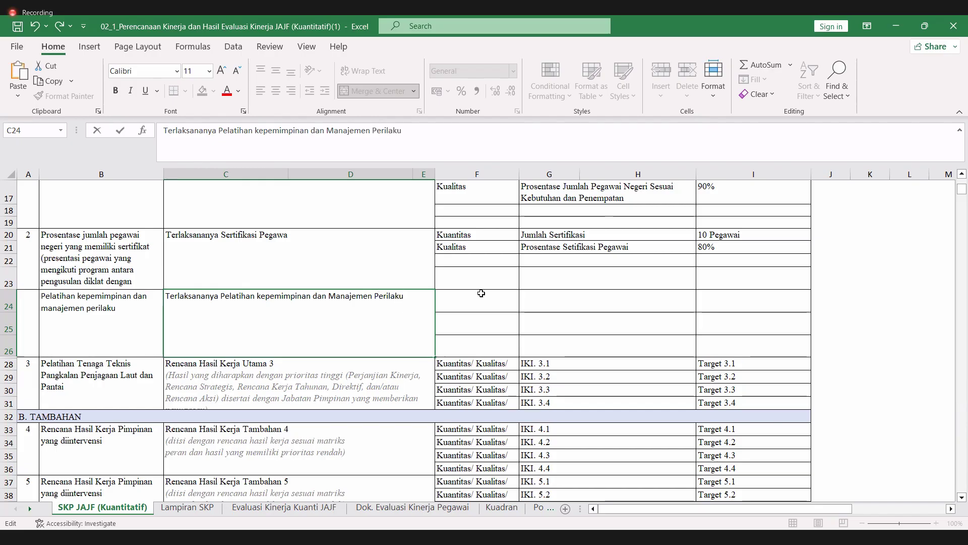
pyautogui.click(481, 293)
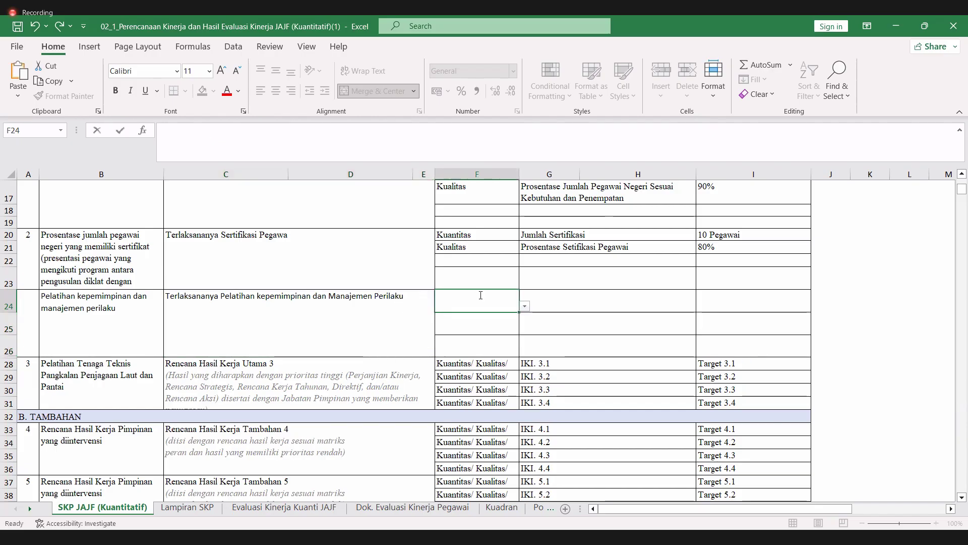
# - Set F24's aspect to Kuantitas and merged G24:H24 indicator to left-aligned 'Jumlah Pelatihan'
pyautogui.click(526, 310)
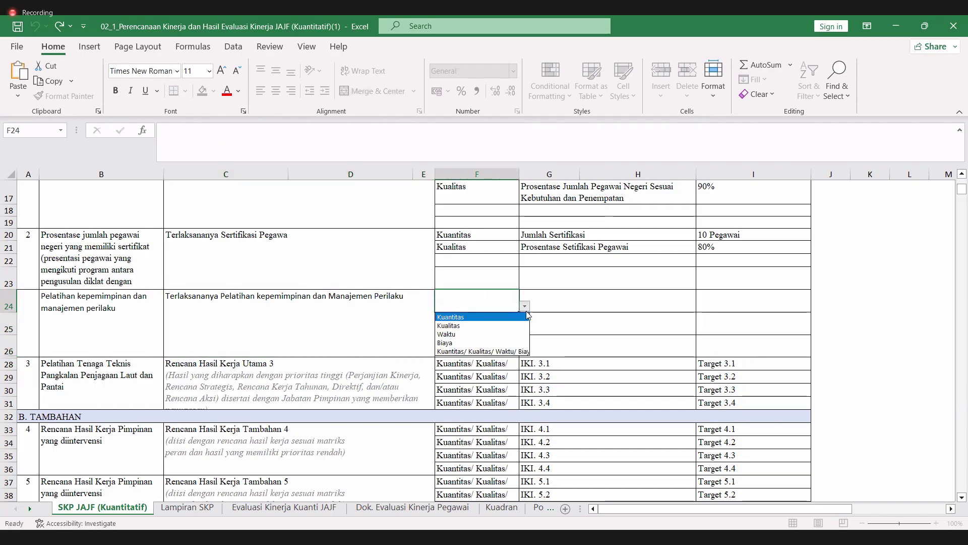
pyautogui.click(496, 316)
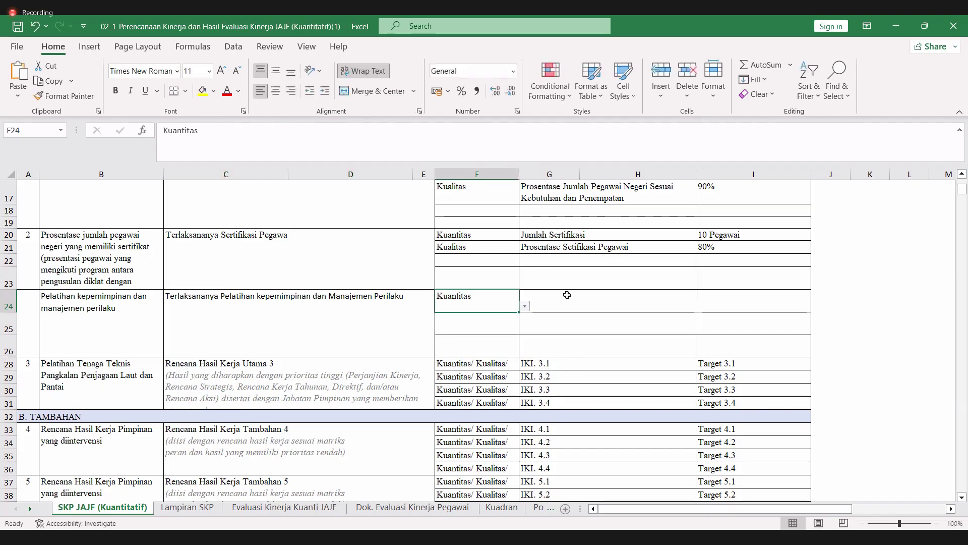
pyautogui.click(567, 298)
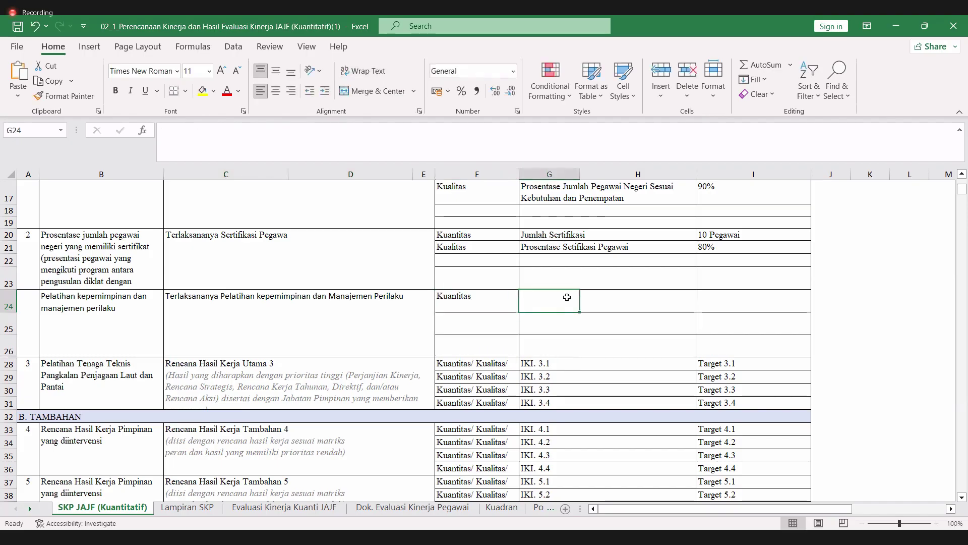
pyautogui.moveTo(567, 297); pyautogui.dragTo(637, 300)
pyautogui.click(380, 92)
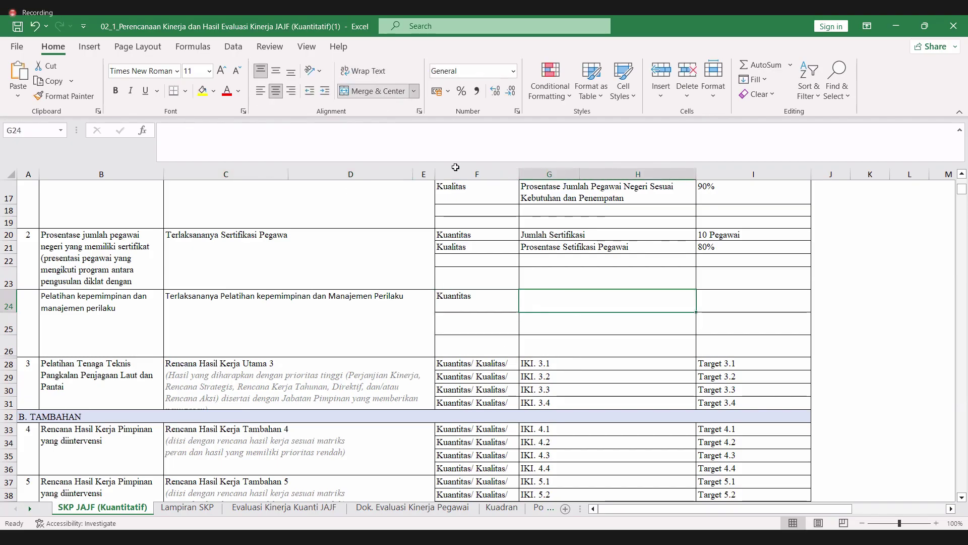
pyautogui.click(382, 142)
pyautogui.write('Ju')
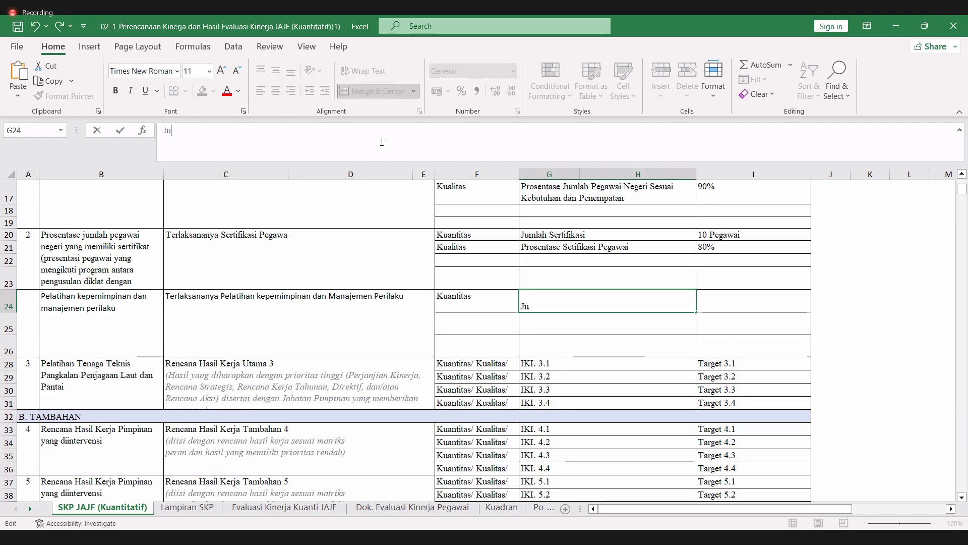
pyautogui.write('mlah P')
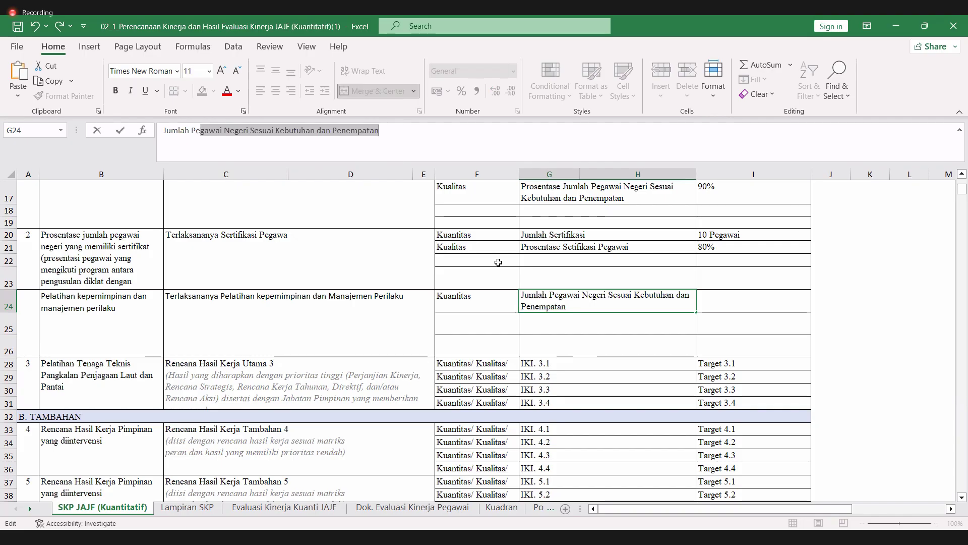
pyautogui.write('ela')
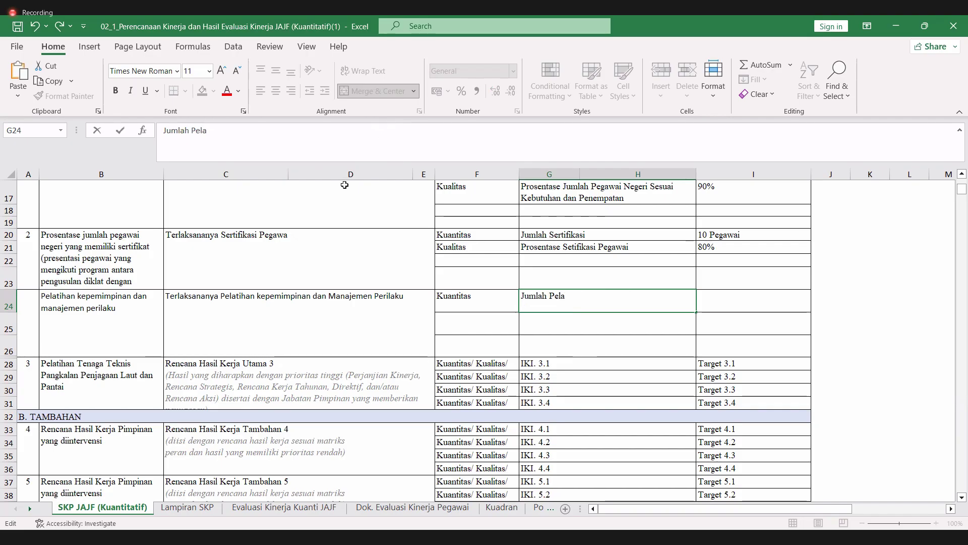
pyautogui.write('tihan')
pyautogui.press('Return')
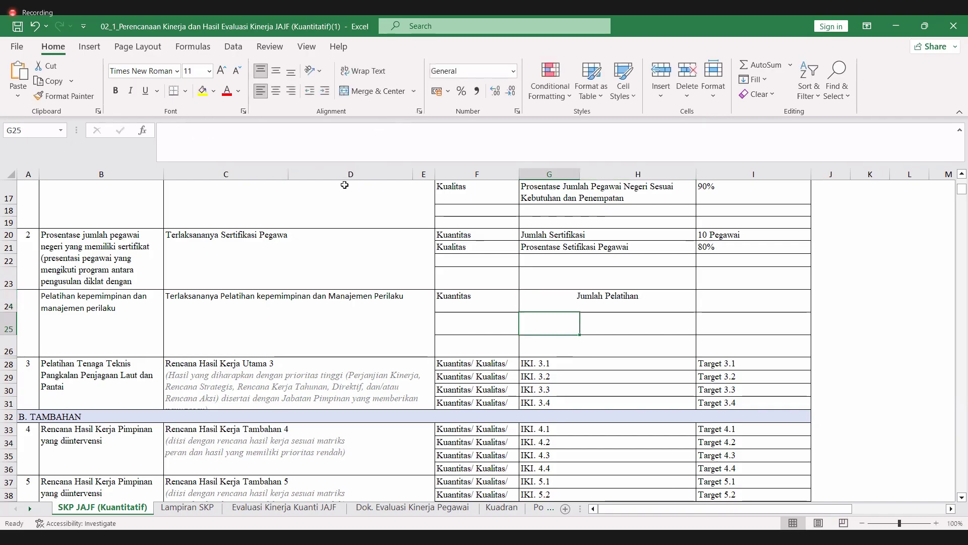
pyautogui.press('Up')
pyautogui.click(261, 93)
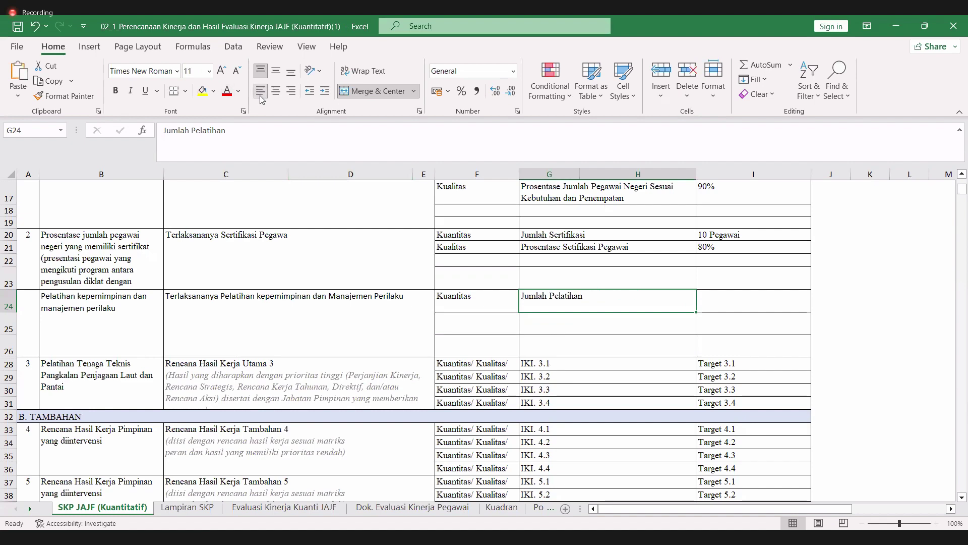
# - Enter the target '3 Pelatihan' in I24
pyautogui.click(743, 302)
pyautogui.write('3')
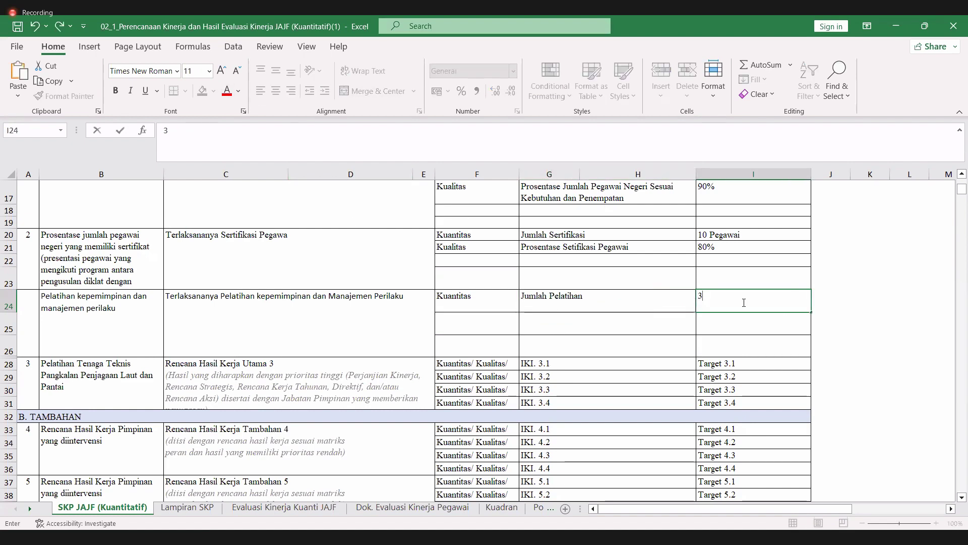
pyautogui.write(' Pelati')
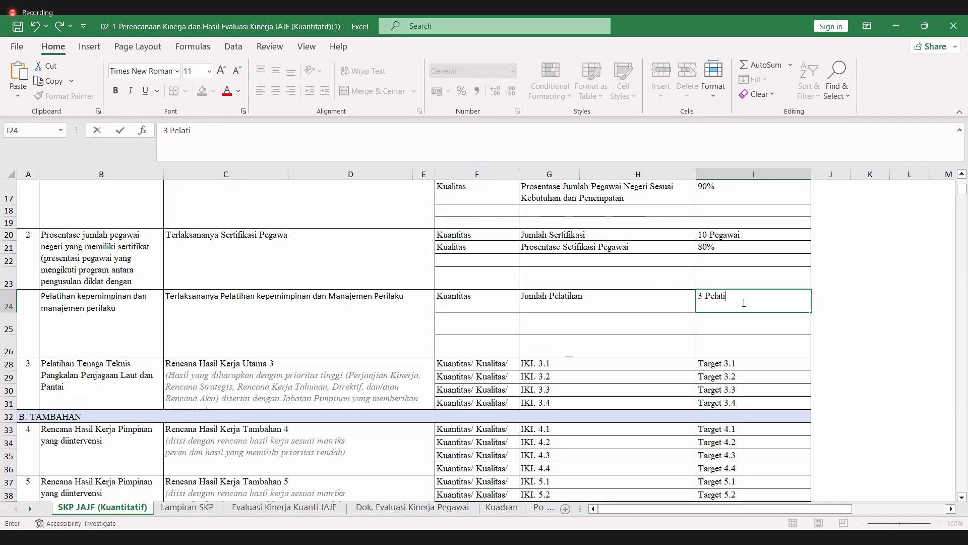
pyautogui.write('han')
pyautogui.press('Return')
pyautogui.press('Left')
pyautogui.press('Left')
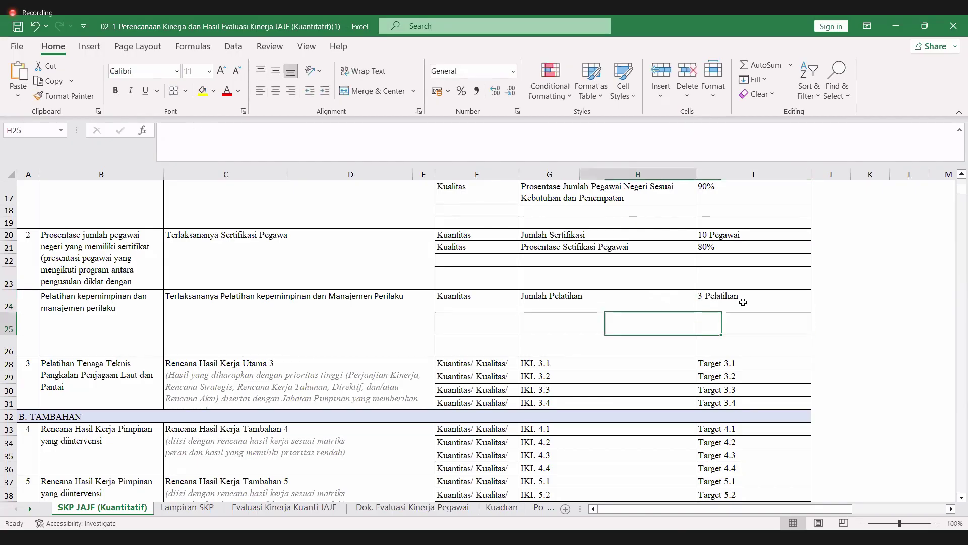
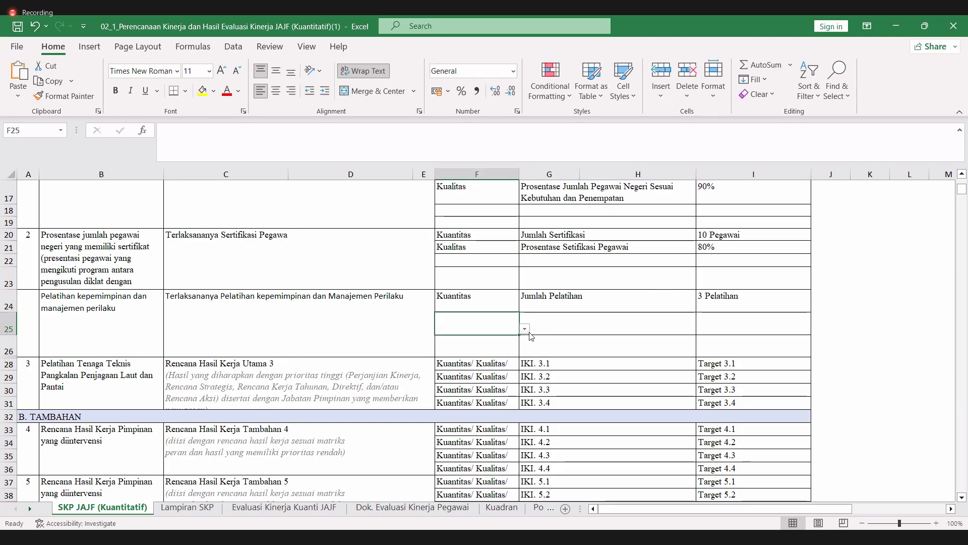
# - Set F25's aspect to Kualitas and merge G25:H25
pyautogui.click(525, 329)
pyautogui.click(502, 348)
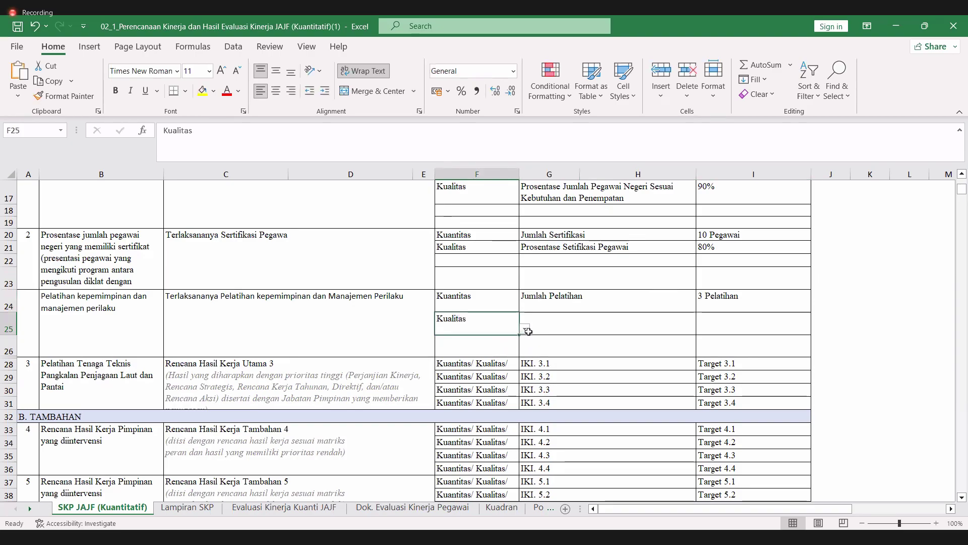
pyautogui.click(548, 319)
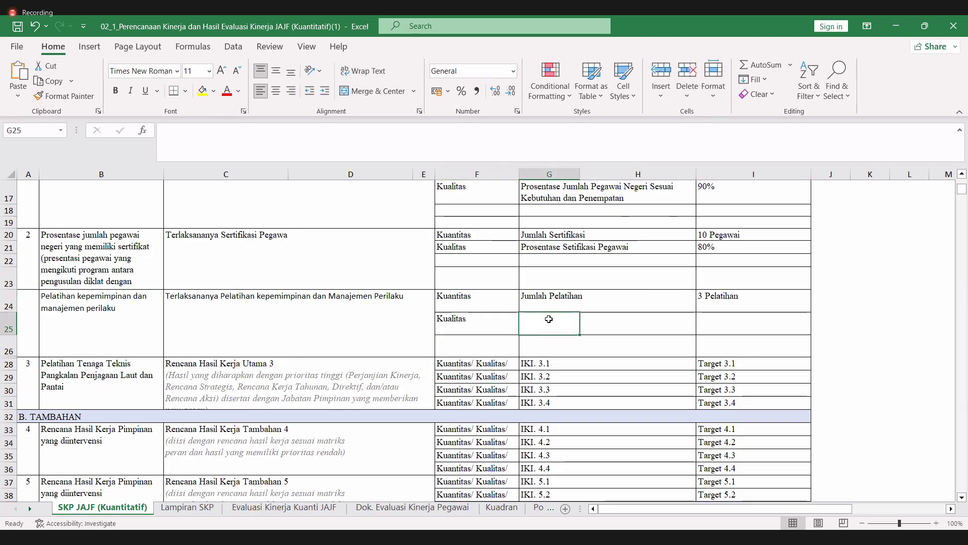
pyautogui.press('Right')
pyautogui.click(549, 319)
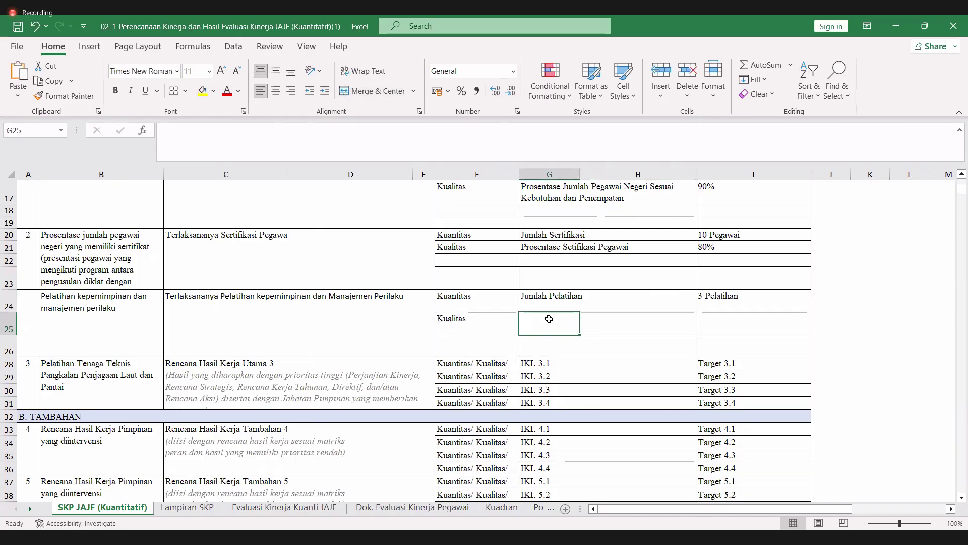
pyautogui.hotkey('shift', 'Right')
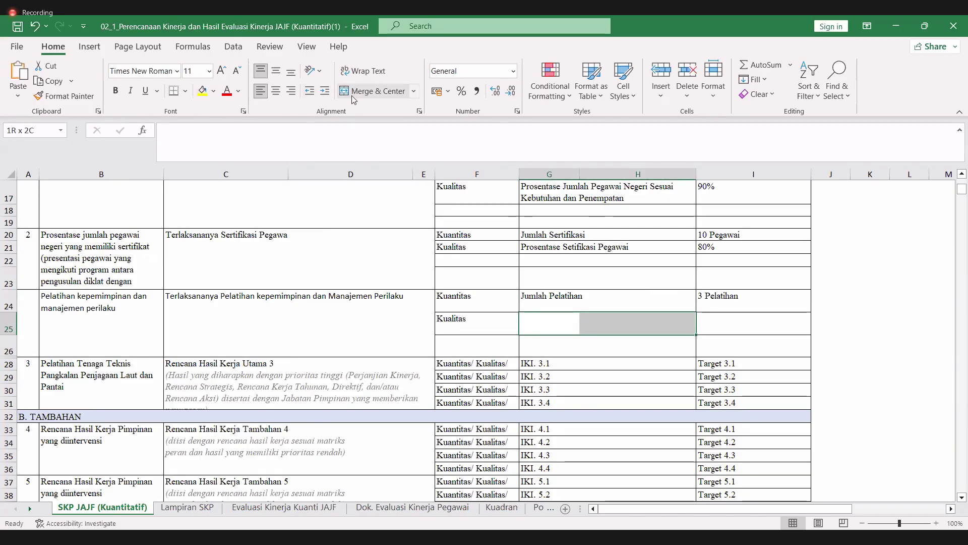
pyautogui.click(373, 91)
# - Enter 'Prosentasi Pelatihan Kepemimpinan dan Manajeman Perilaku' in G25, wrapped and left-aligned
pyautogui.write('p')
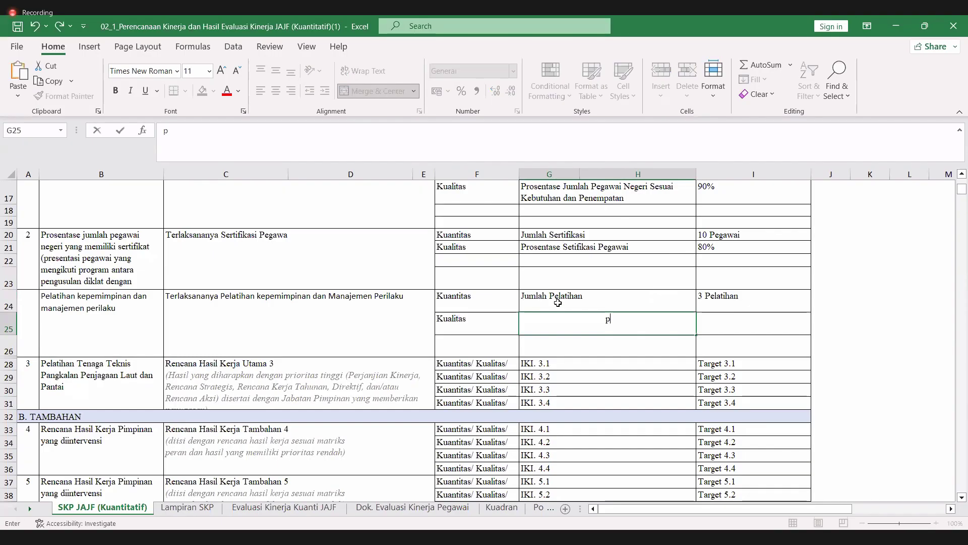
pyautogui.press('BackSpace')
pyautogui.write('Prosentasi ')
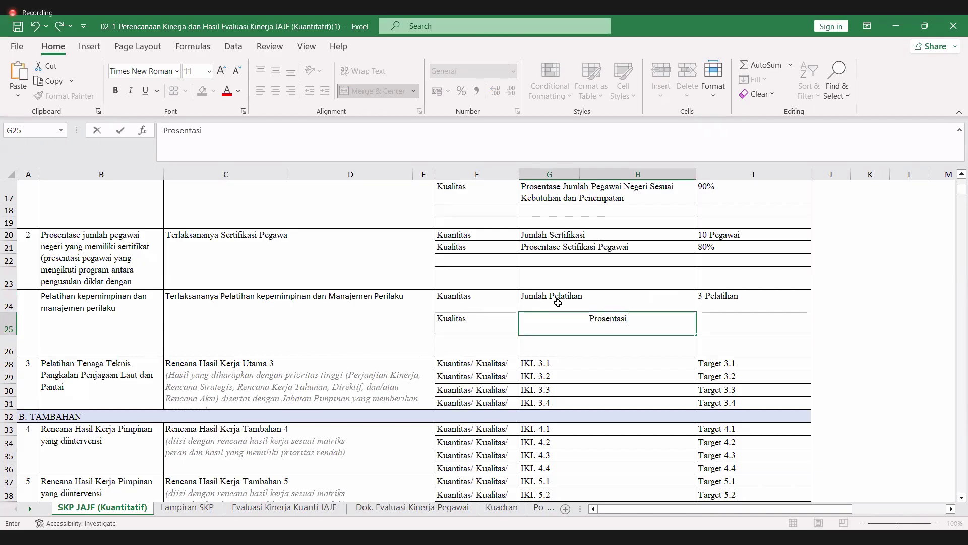
pyautogui.write('Pelati')
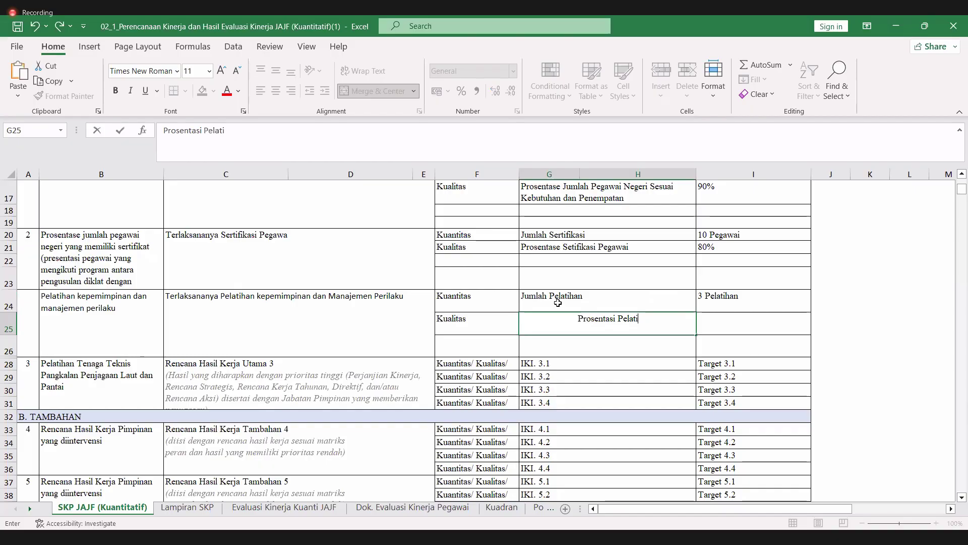
pyautogui.write('han d')
pyautogui.press('BackSpace')
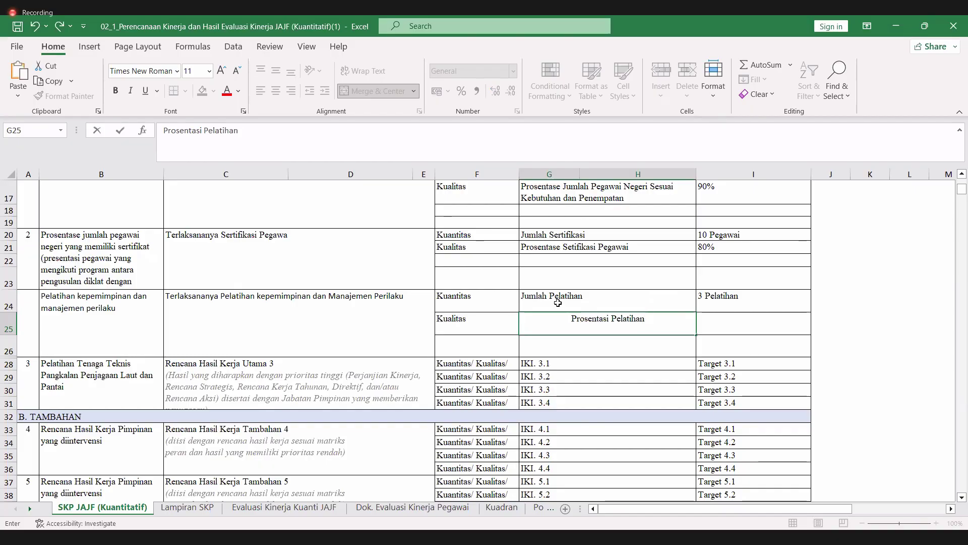
pyautogui.write('Kepem')
pyautogui.press('BackSpace')
pyautogui.press('BackSpace')
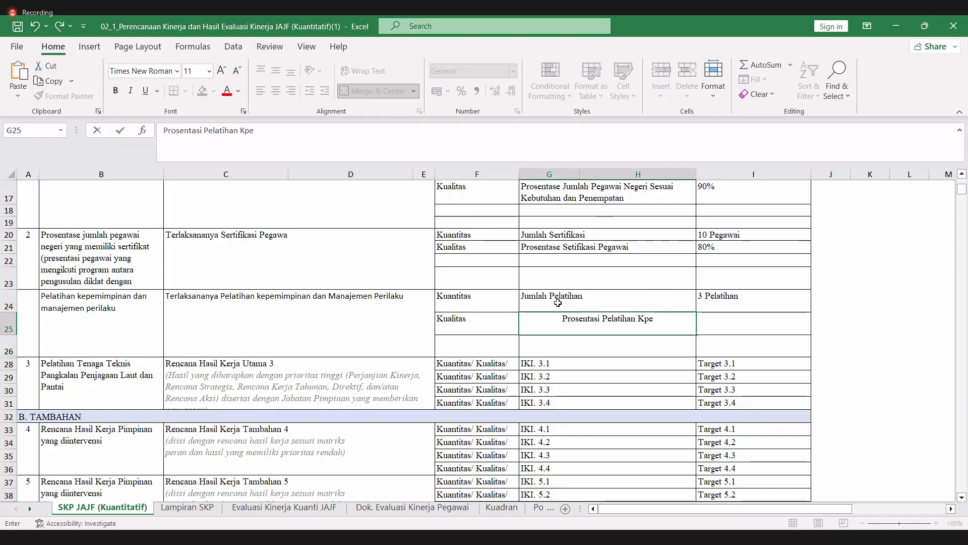
pyautogui.press('BackSpace')
pyautogui.press('BackSpace')
pyautogui.write('epemi')
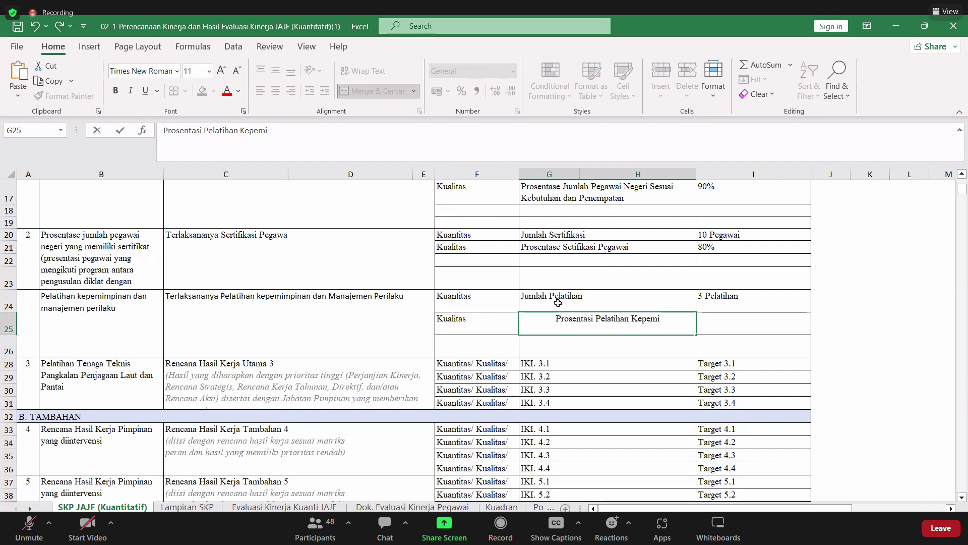
pyautogui.write('mpinan dan')
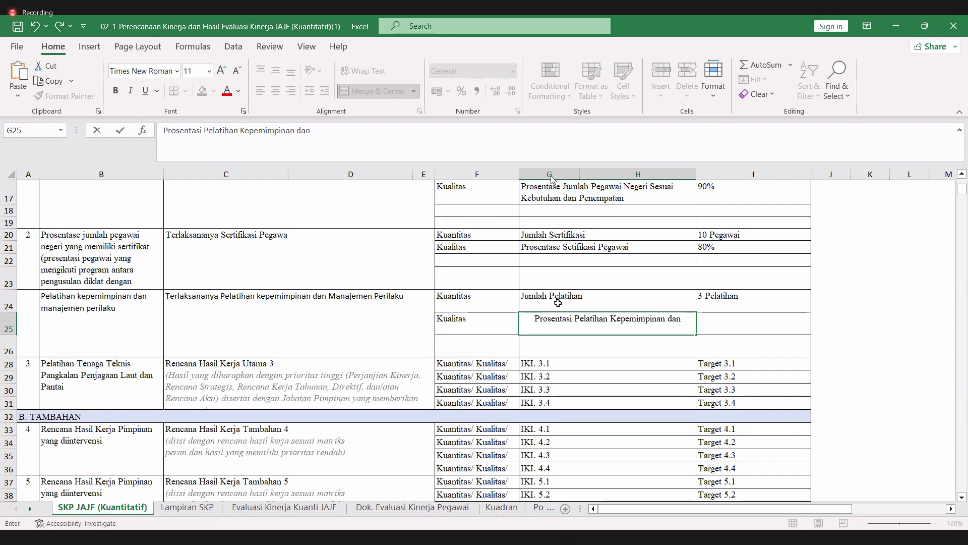
pyautogui.write(' Manajeman')
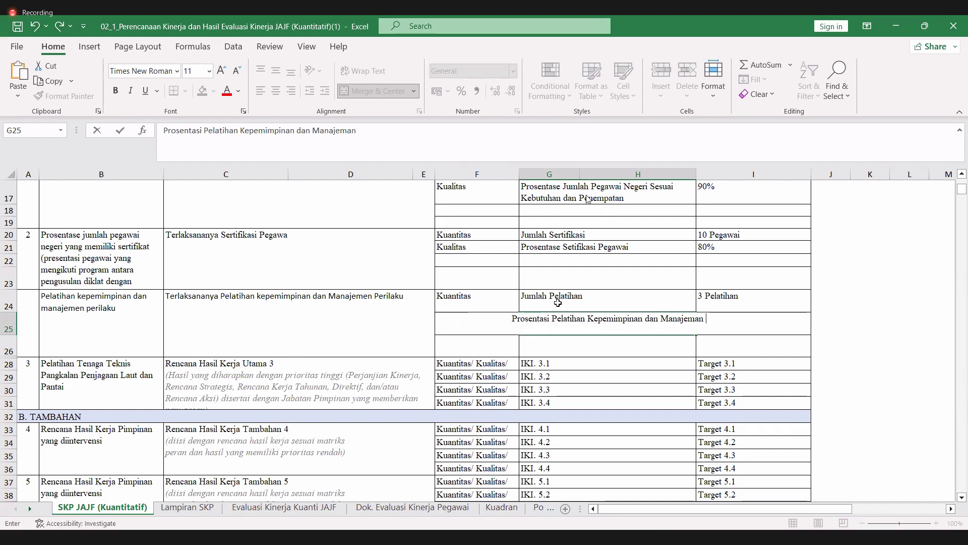
pyautogui.write(' Perilaku')
pyautogui.press('Return')
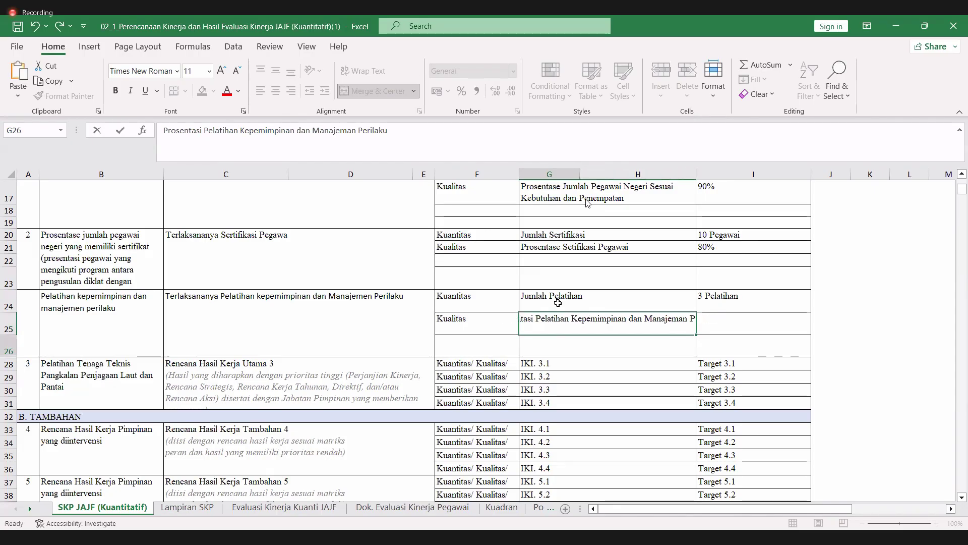
pyautogui.press('Up')
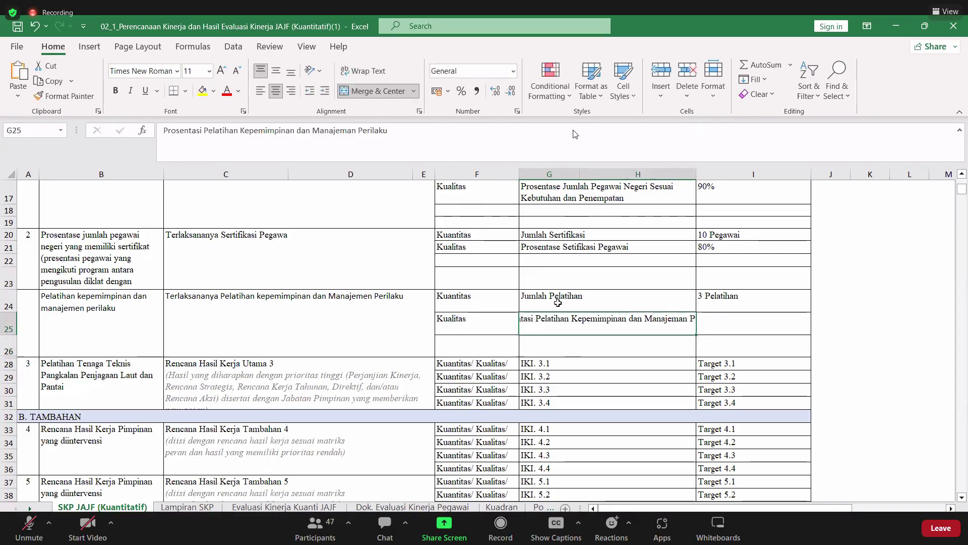
pyautogui.click(363, 71)
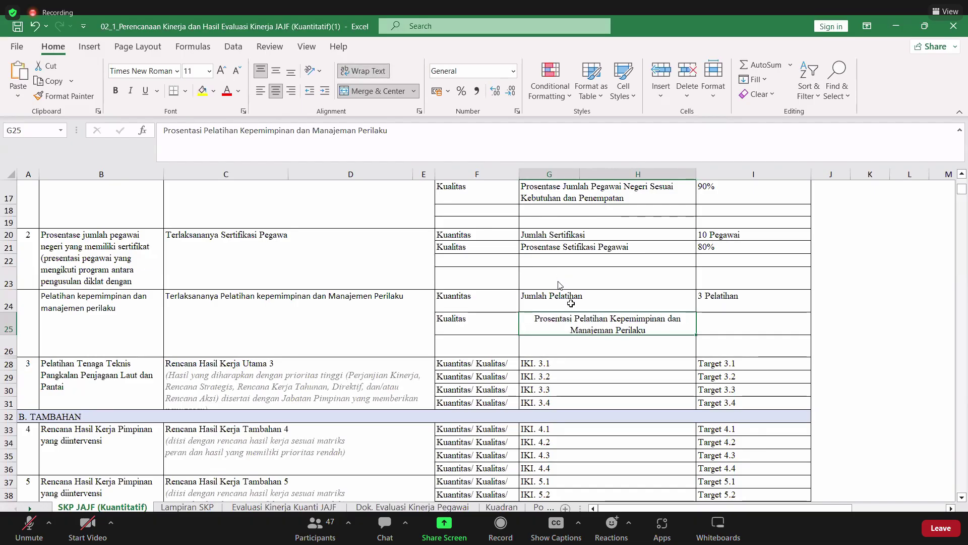
pyautogui.click(261, 91)
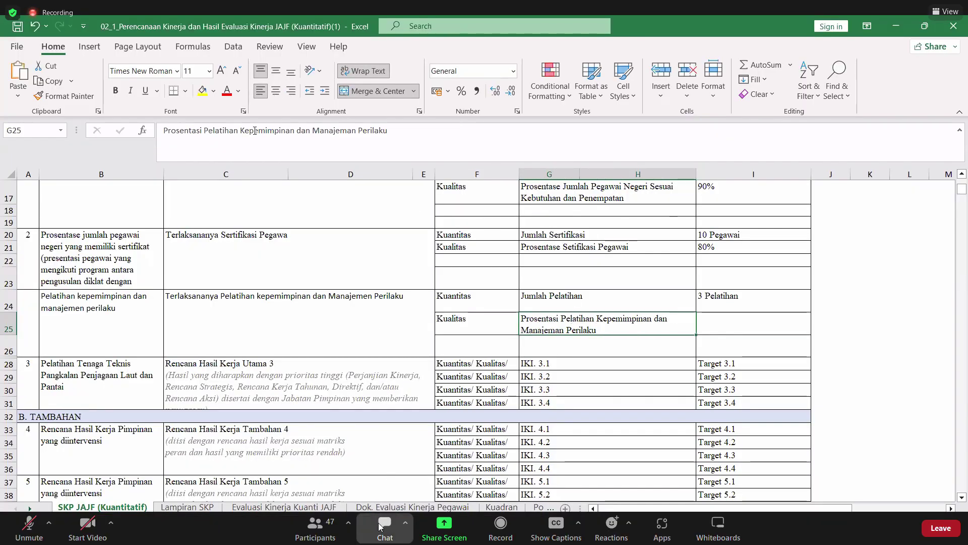
# - Extend G24's indicator by appending 'Kepemimpinan dan Manajeman Perilaku' after 'Jumlah Pelatihan'
pyautogui.moveTo(241, 130); pyautogui.dragTo(457, 136)
pyautogui.hotkey('ctrl', 'c')
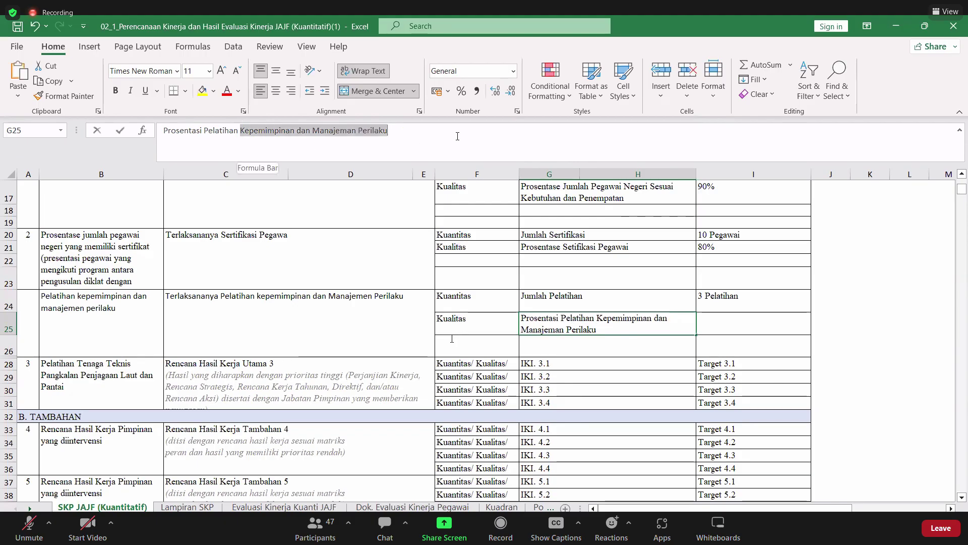
pyautogui.click(548, 294)
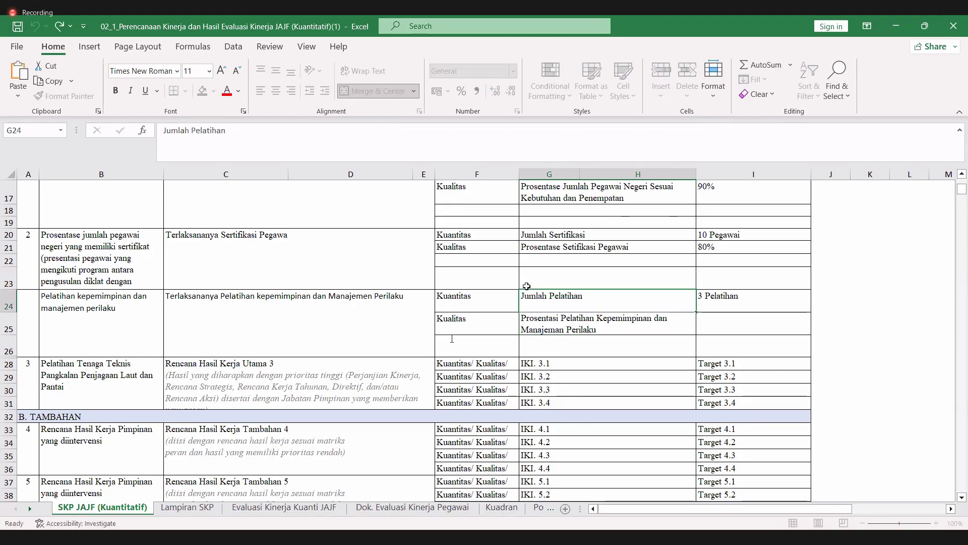
pyautogui.click(270, 136)
pyautogui.hotkey('ctrl', 'v')
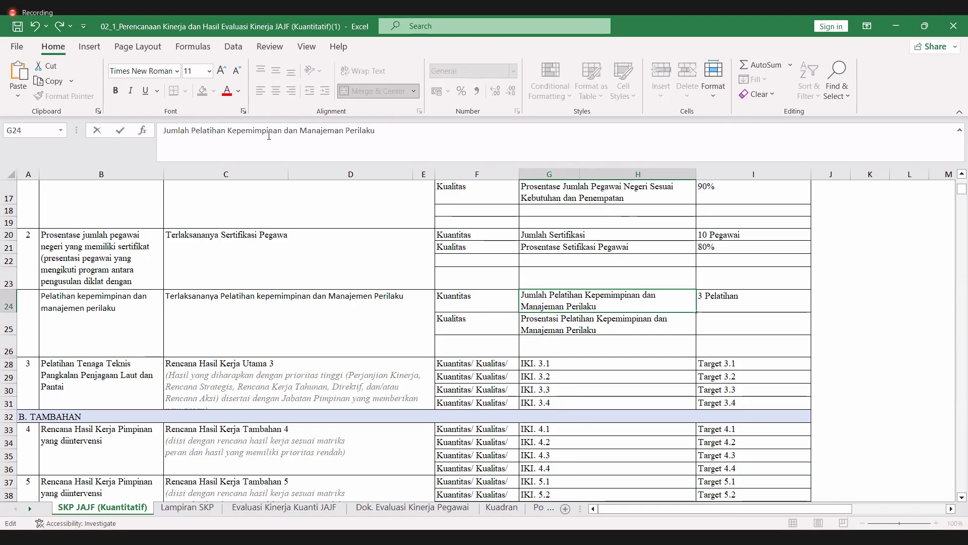
pyautogui.press('Return')
# - Enter the Kualitas target 80% in I25
pyautogui.press('Right')
pyautogui.write('8')
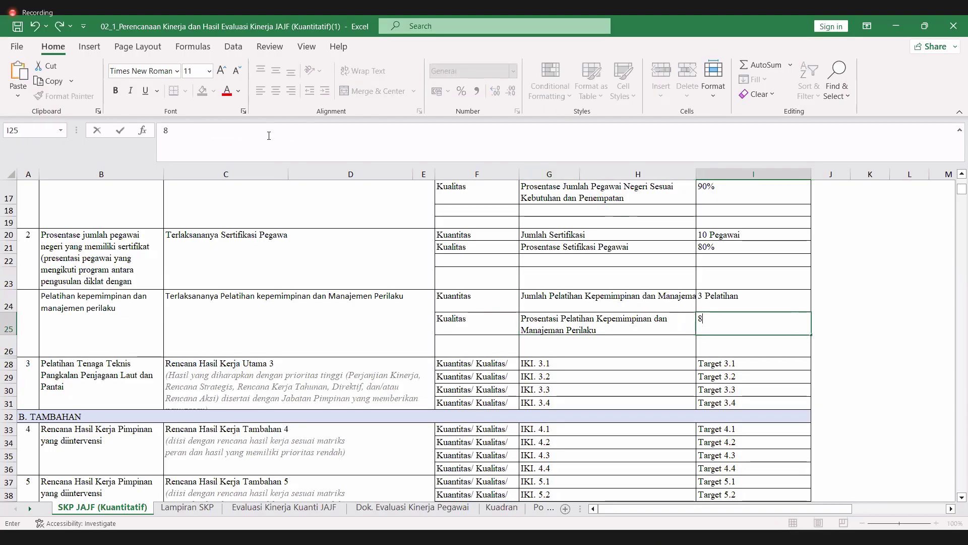
pyautogui.write('0%')
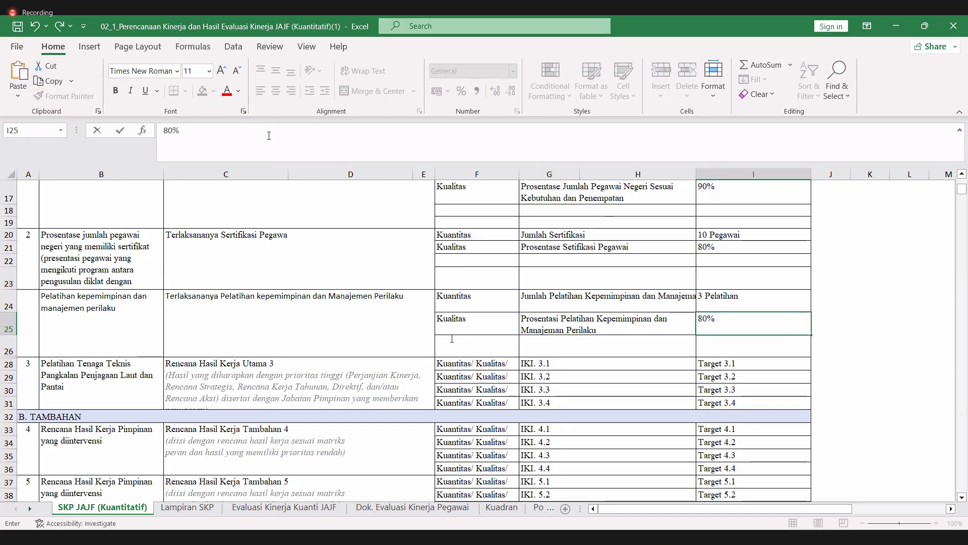
pyautogui.click(80, 383)
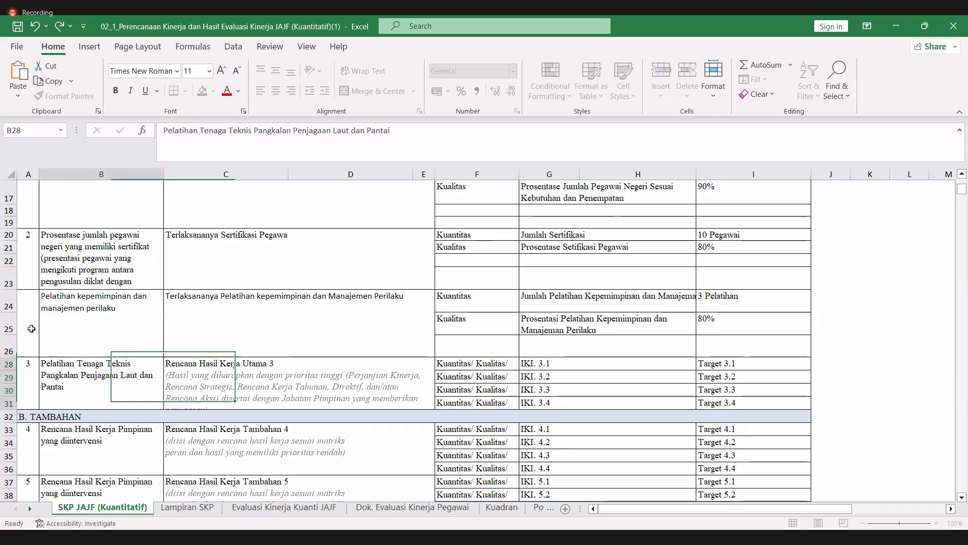
pyautogui.click(22, 321)
pyautogui.write('3')
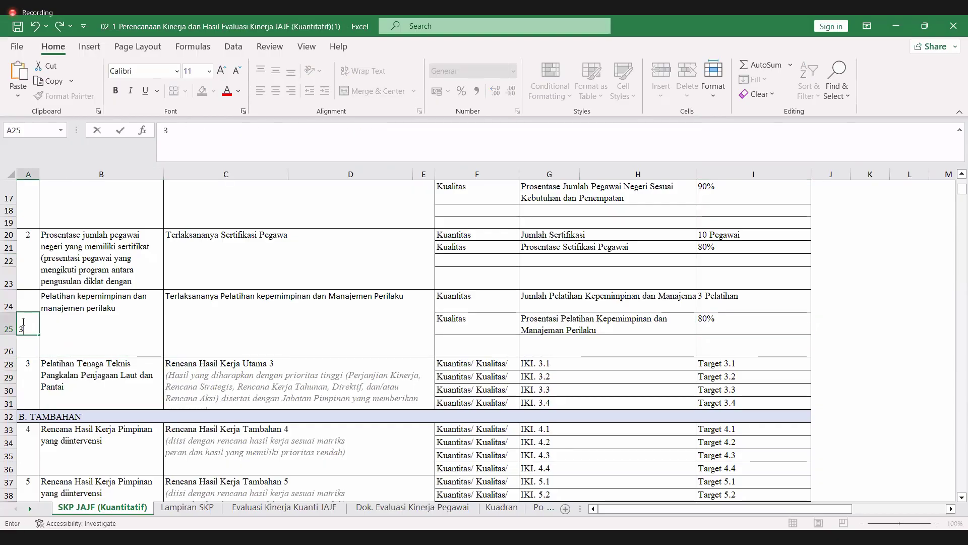
pyautogui.press('Return')
pyautogui.press('Return')
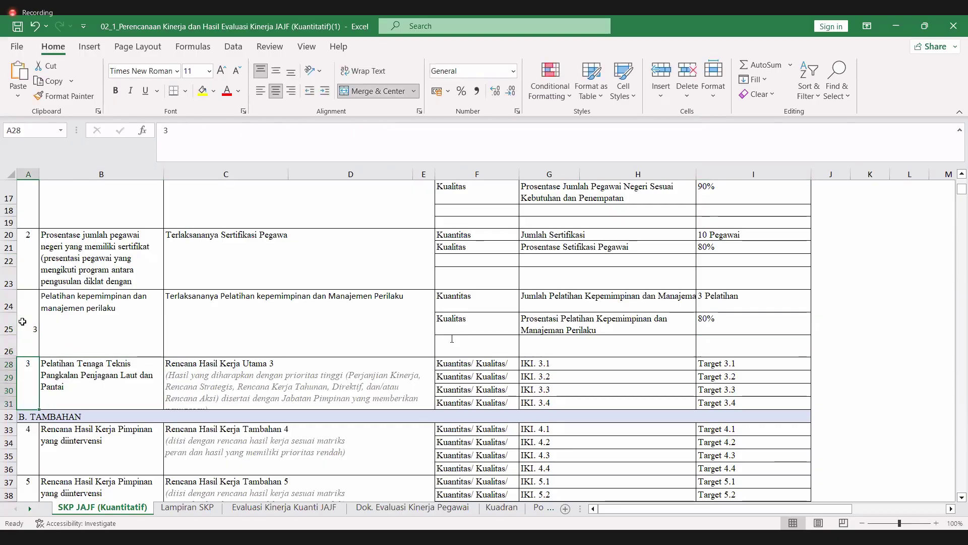
pyautogui.write('4')
pyautogui.press('Return')
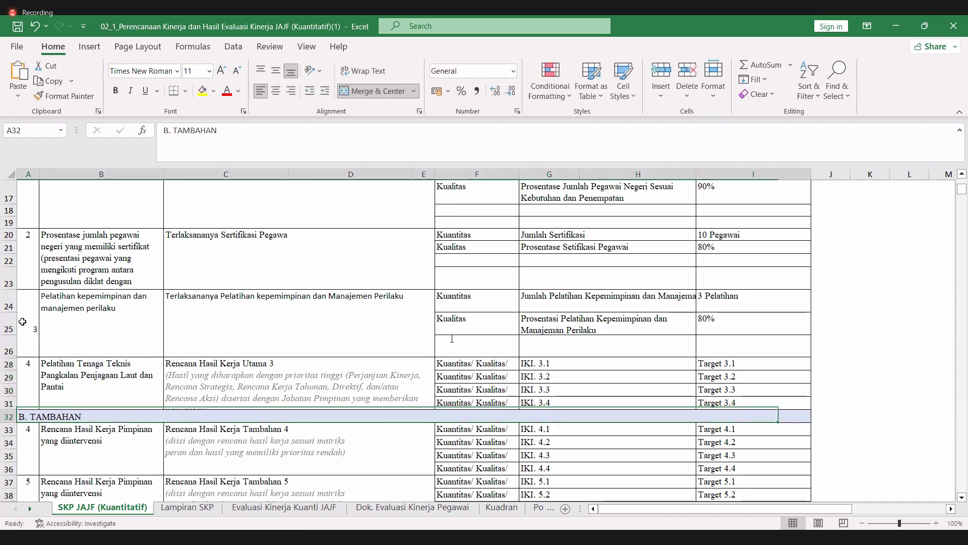
pyautogui.press('Up')
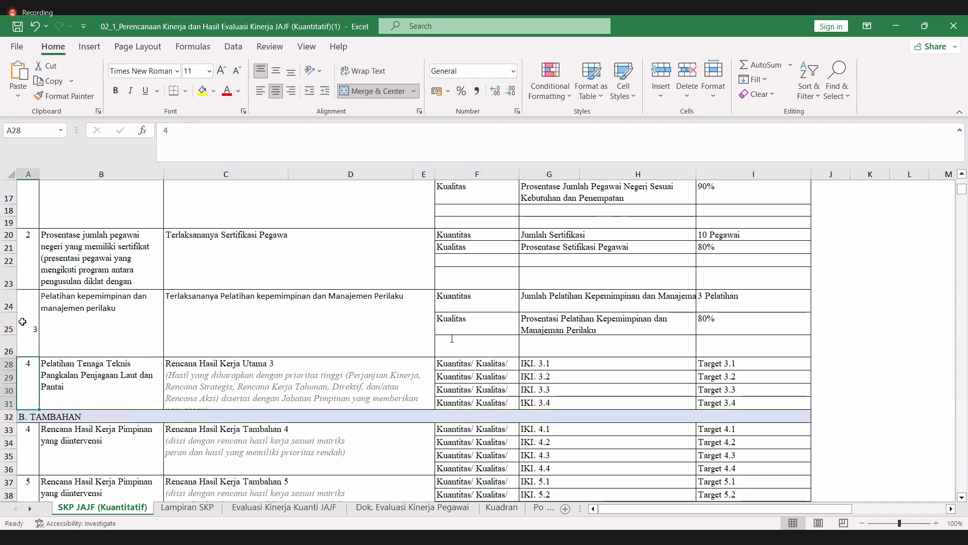
pyautogui.press('Right')
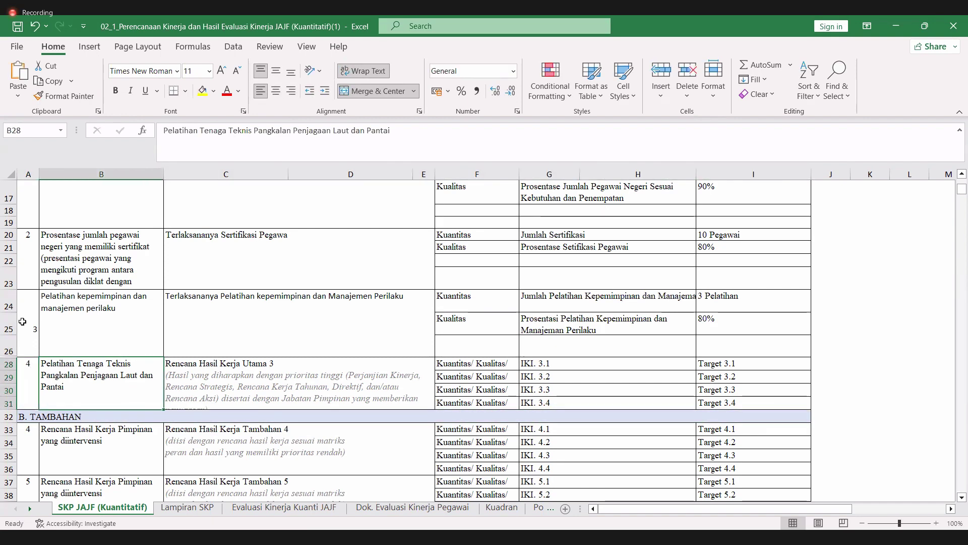
pyautogui.click(218, 375)
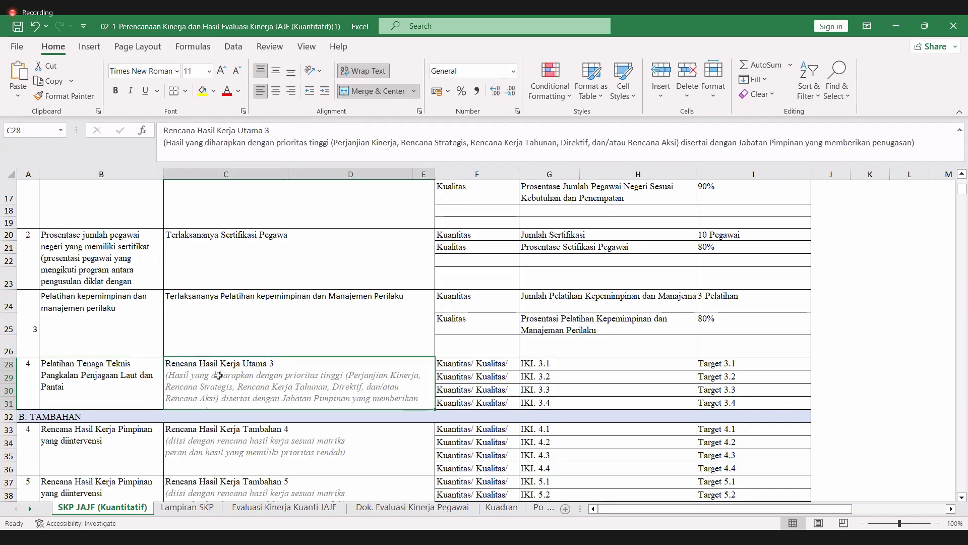
pyautogui.click(196, 295)
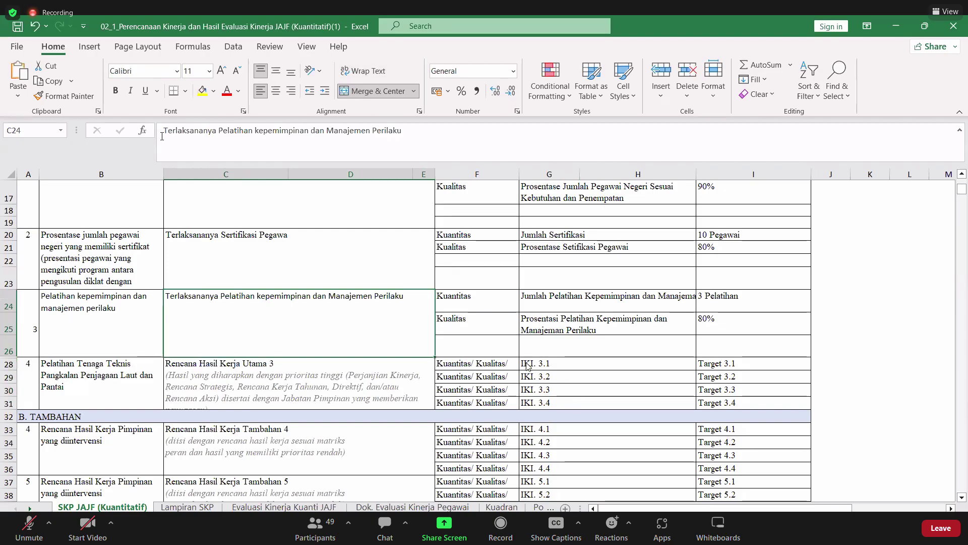
pyautogui.click(252, 127)
pyautogui.moveTo(252, 127); pyautogui.dragTo(252, 128)
pyautogui.hotkey('ctrl', 'c')
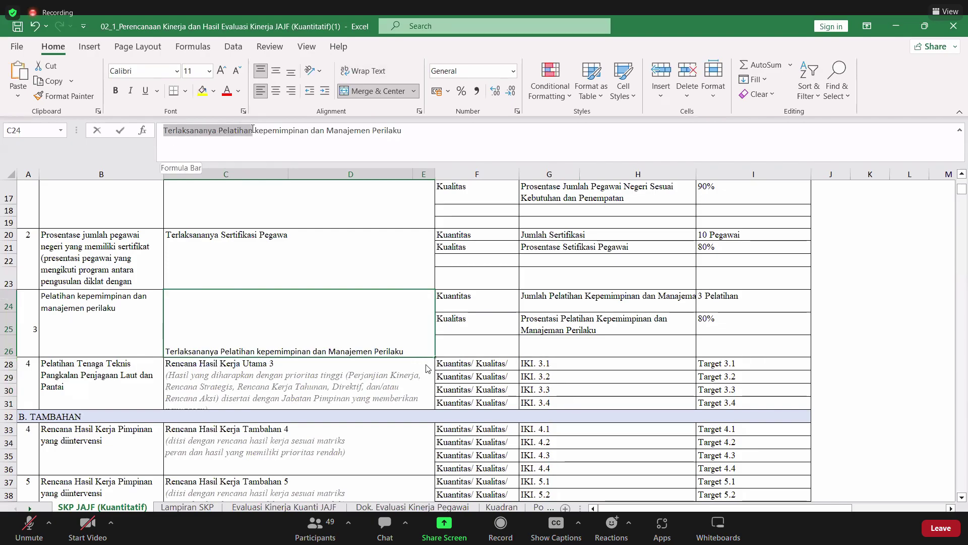
pyautogui.press('Return')
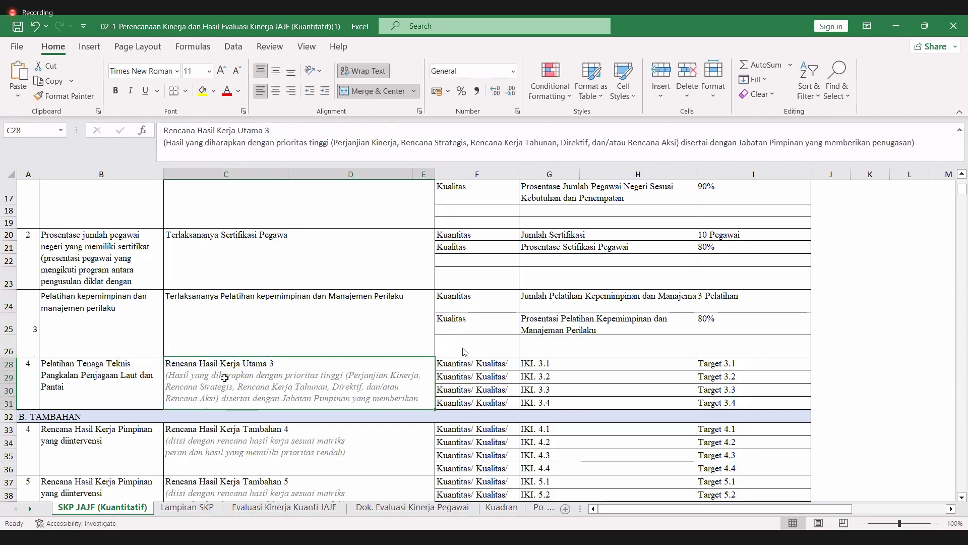
pyautogui.hotkey('ctrl', 'v')
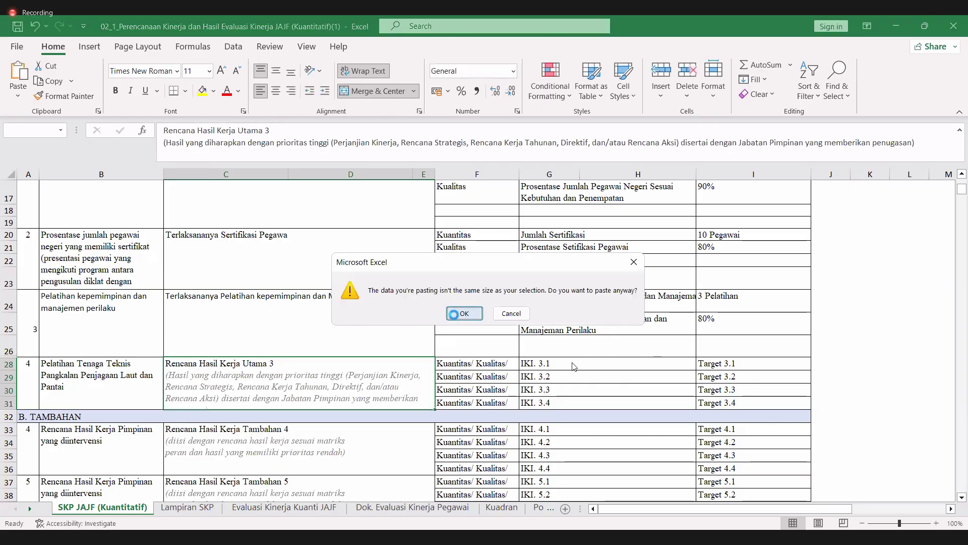
pyautogui.click(496, 314)
pyautogui.click(487, 313)
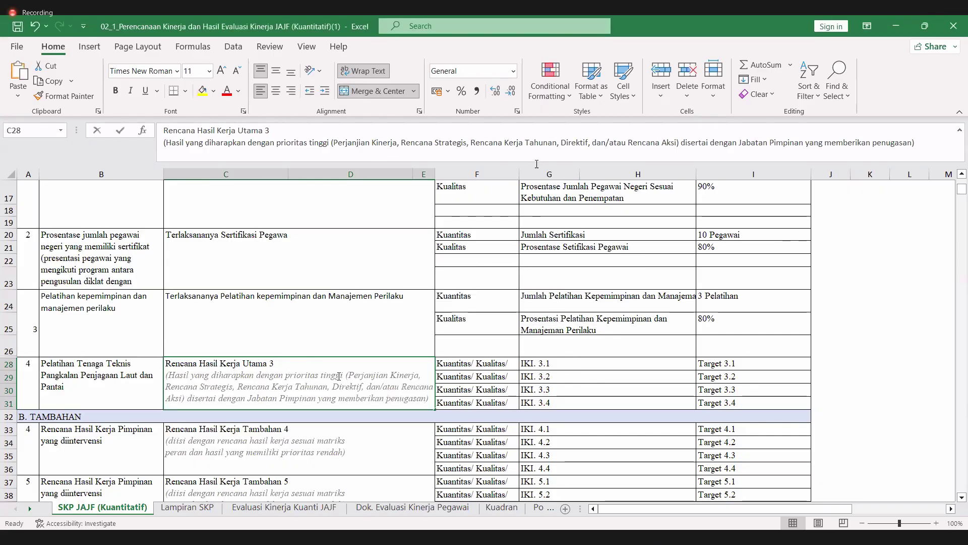
# - Change C28 to 'Terlaksananya Pelatihan Tenaga Teknis Pangkalan Penjagaan Laut dan Pantai'
pyautogui.moveTo(429, 397); pyautogui.dragTo(150, 354)
pyautogui.press('BackSpace')
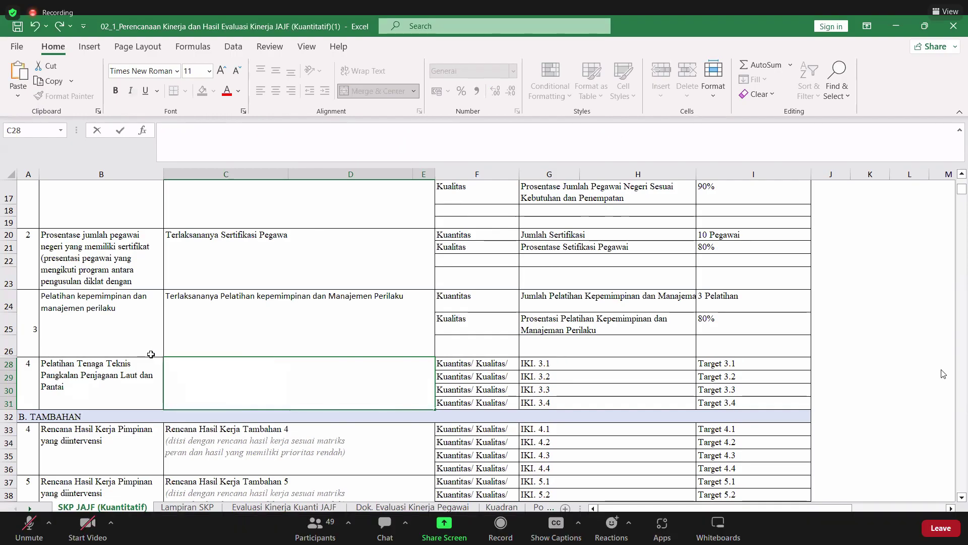
pyautogui.hotkey('ctrl', 'v')
pyautogui.write('T')
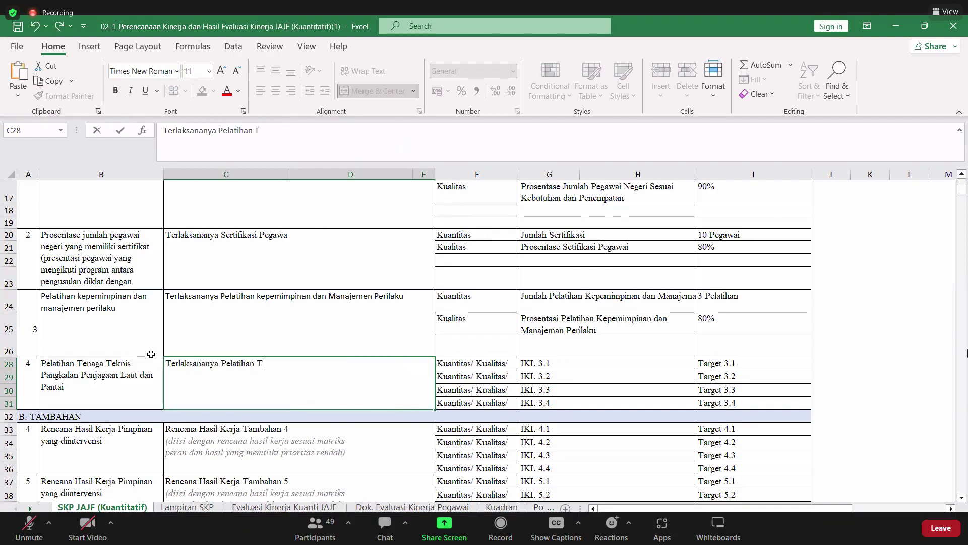
pyautogui.write('enaga T')
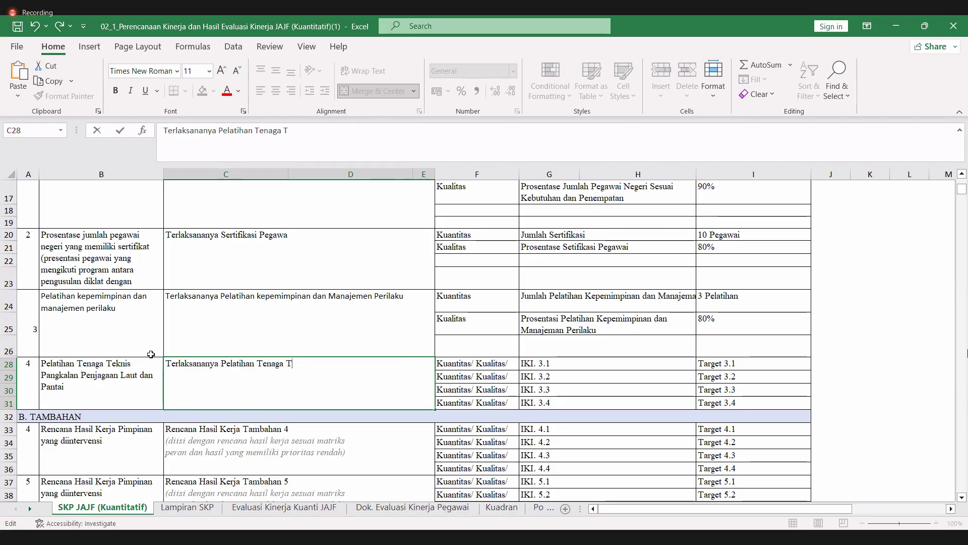
pyautogui.write('enknis')
pyautogui.click(128, 369)
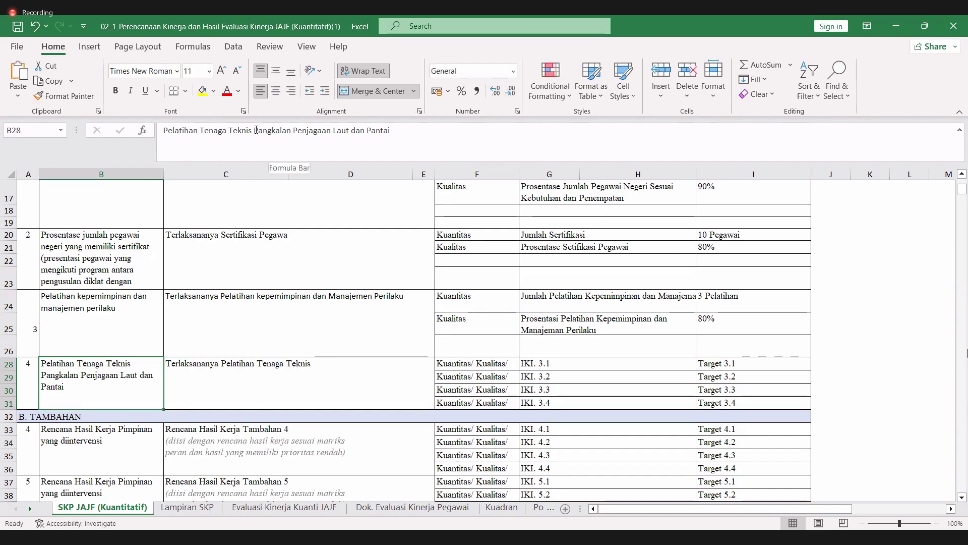
pyautogui.moveTo(254, 131); pyautogui.dragTo(432, 134)
pyautogui.hotkey('ctrl', 'c')
pyautogui.press('Tab')
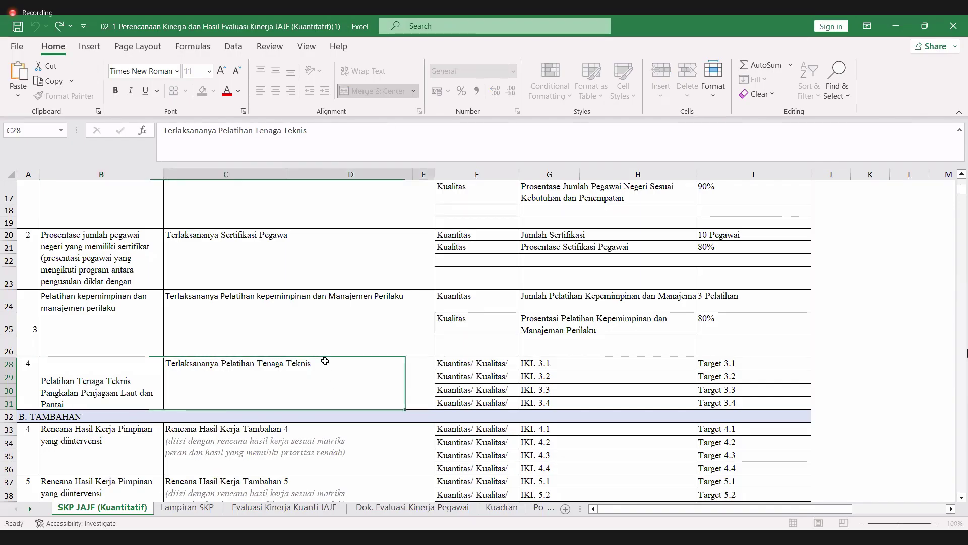
pyautogui.click(326, 131)
pyautogui.hotkey('ctrl', 'v')
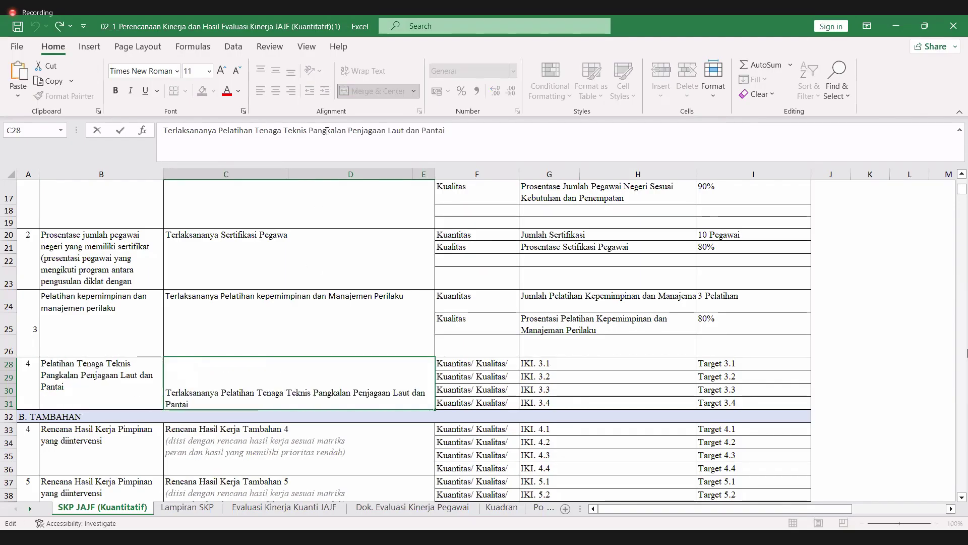
pyautogui.press('Return')
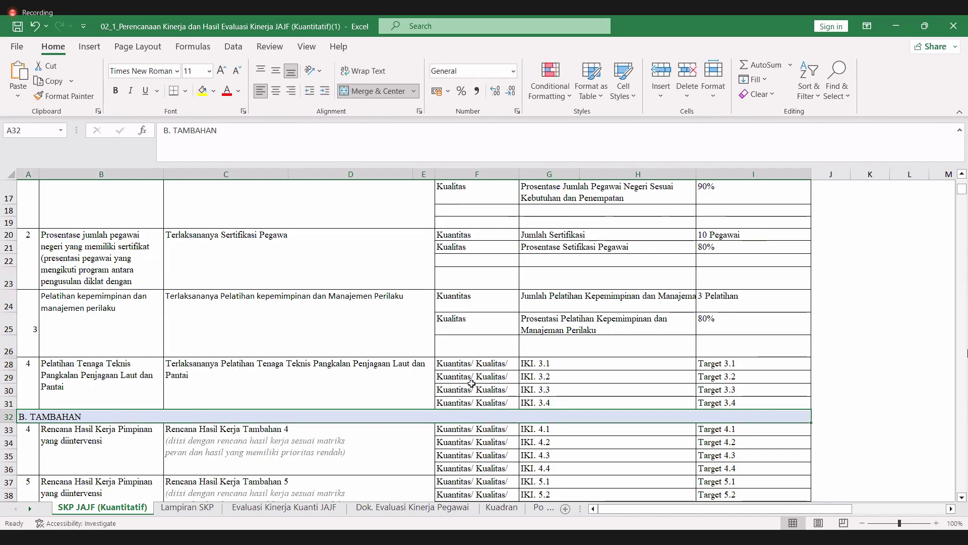
# - Set F28's aspect to Kuantitas and F29's to Kualitas
pyautogui.click(482, 367)
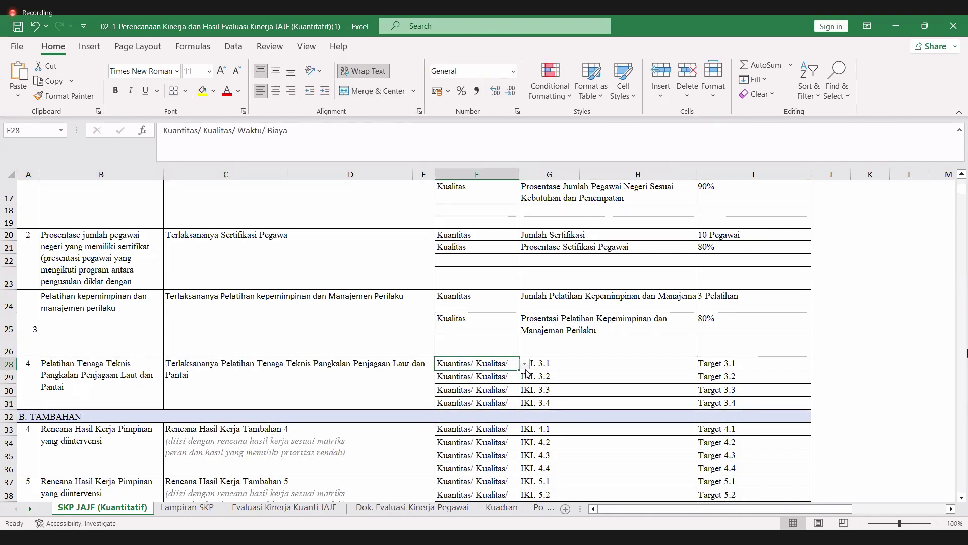
pyautogui.click(524, 364)
pyautogui.click(497, 376)
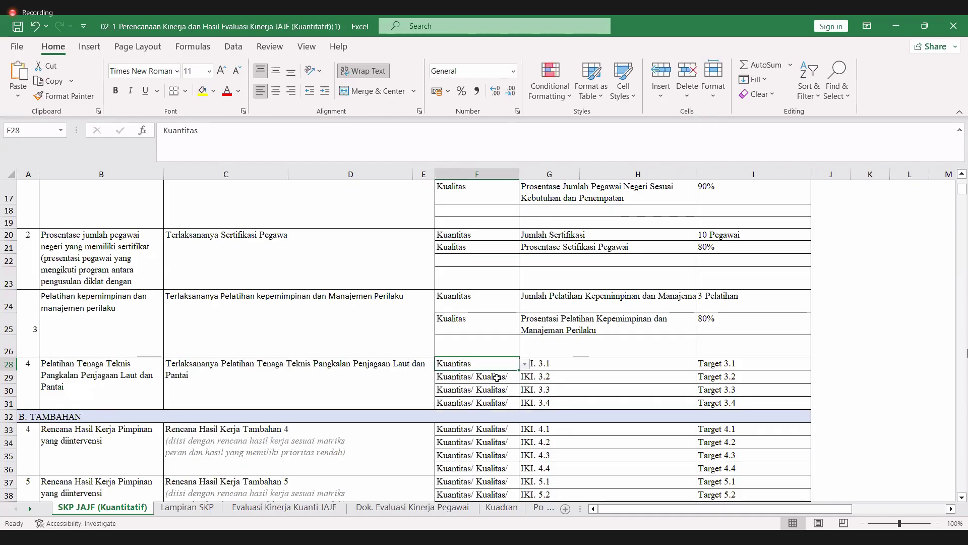
pyautogui.click(499, 378)
pyautogui.click(524, 378)
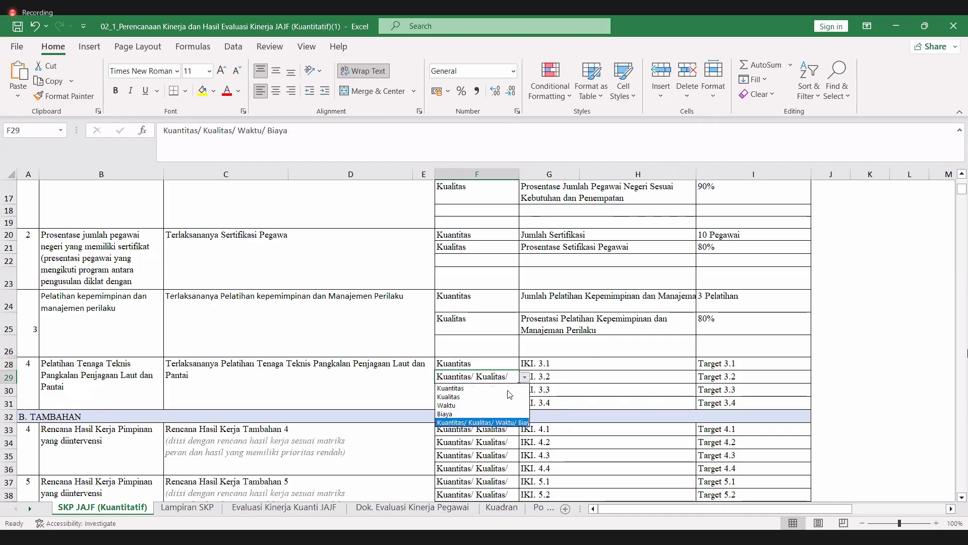
pyautogui.click(505, 397)
# - Clear the contents of F30:I31
pyautogui.click(484, 390)
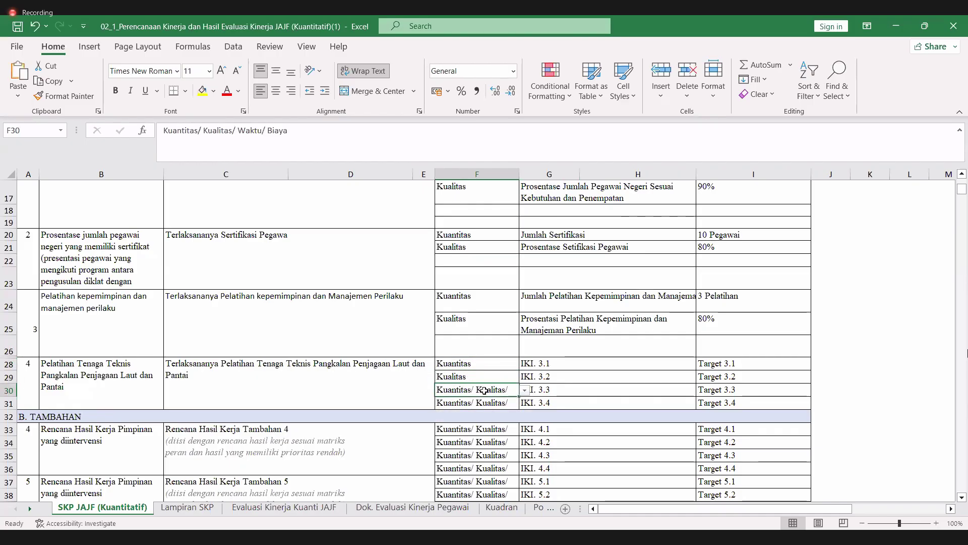
pyautogui.hotkey('shift', 'Right')
pyautogui.hotkey('shift', 'Right')
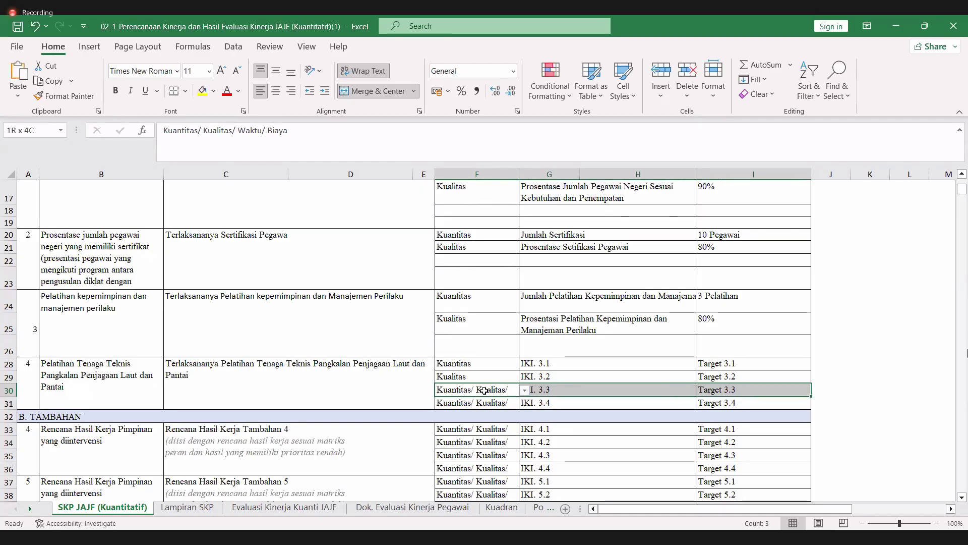
pyautogui.hotkey('shift', 'Down')
pyautogui.press('Delete')
pyautogui.press('Up')
pyautogui.press('Up')
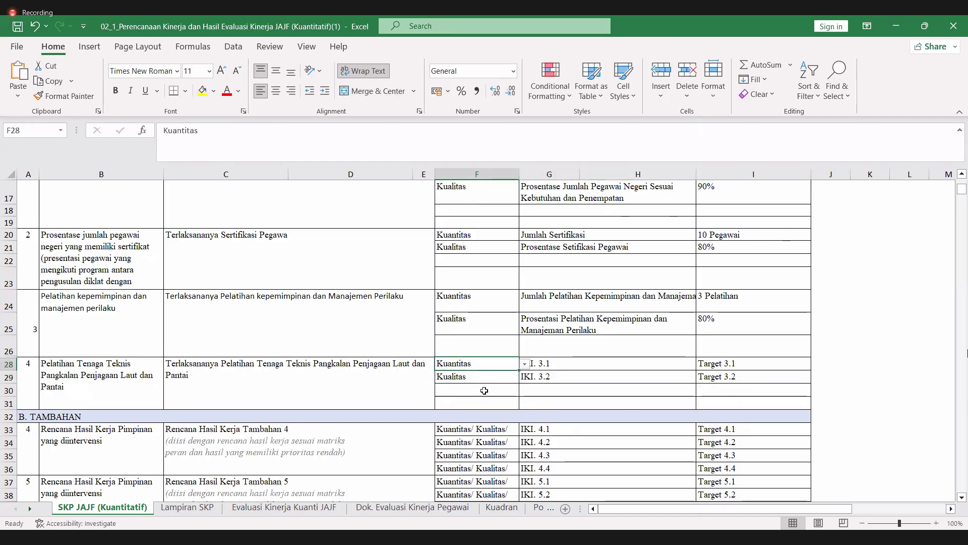
pyautogui.press('Right')
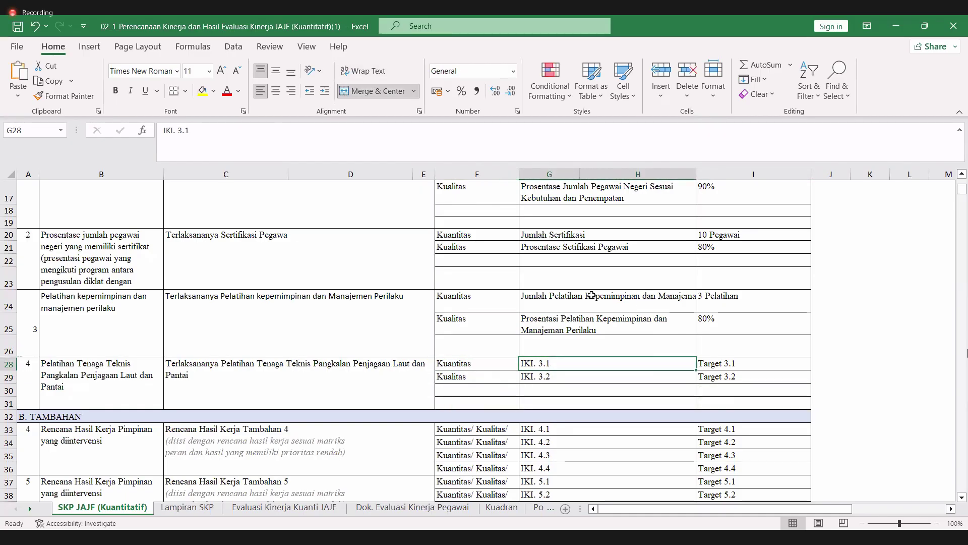
pyautogui.click(592, 296)
pyautogui.moveTo(228, 130); pyautogui.dragTo(163, 131)
pyautogui.hotkey('ctrl', 'v')
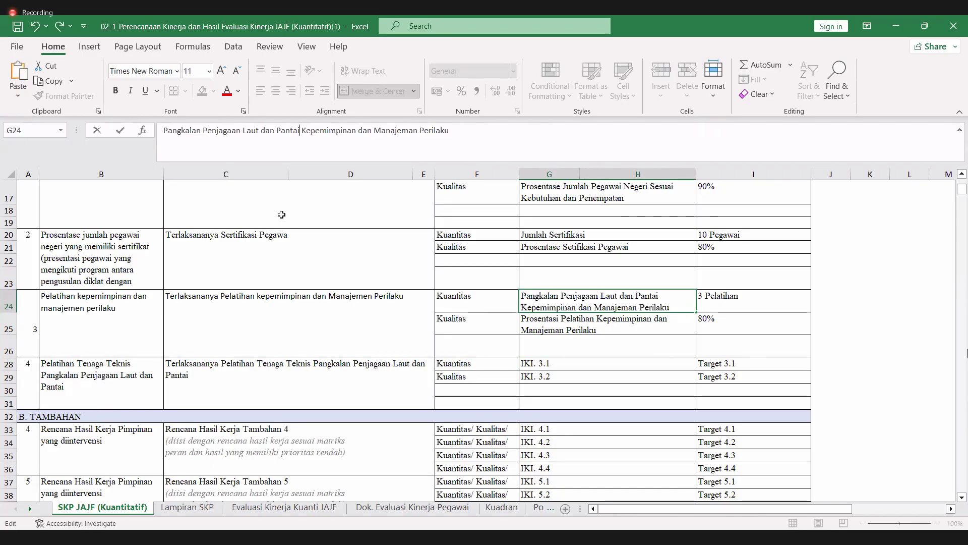
pyautogui.hotkey('shift', 'Home')
pyautogui.press('BackSpace')
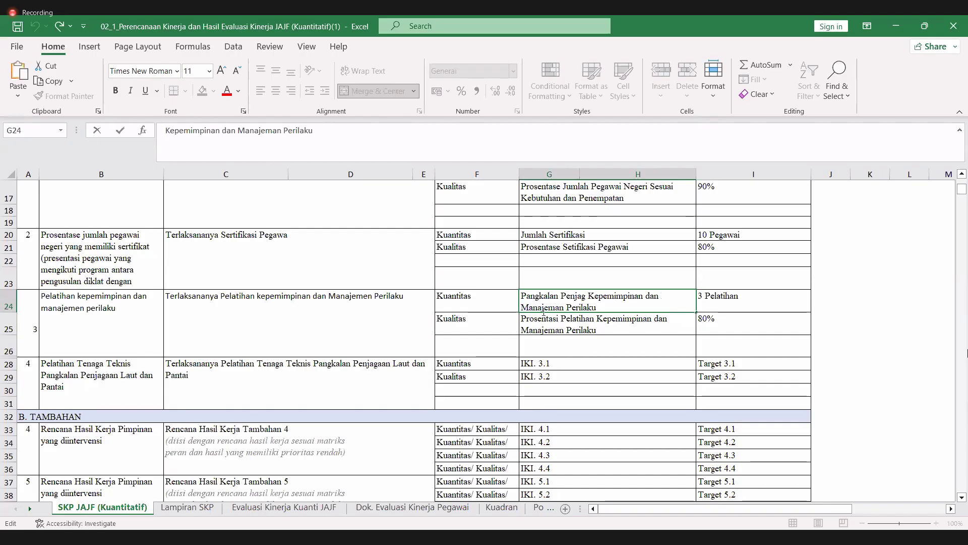
pyautogui.doubleClick(523, 297)
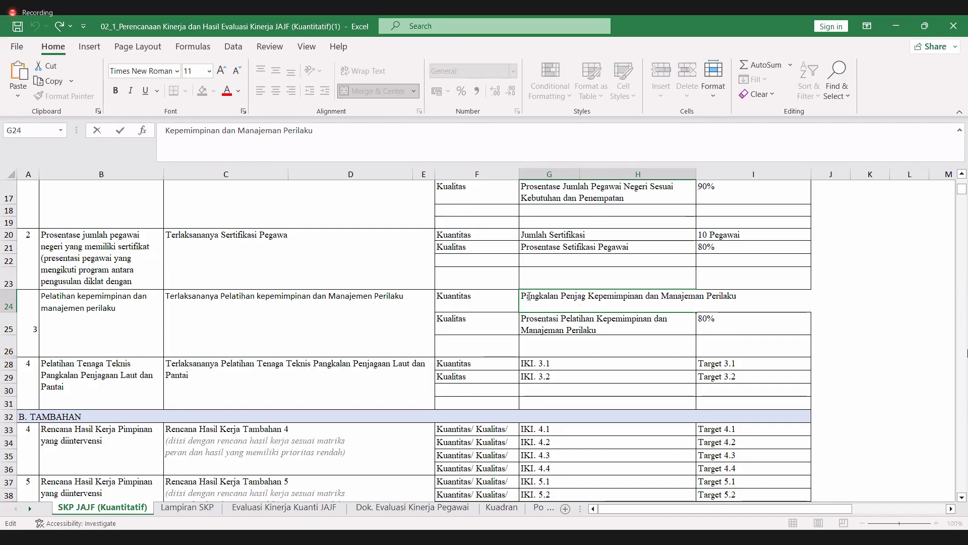
pyautogui.write('Pangkalan Penjagaan Laut dan Pantai')
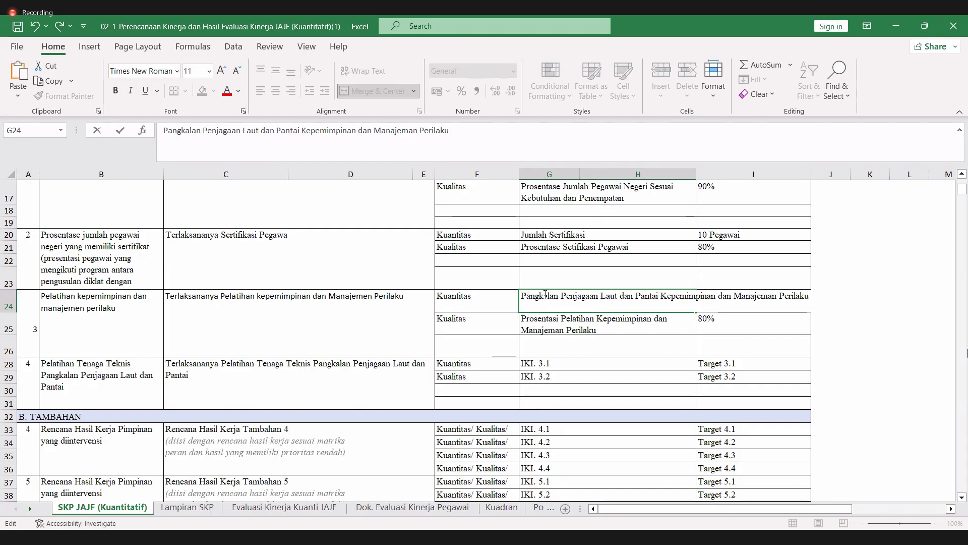
pyautogui.press('Return')
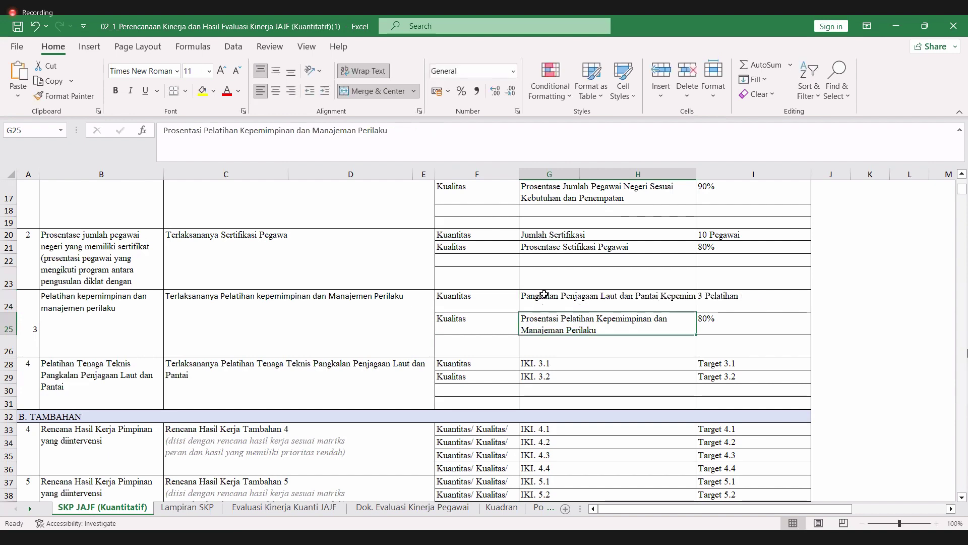
pyautogui.hotkey('ctrl', 'z')
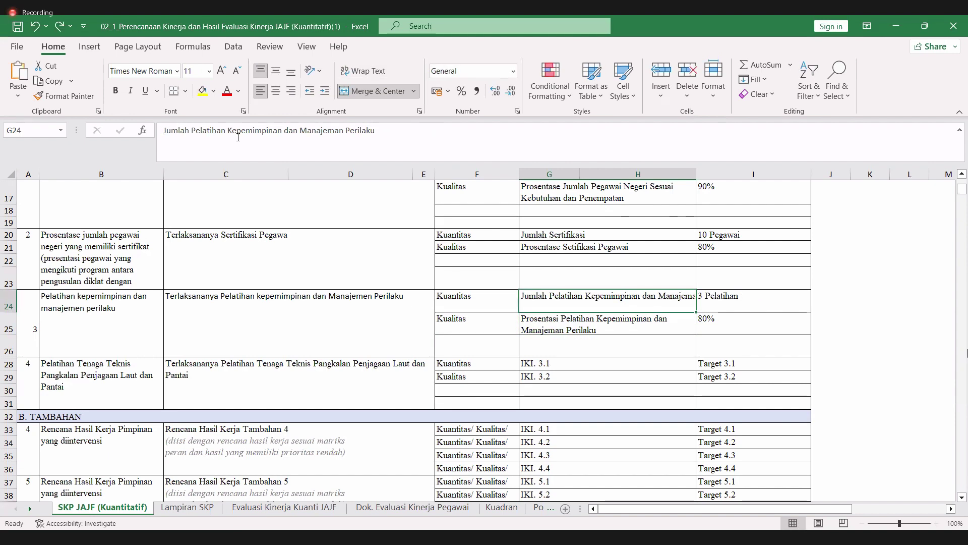
pyautogui.moveTo(163, 131); pyautogui.dragTo(226, 135)
pyautogui.hotkey('ctrl', 'c')
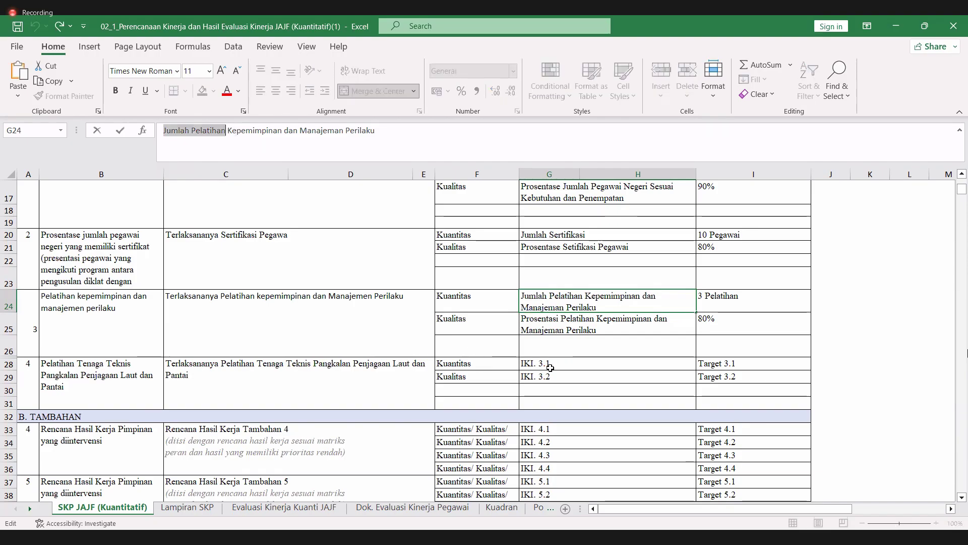
pyautogui.click(553, 364)
pyautogui.hotkey('ctrl', 'v')
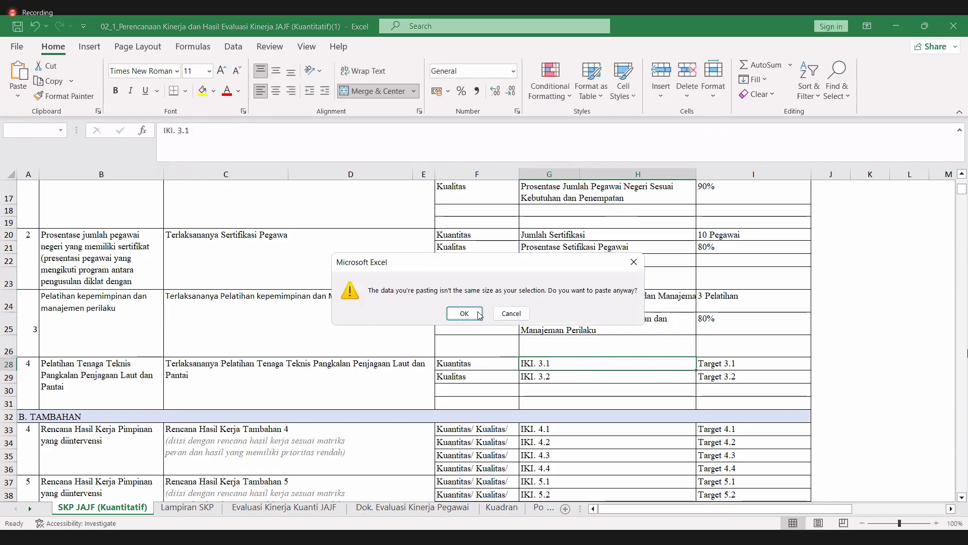
pyautogui.click(464, 313)
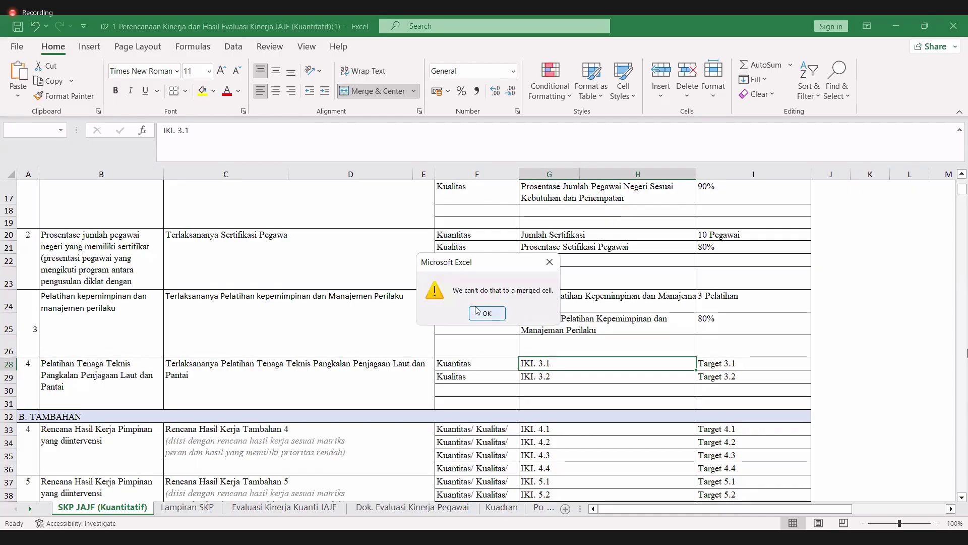
pyautogui.click(477, 313)
pyautogui.click(277, 133)
pyautogui.hotkey('ctrl', 'a')
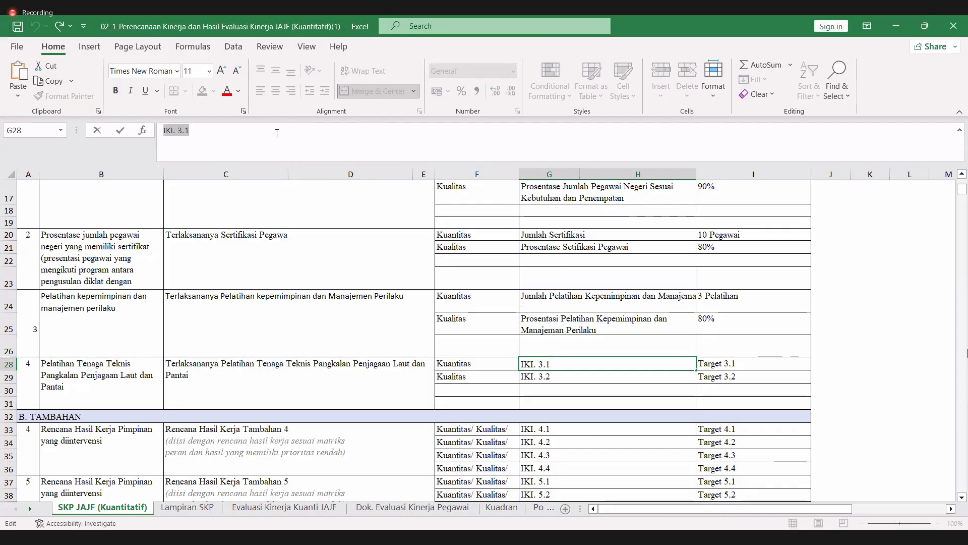
# - Replace G28's IKI. 3.1 with 'Jumlah Pelatihan Tenaga Teknis Pangkalan Penjagaan Laut dan Pantai'
pyautogui.hotkey('ctrl', 'v')
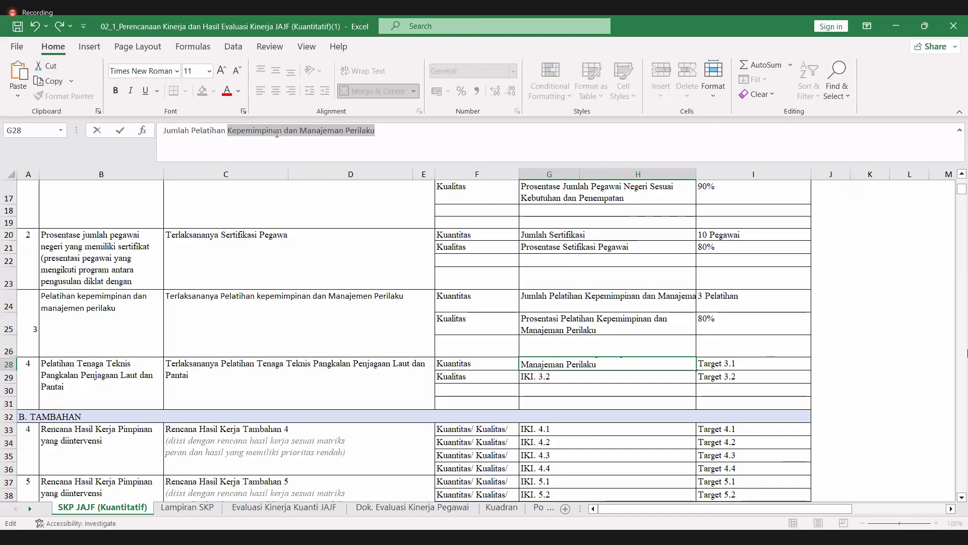
pyautogui.write('Tenaga')
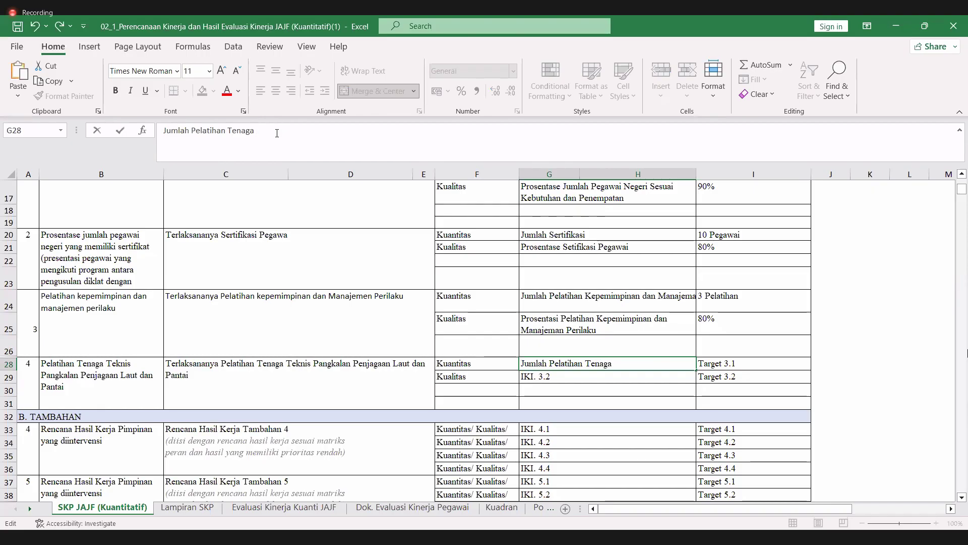
pyautogui.press('Return')
pyautogui.click(231, 378)
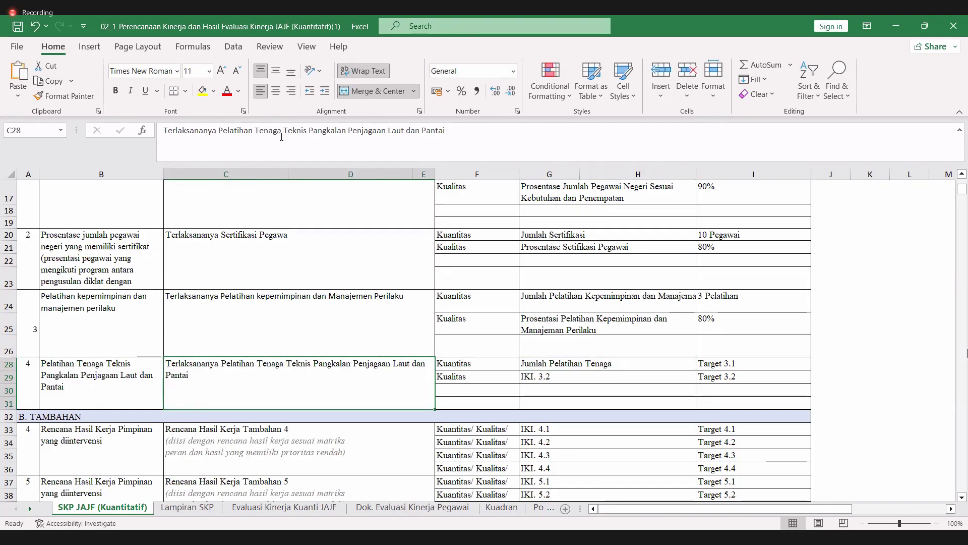
pyautogui.hotkey('alt', 'h')
pyautogui.press('a')
pyautogui.press('b')
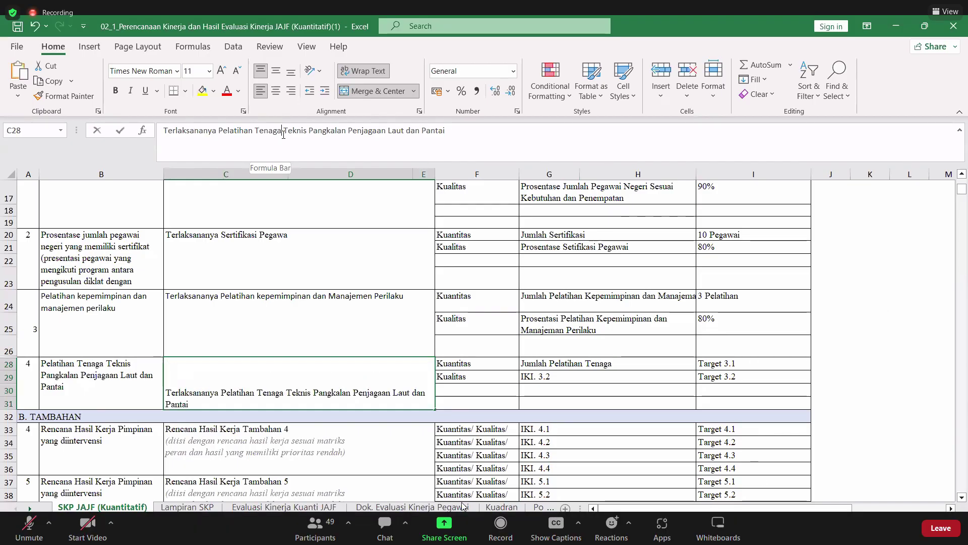
pyautogui.click(283, 134)
pyautogui.moveTo(283, 134); pyautogui.dragTo(446, 133)
pyautogui.hotkey('ctrl', 'c')
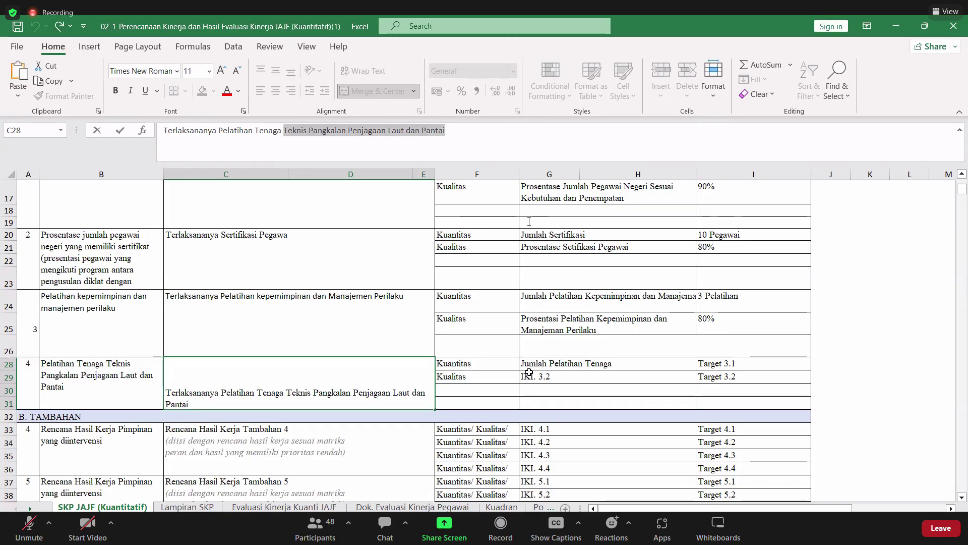
pyautogui.click(535, 364)
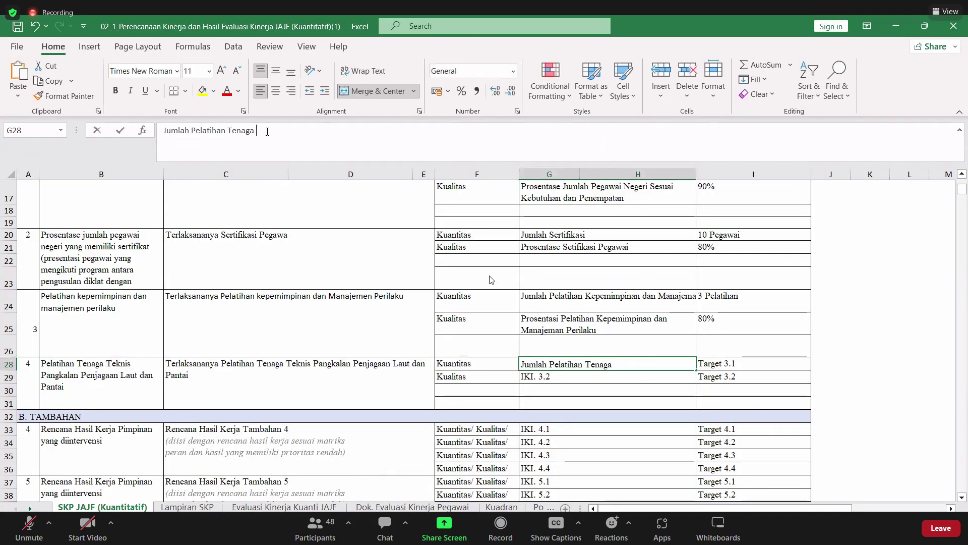
pyautogui.hotkey('ctrl', 'v')
pyautogui.press('Return')
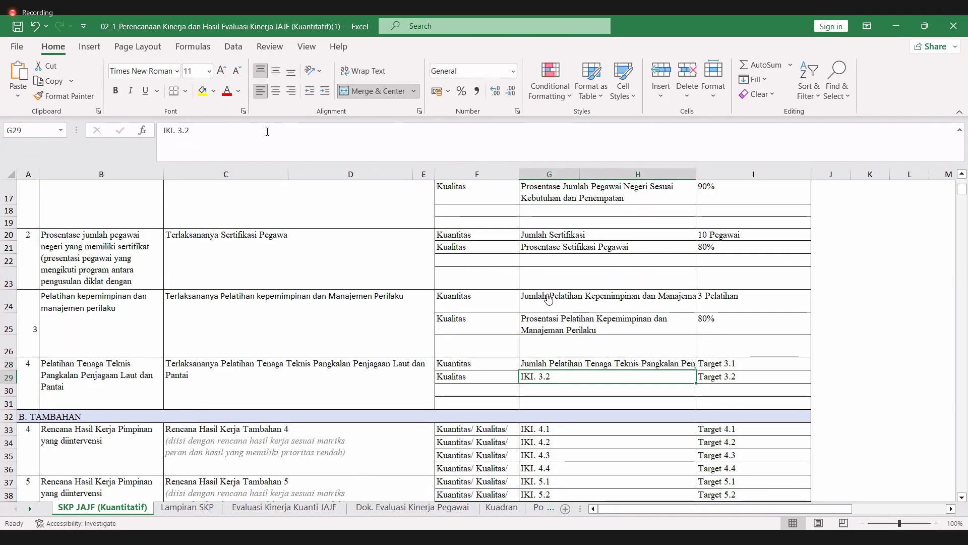
# - Correct 'Prosentasi' to 'Prosentase' in G25's indicator
pyautogui.click(555, 324)
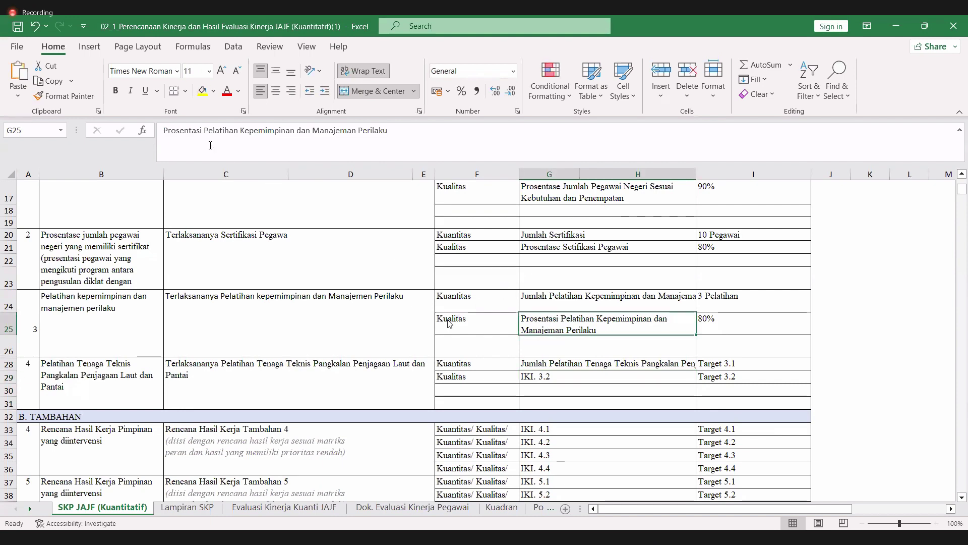
pyautogui.click(204, 131)
pyautogui.press('BackSpace')
pyautogui.press('BackSpace')
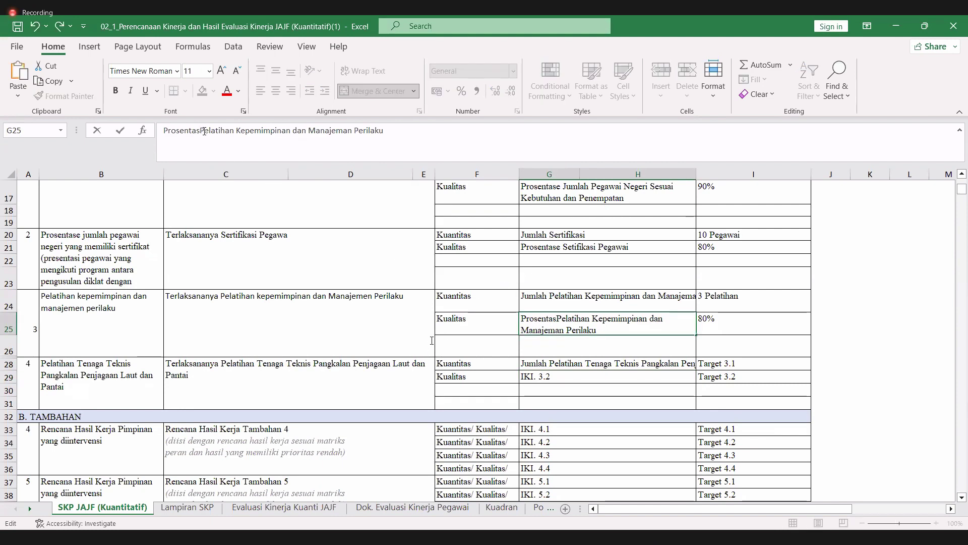
pyautogui.write('e')
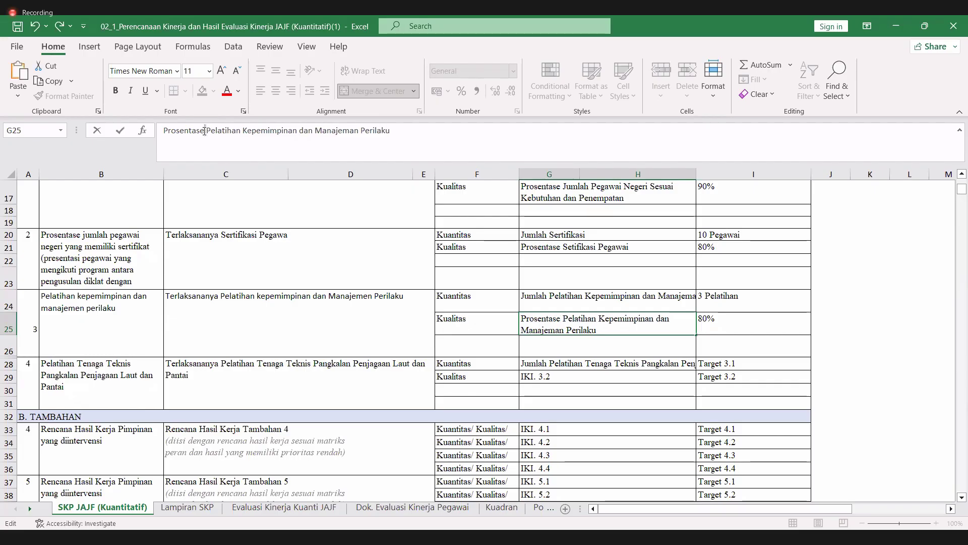
pyautogui.hotkey('shift', 'Left')
pyautogui.hotkey('shift', 'Left')
pyautogui.hotkey('shift', 'Left')
pyautogui.hotkey('shift', 'Left')
pyautogui.hotkey('shift', 'Left')
pyautogui.hotkey('shift', 'Left')
pyautogui.hotkey('shift', 'Left')
pyautogui.hotkey('shift', 'Left')
pyautogui.hotkey('shift', 'Left')
pyautogui.hotkey('shift', 'Left')
pyautogui.hotkey('shift', 'Left')
pyautogui.hotkey('ctrl', 'c')
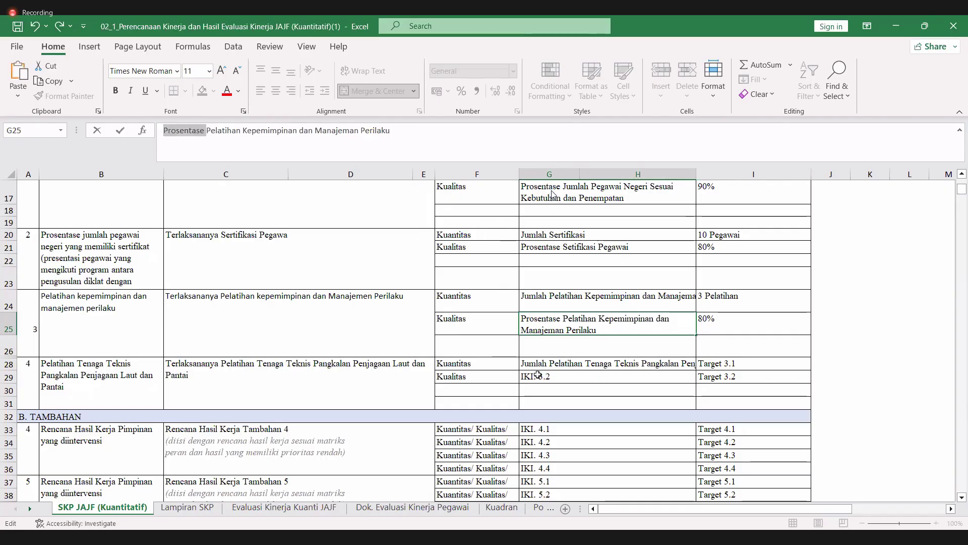
pyautogui.click(536, 377)
# - Replace G29's IKI. 3.2 with 'Prosentase Pelatihan Tenaga Teknis Pangkalan Penjagaan Laut dan Pantai'
pyautogui.click(191, 145)
pyautogui.hotkey('ctrl', 'a')
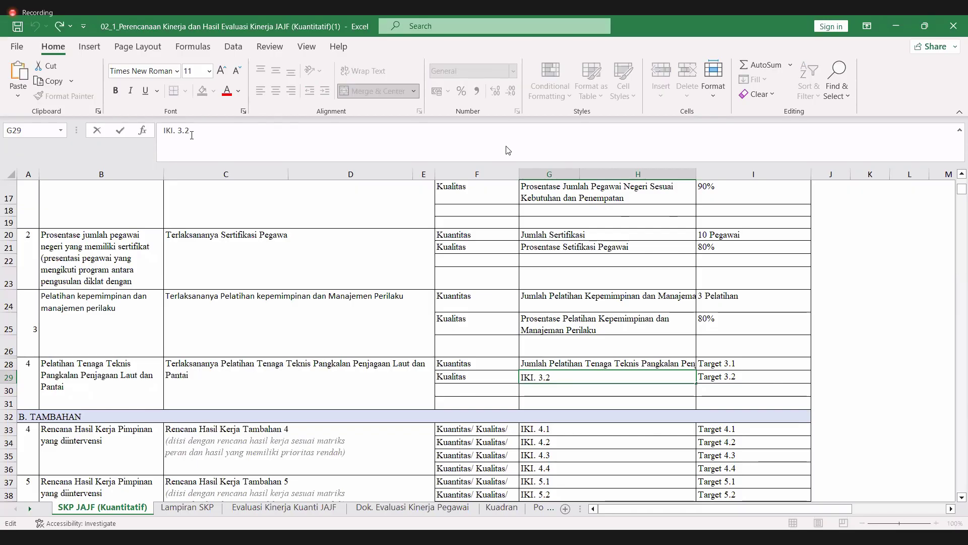
pyautogui.hotkey('ctrl', 'v')
pyautogui.click(298, 367)
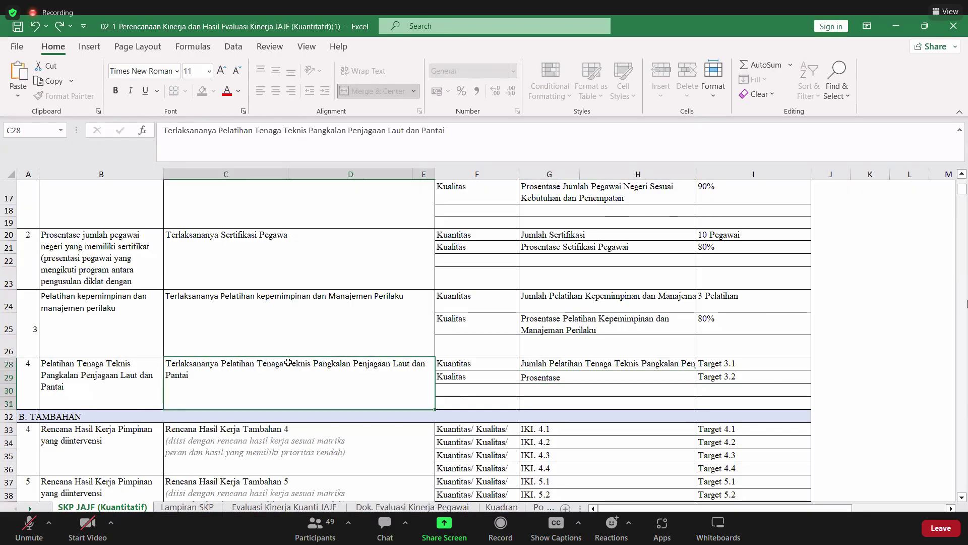
pyautogui.click(463, 132)
pyautogui.moveTo(361, 130); pyautogui.dragTo(206, 130)
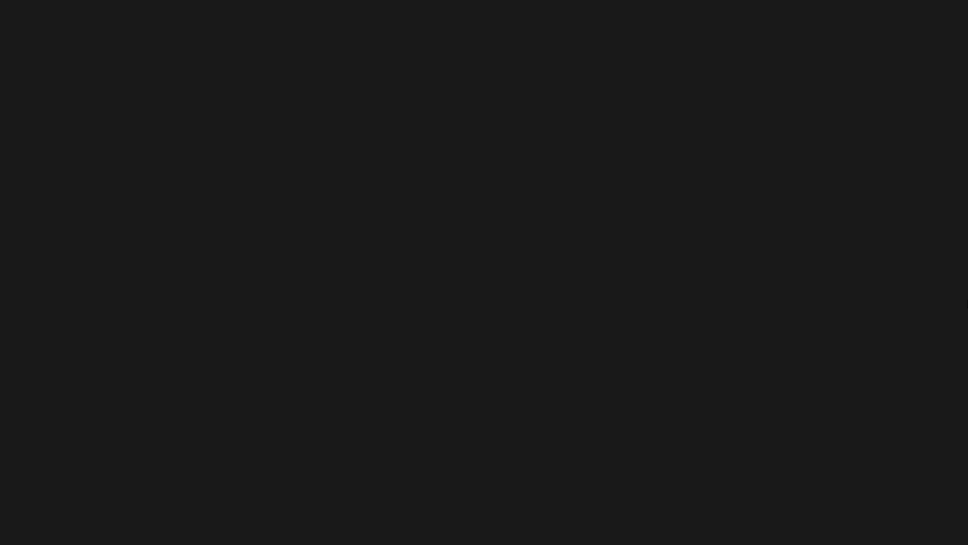
pyautogui.click(217, 131)
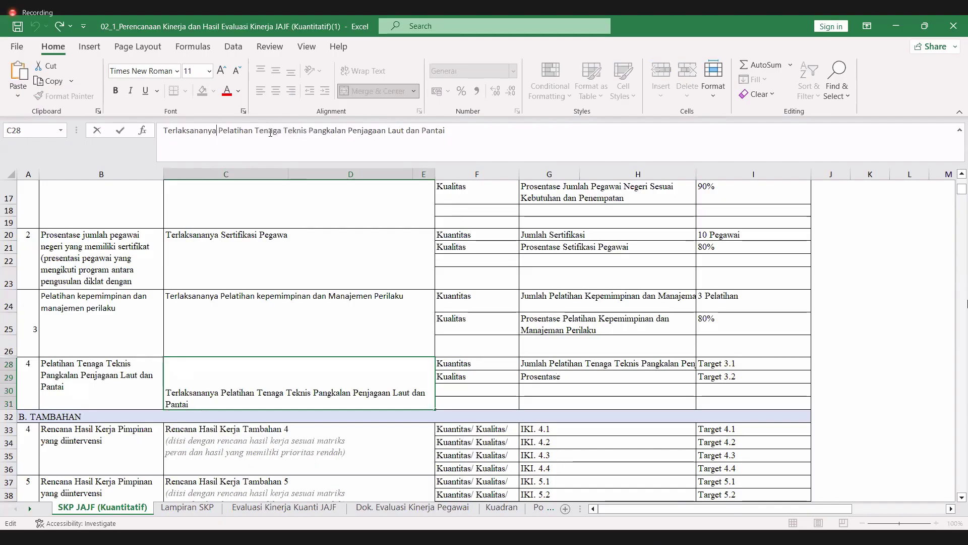
pyautogui.moveTo(218, 130); pyautogui.dragTo(481, 131)
pyautogui.hotkey('ctrl', 'c')
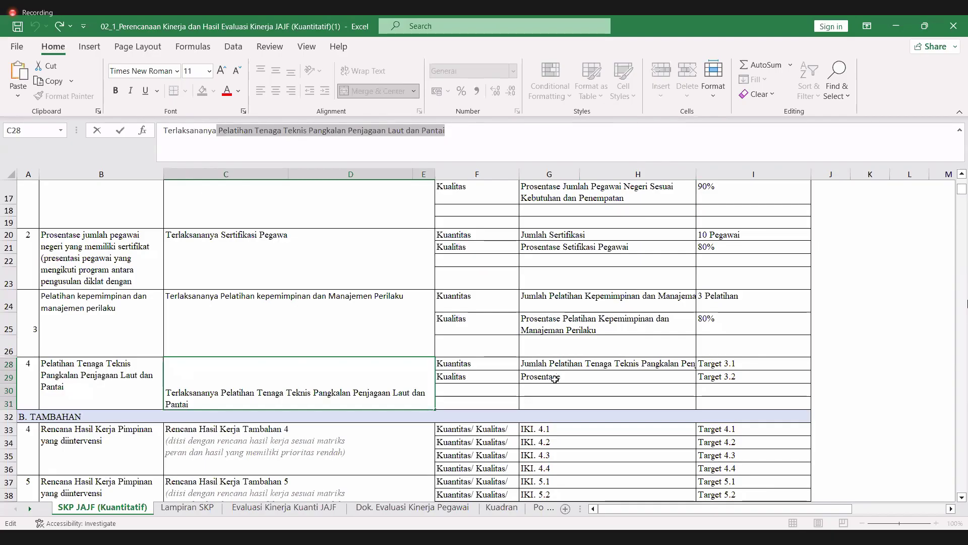
pyautogui.click(555, 377)
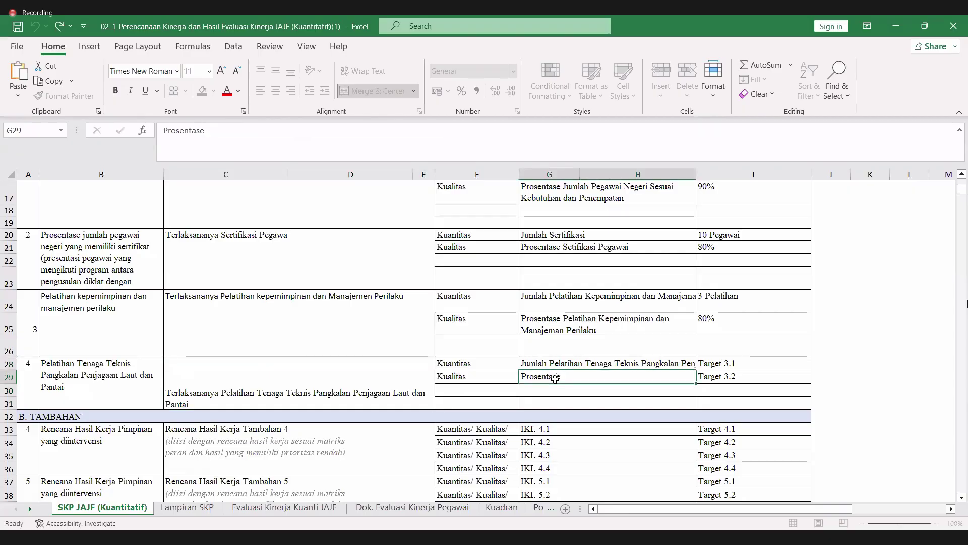
pyautogui.click(250, 131)
pyautogui.hotkey('ctrl', 'v')
pyautogui.press('Return')
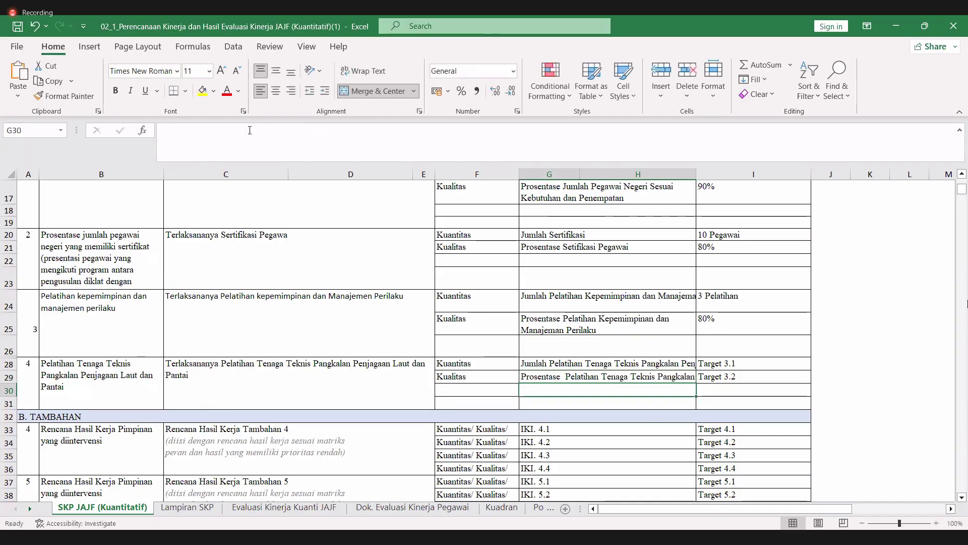
pyautogui.press('Up')
pyautogui.press('Right')
pyautogui.press('Up')
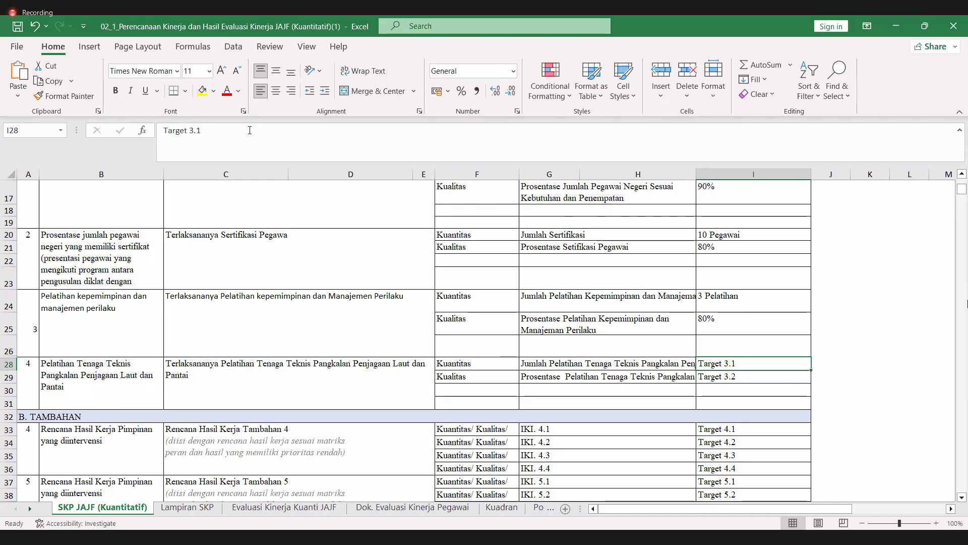
# - Wrap the G28 and G29 indicator texts and make rows 28 and 29 taller
pyautogui.click(540, 364)
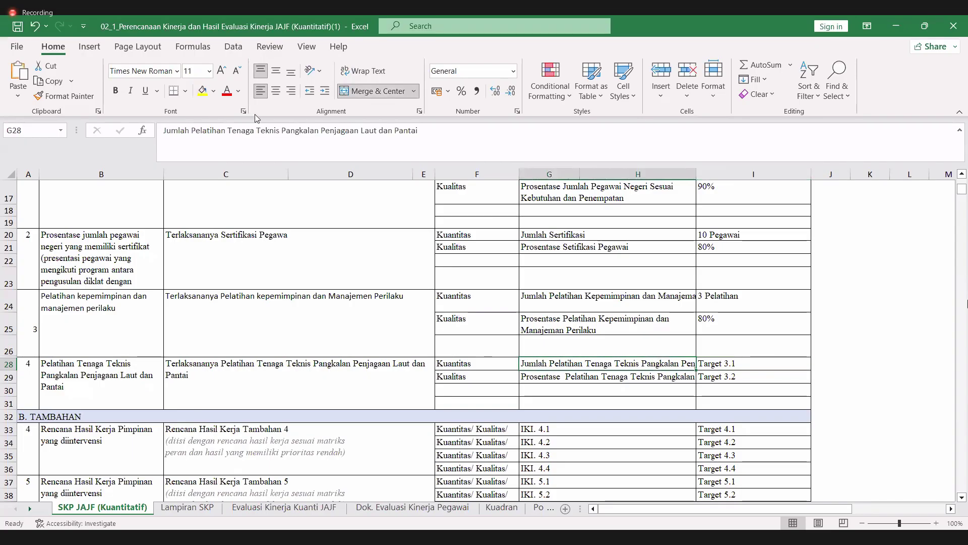
pyautogui.click(364, 71)
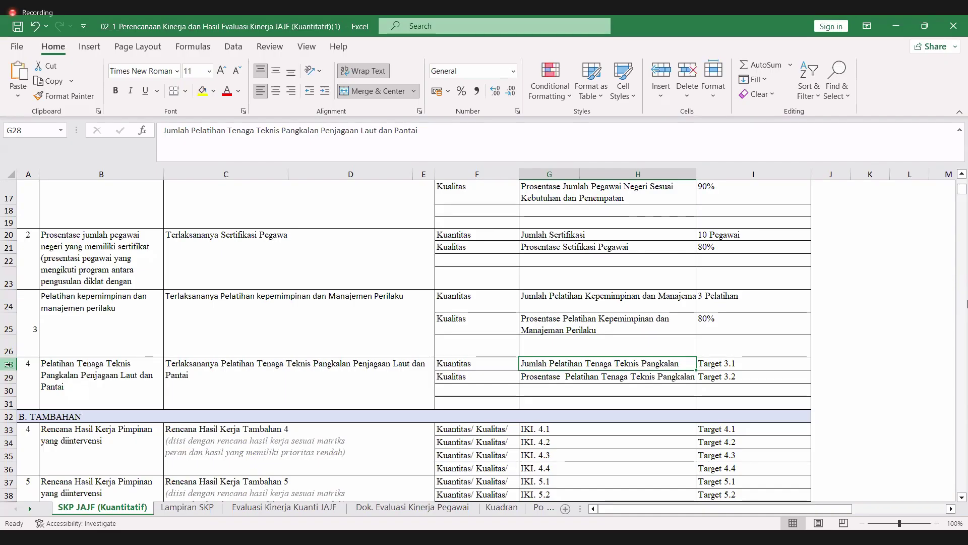
pyautogui.moveTo(11, 370); pyautogui.dragTo(10, 388)
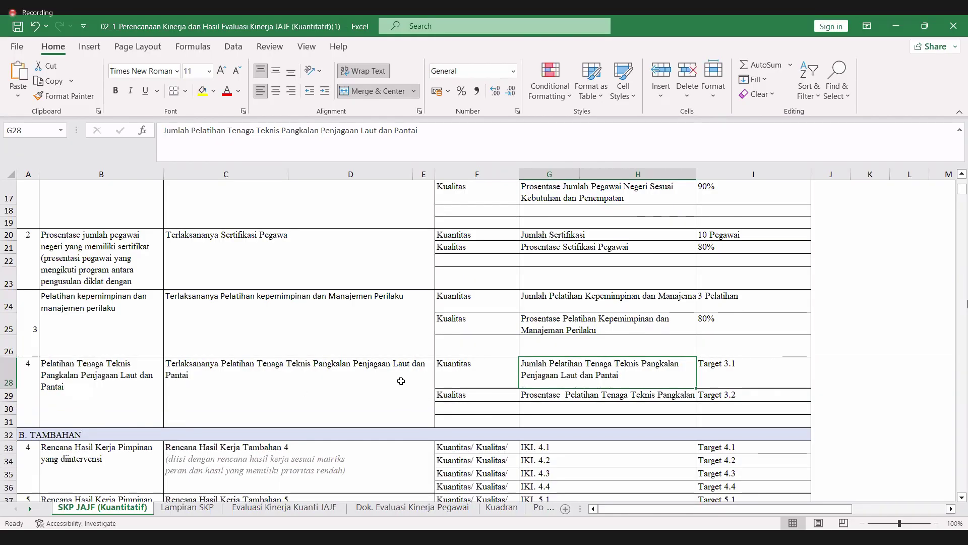
pyautogui.click(6, 396)
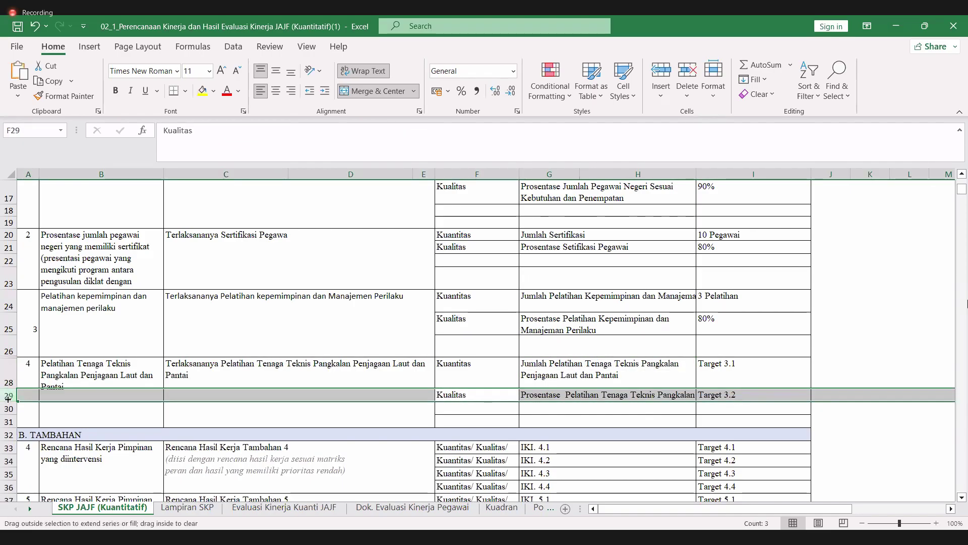
pyautogui.click(615, 392)
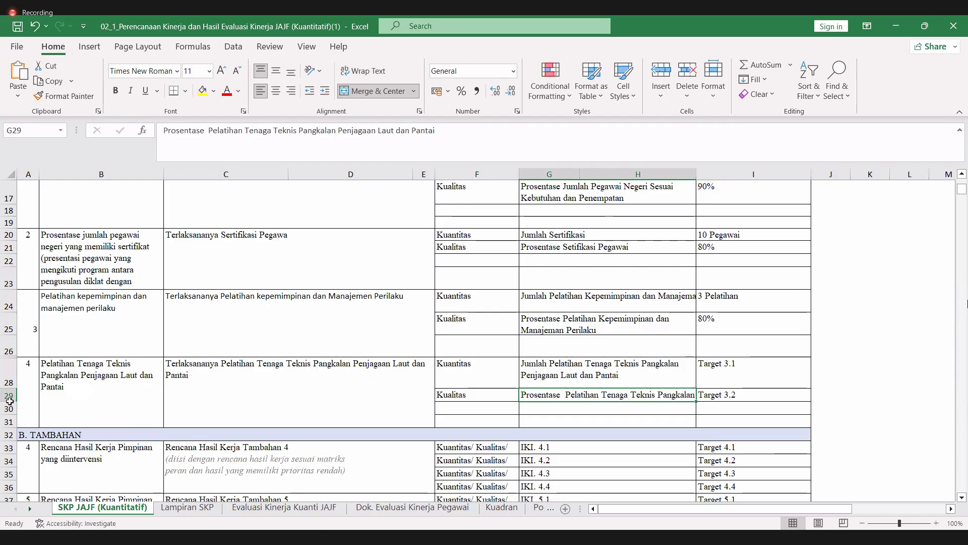
pyautogui.moveTo(10, 401); pyautogui.dragTo(9, 414)
pyautogui.press('F2')
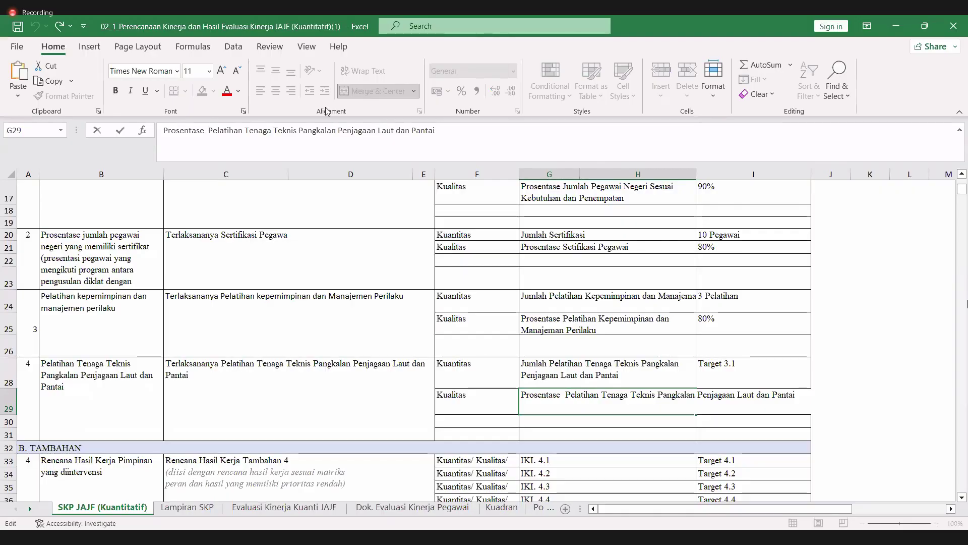
pyautogui.press('Escape')
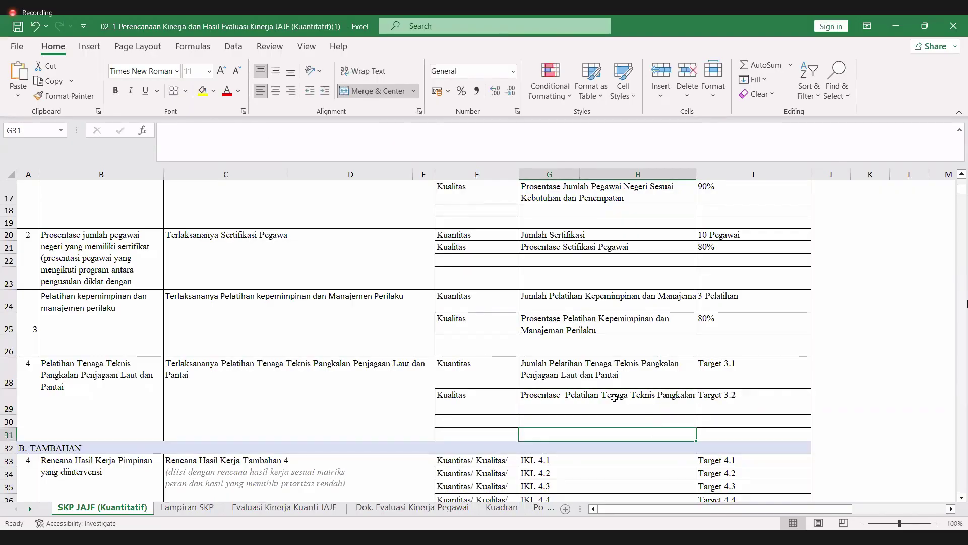
pyautogui.click(363, 71)
# - Overwrite I28's Target 3.1 with '4 Pelatihan'
pyautogui.click(727, 375)
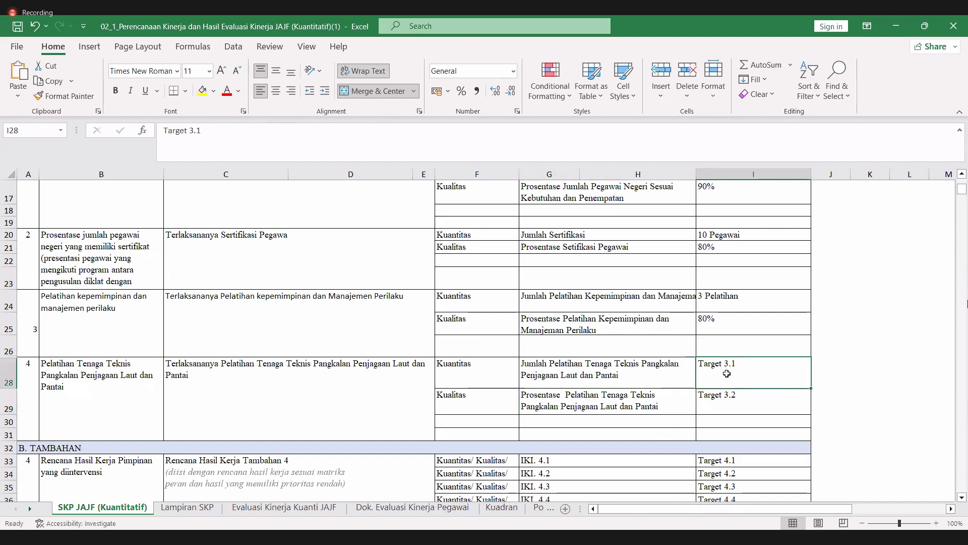
pyautogui.doubleClick(728, 374)
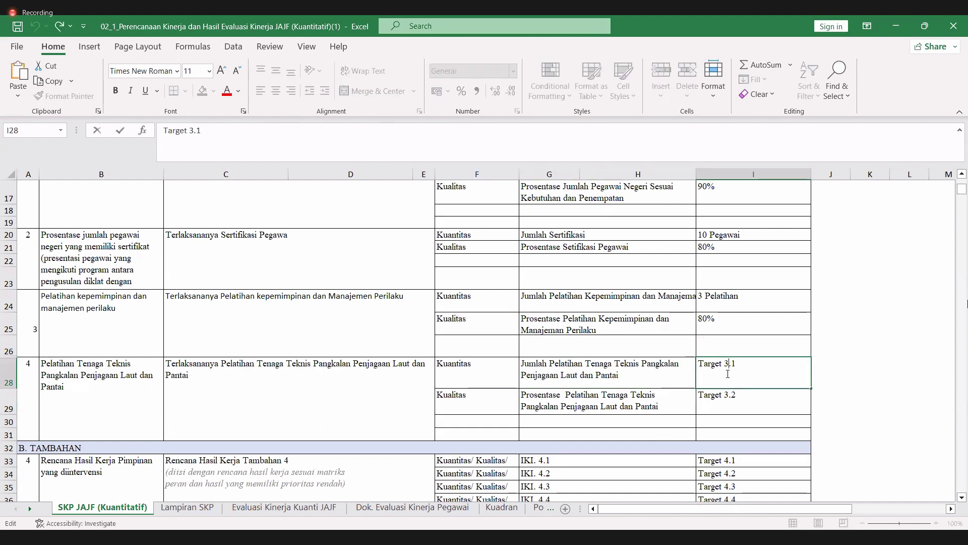
pyautogui.tripleClick(728, 373)
pyautogui.write('4 Pel')
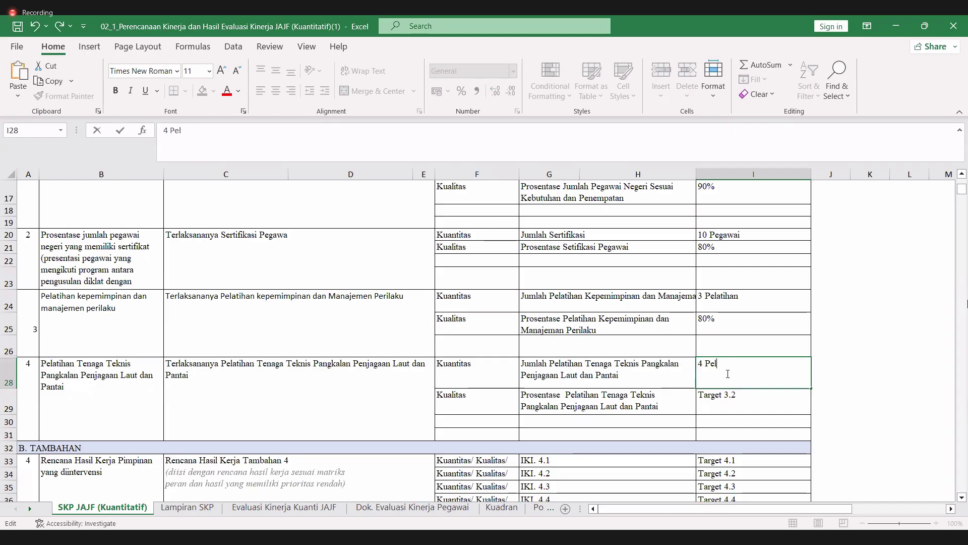
pyautogui.write('atihan')
pyautogui.press('Tab')
pyautogui.click(727, 408)
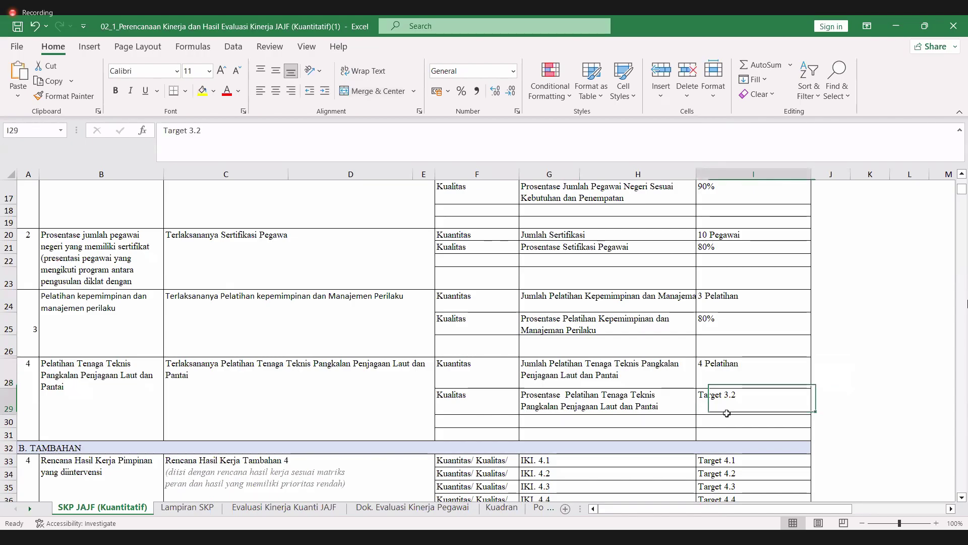
pyautogui.write('80')
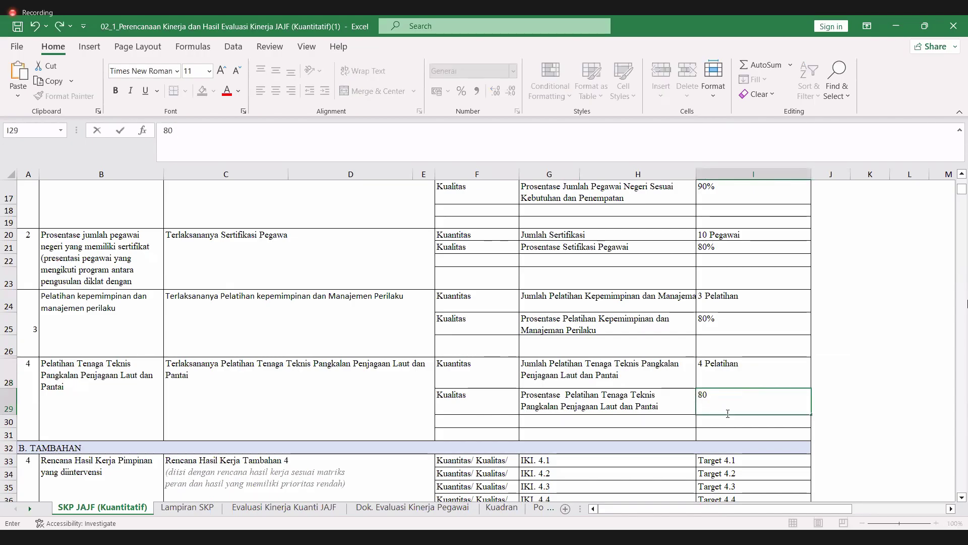
pyautogui.press('Return')
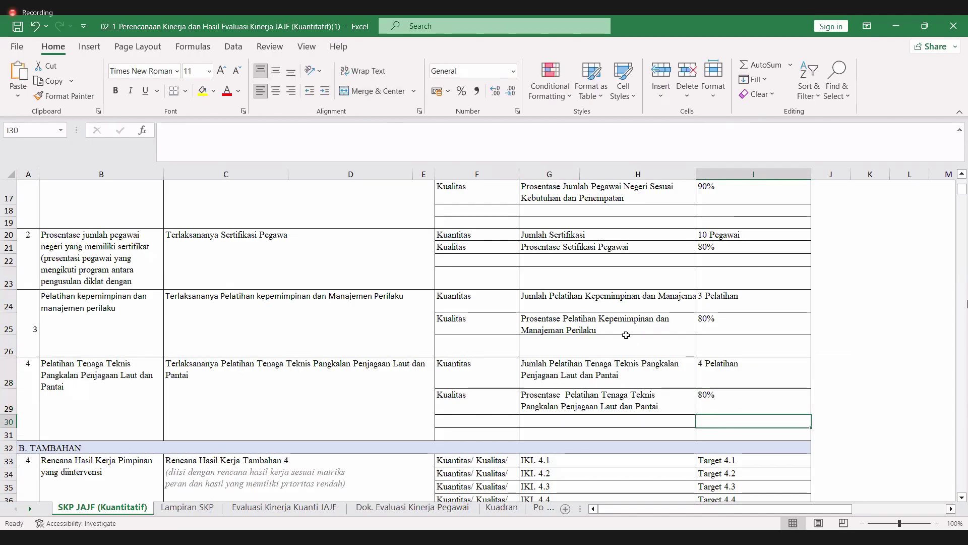
pyautogui.scroll(1, 626, 335)
pyautogui.scroll(3, 626, 335)
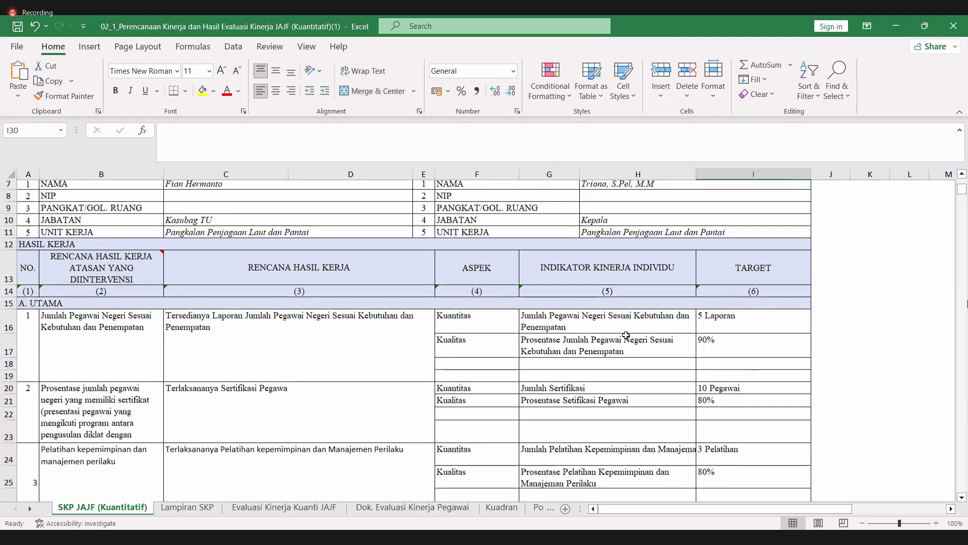
pyautogui.scroll(-1, 626, 335)
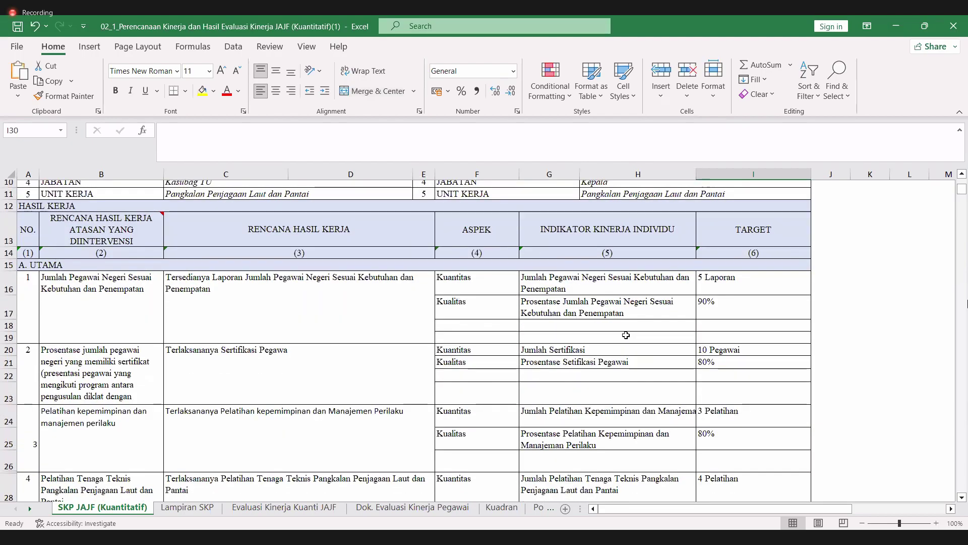
pyautogui.scroll(-1, 625, 335)
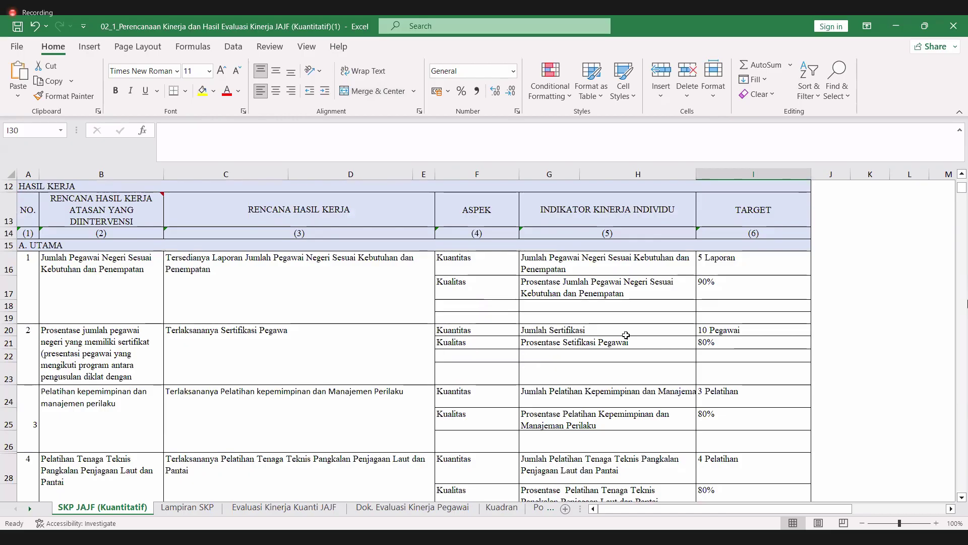
pyautogui.scroll(-1, 375, 337)
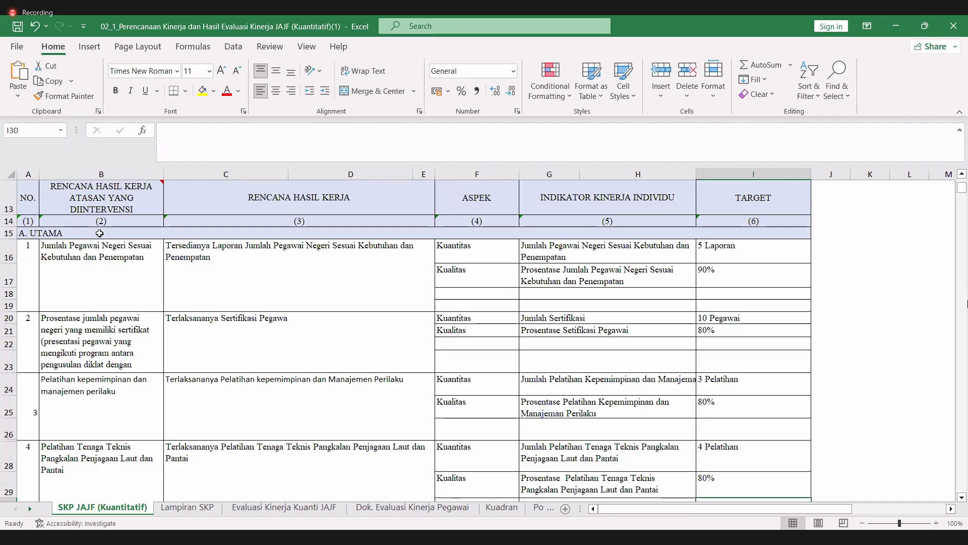
pyautogui.scroll(-1, 587, 276)
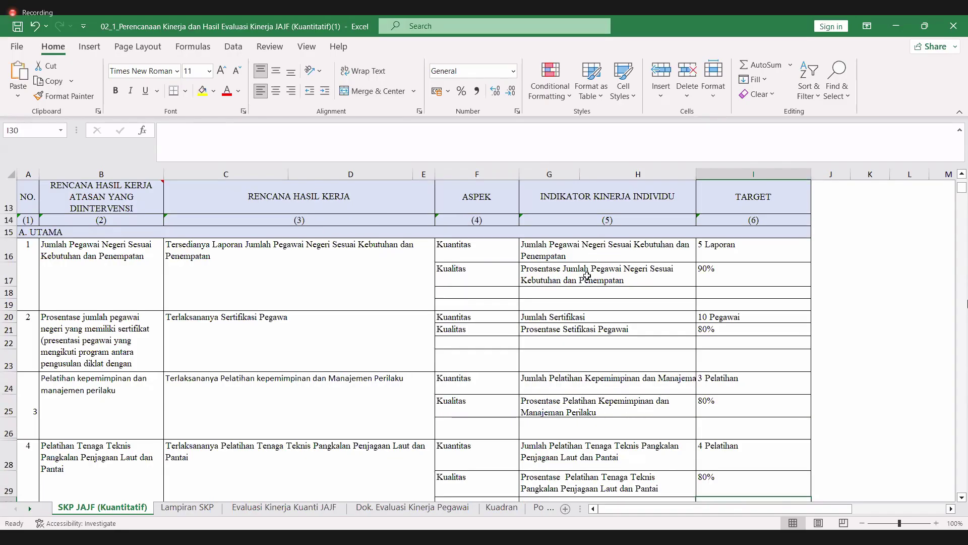
pyautogui.scroll(1, 587, 276)
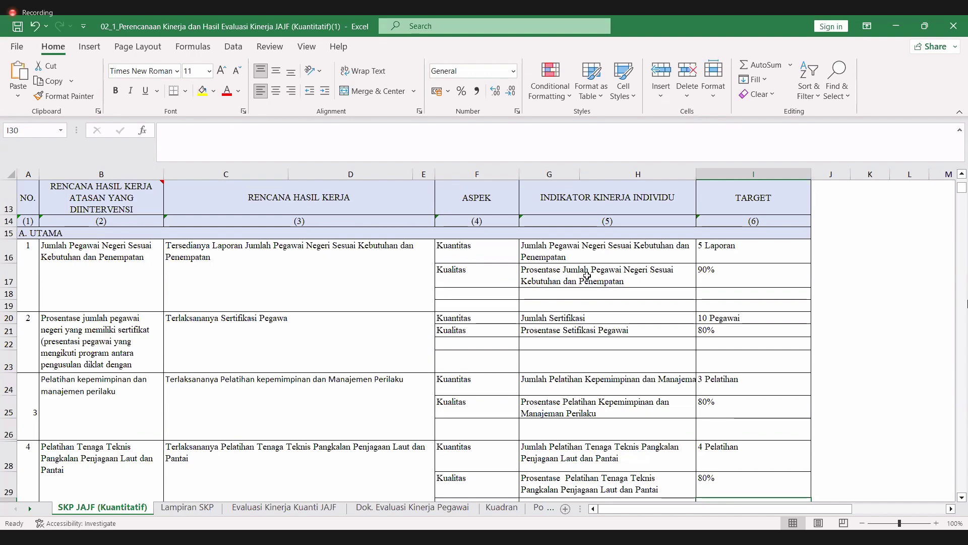
pyautogui.scroll(-2, 587, 276)
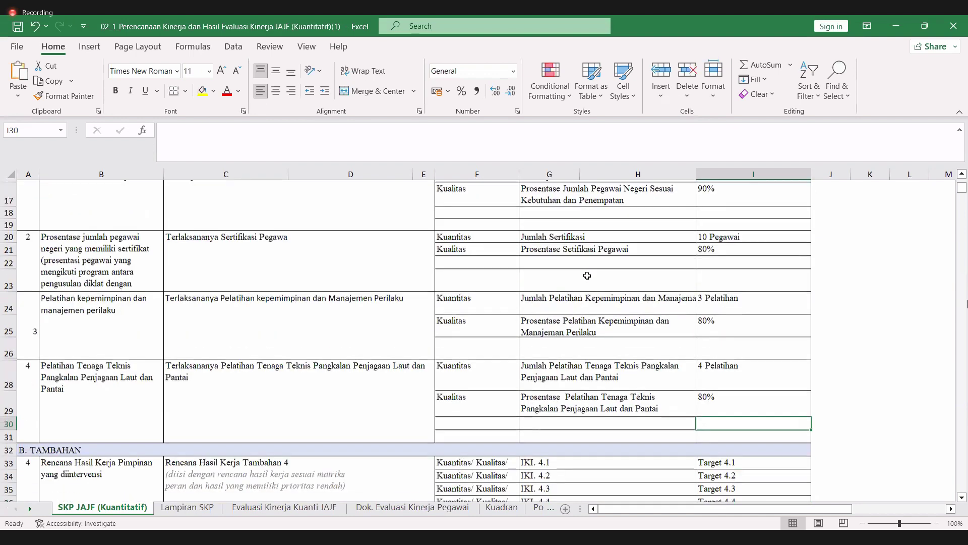
pyautogui.scroll(-1, 10, 398)
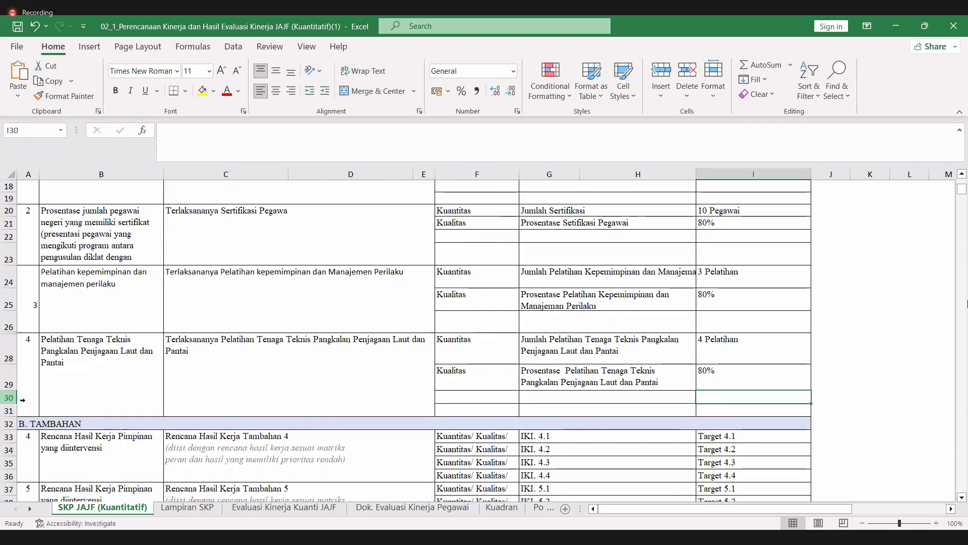
# - Merge result 4's number cell so the 4 spans rows 28 to 31
pyautogui.click(10, 399)
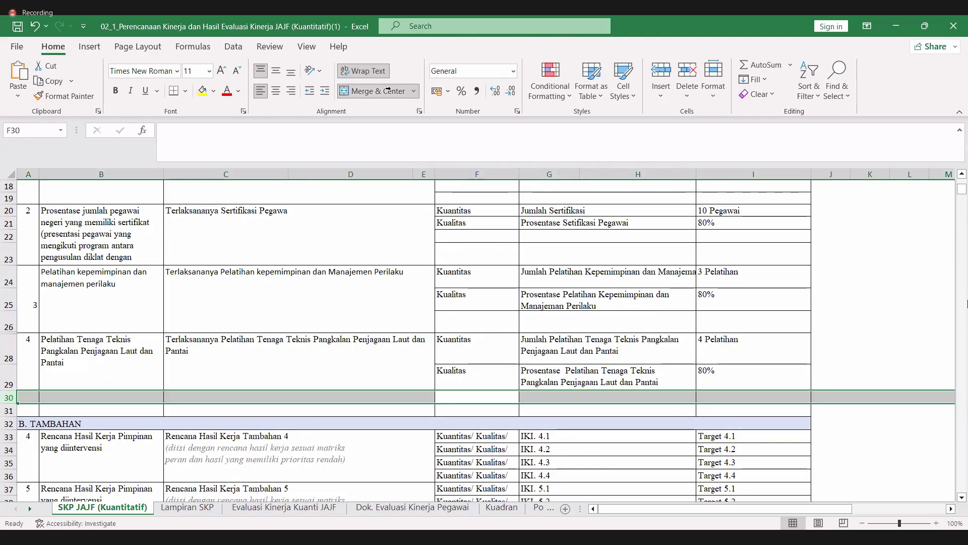
pyautogui.click(23, 399)
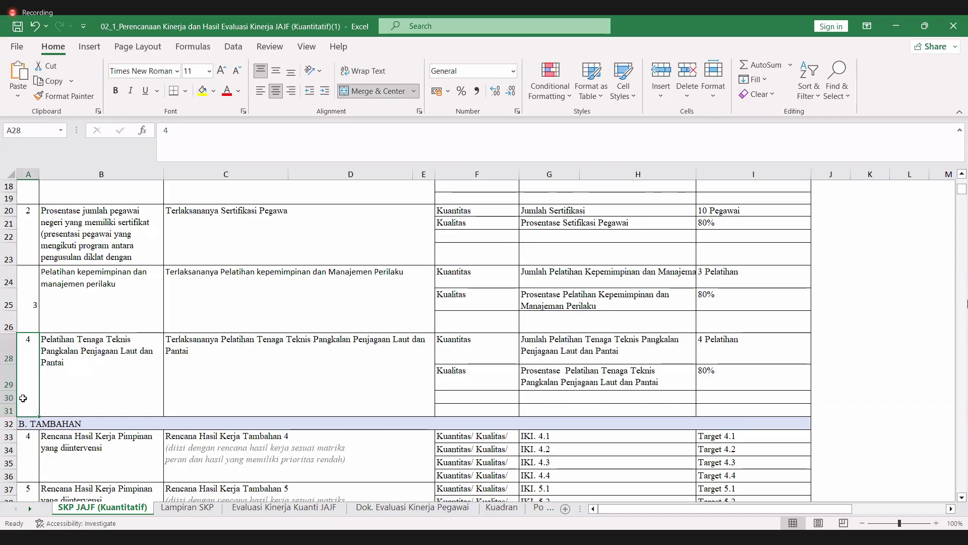
pyautogui.scroll(1, 43, 343)
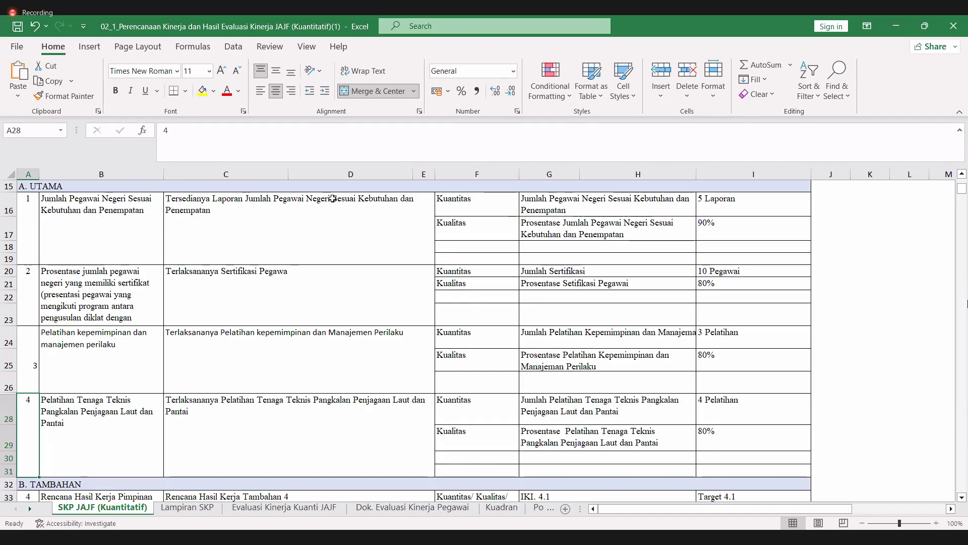
# - Scroll the sheet up to its header rows, then switch to cetak_kominfo(1).pdf in Edge
pyautogui.scroll(2, 332, 198)
pyautogui.scroll(-1, 332, 198)
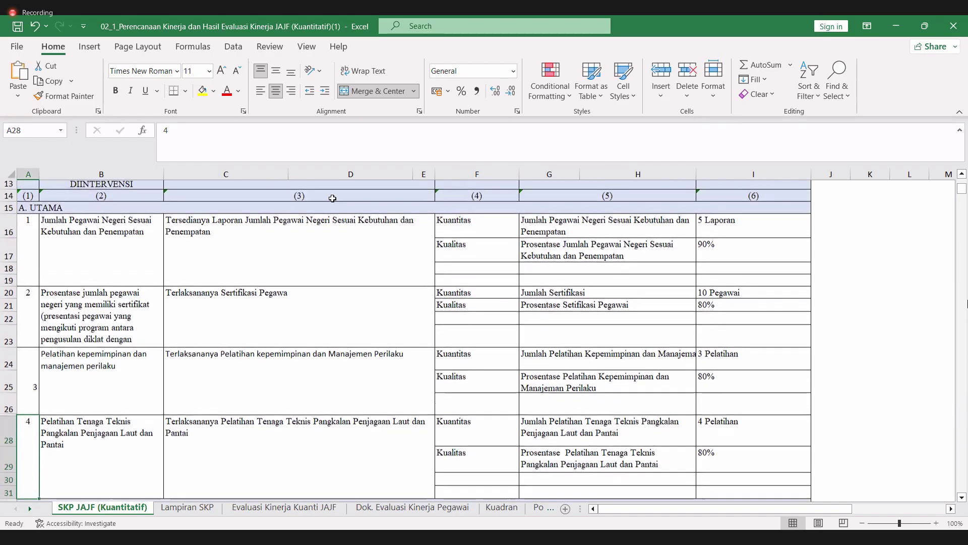
pyautogui.scroll(-1, 185, 283)
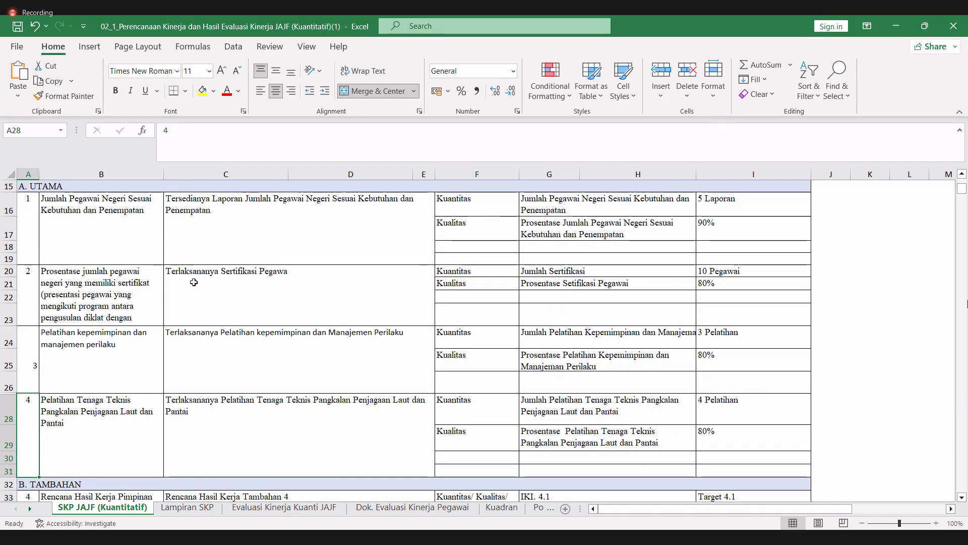
pyautogui.scroll(2, 185, 282)
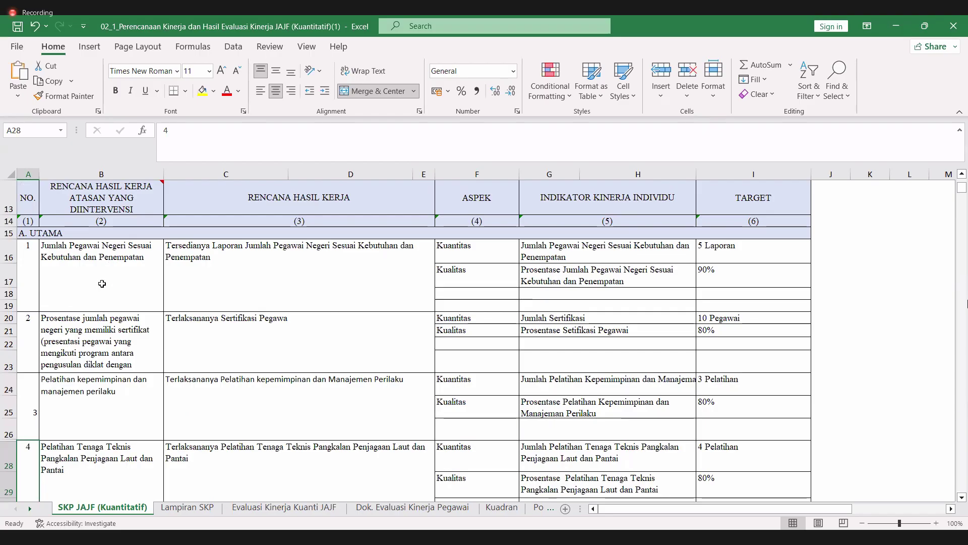
pyautogui.moveTo(115, 206)
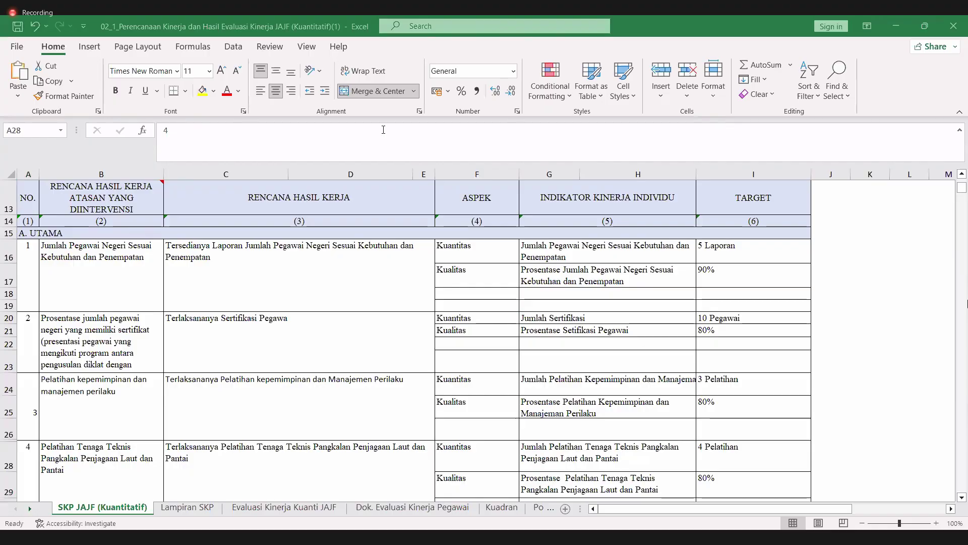
pyautogui.hotkey('alt', 'Tab')
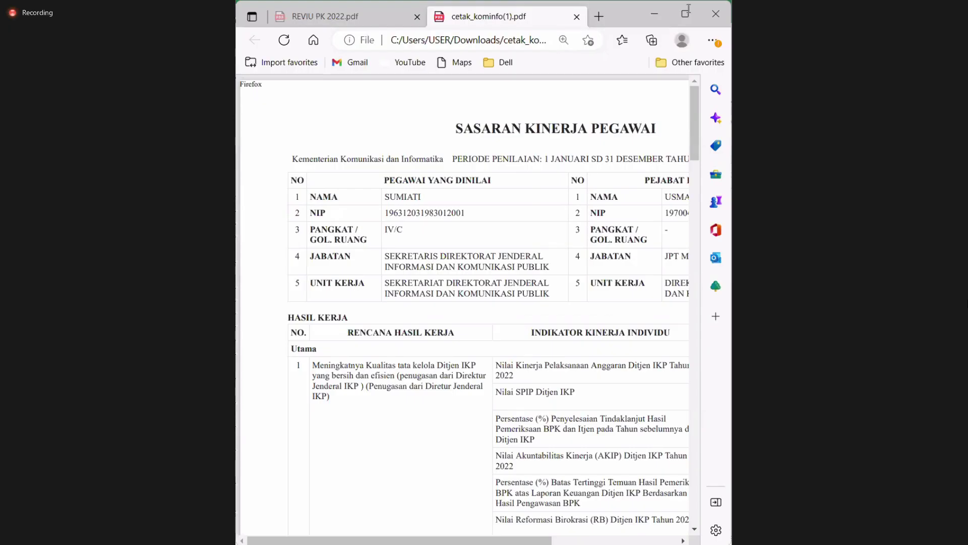
# - Maximize the Edge window showing cetak_kominfo(1).pdf
pyautogui.click(688, 12)
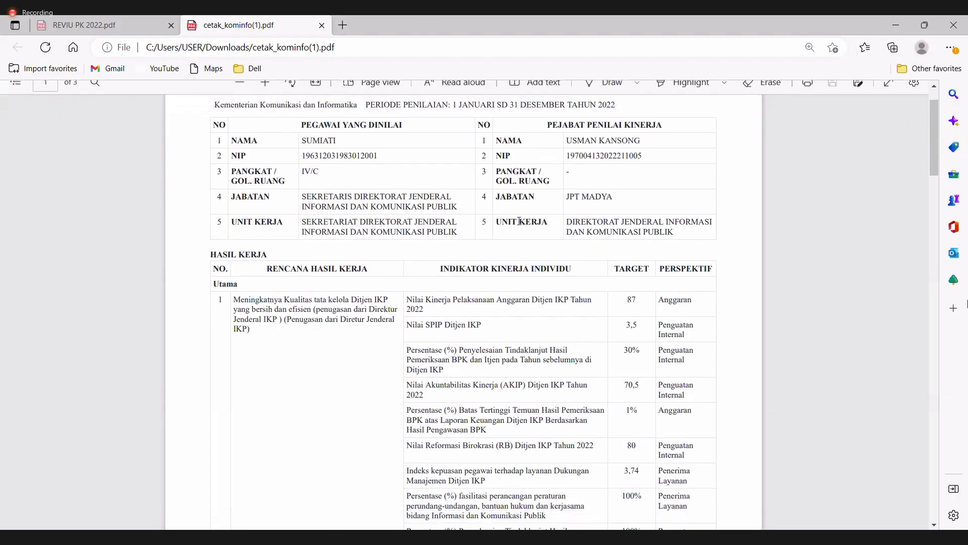
pyautogui.scroll(3, 520, 222)
pyautogui.scroll(1, 520, 222)
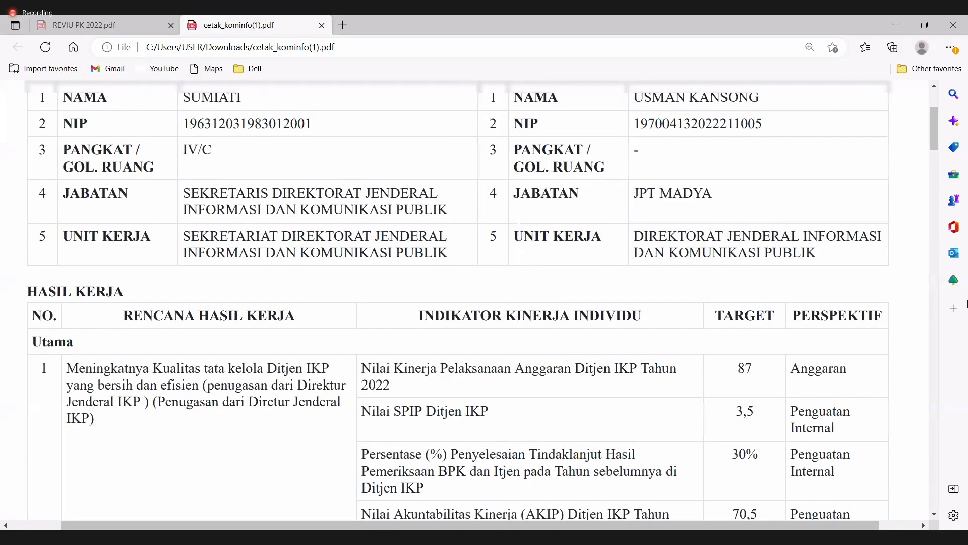
pyautogui.scroll(3, 512, 222)
pyautogui.scroll(-1, 510, 235)
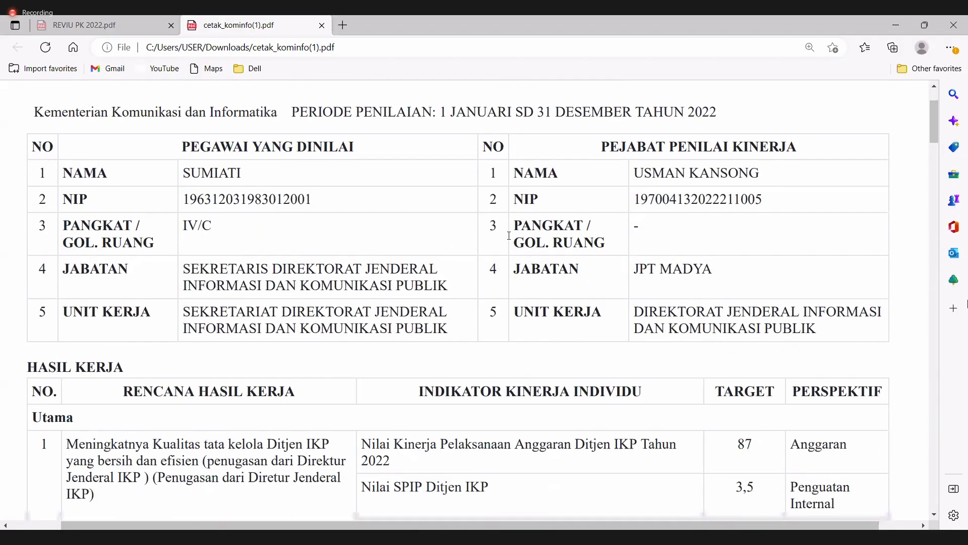
pyautogui.scroll(-1, 509, 235)
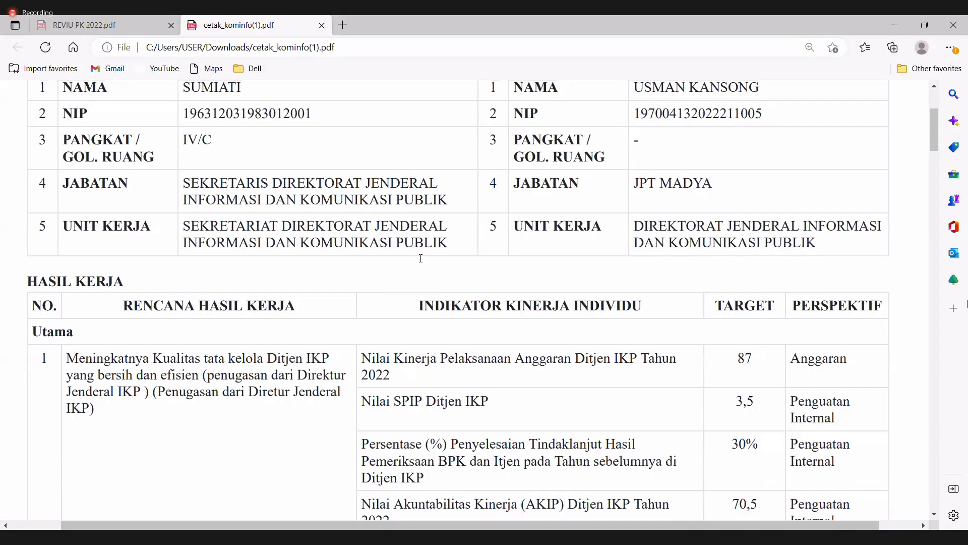
# - Read through the PDF's HASIL KERJA table, results 1–4, down to Tambahan
pyautogui.tripleClick(142, 304)
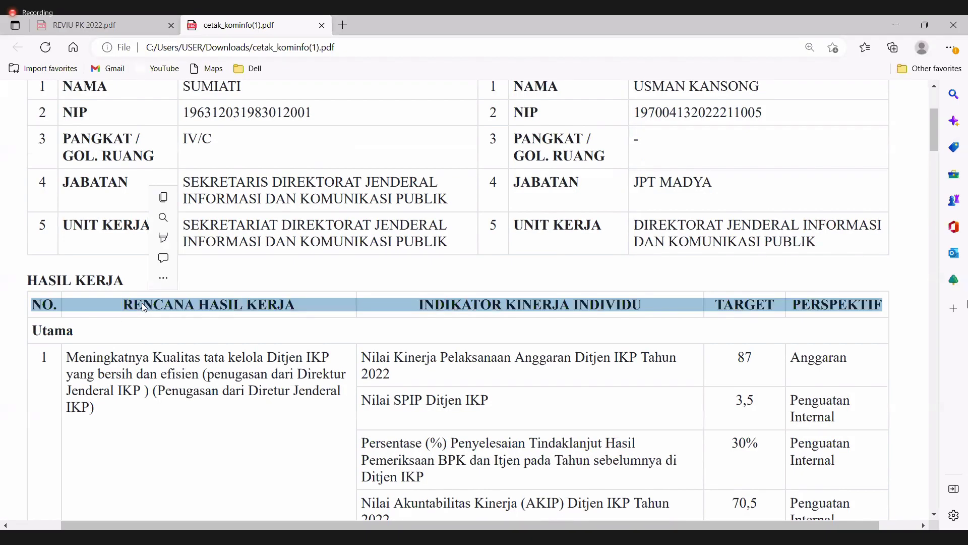
pyautogui.click(143, 331)
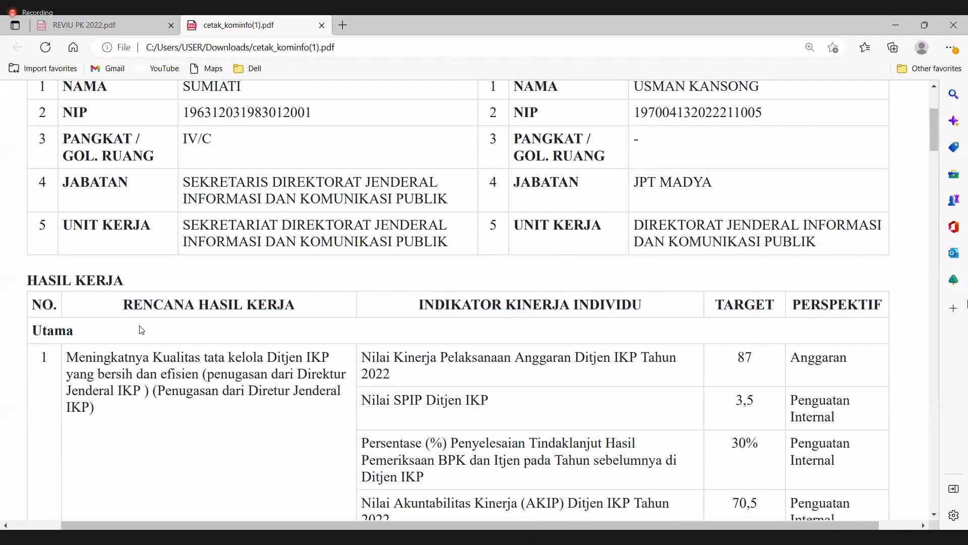
pyautogui.scroll(-1, 162, 322)
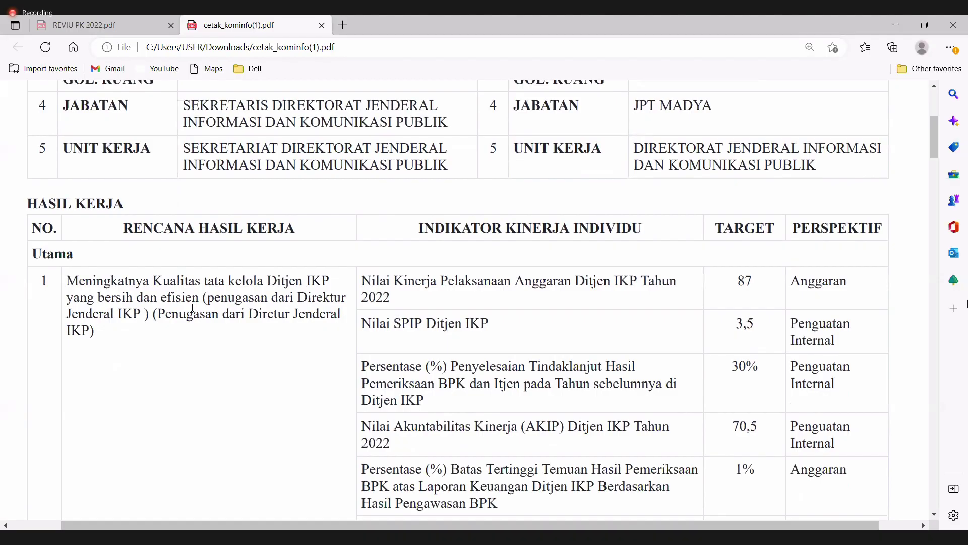
pyautogui.scroll(1, 630, 132)
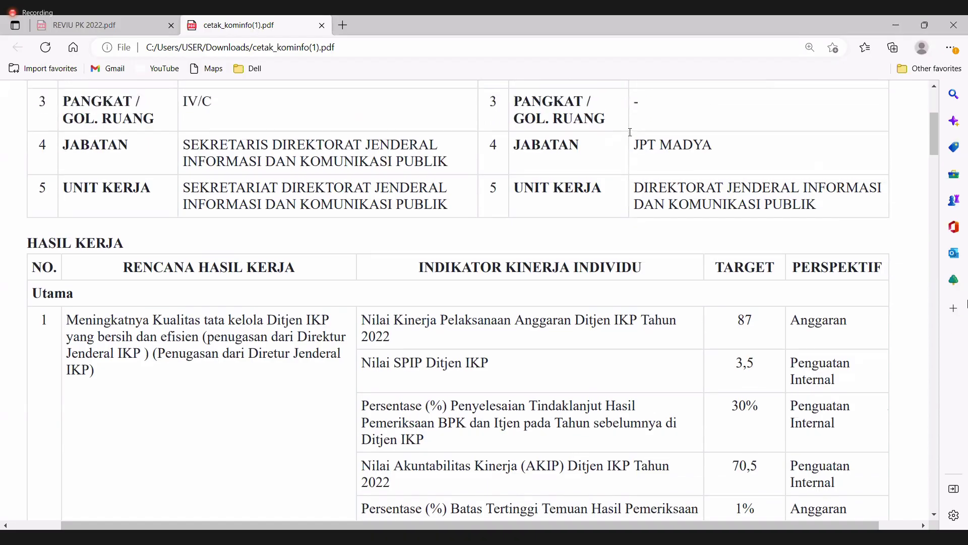
pyautogui.scroll(-2, 347, 248)
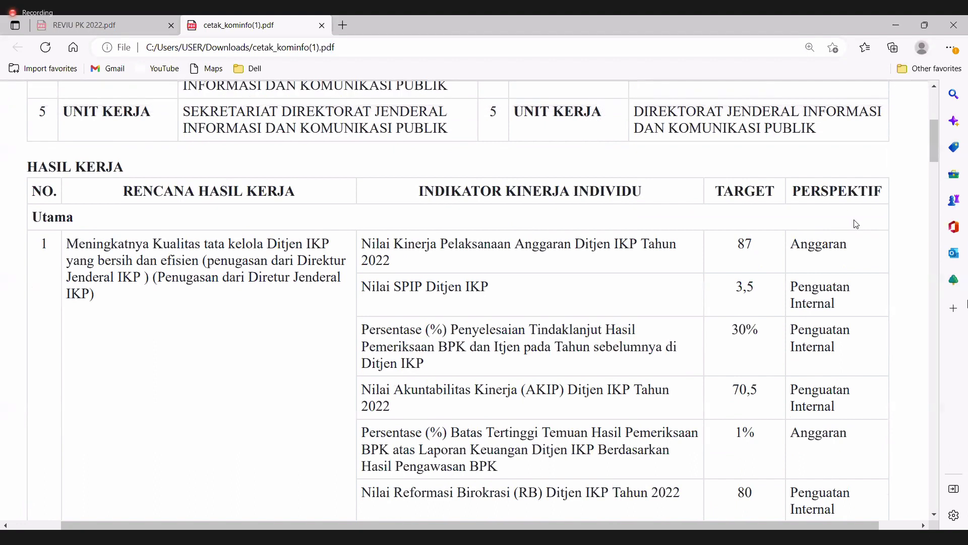
pyautogui.scroll(3, 856, 224)
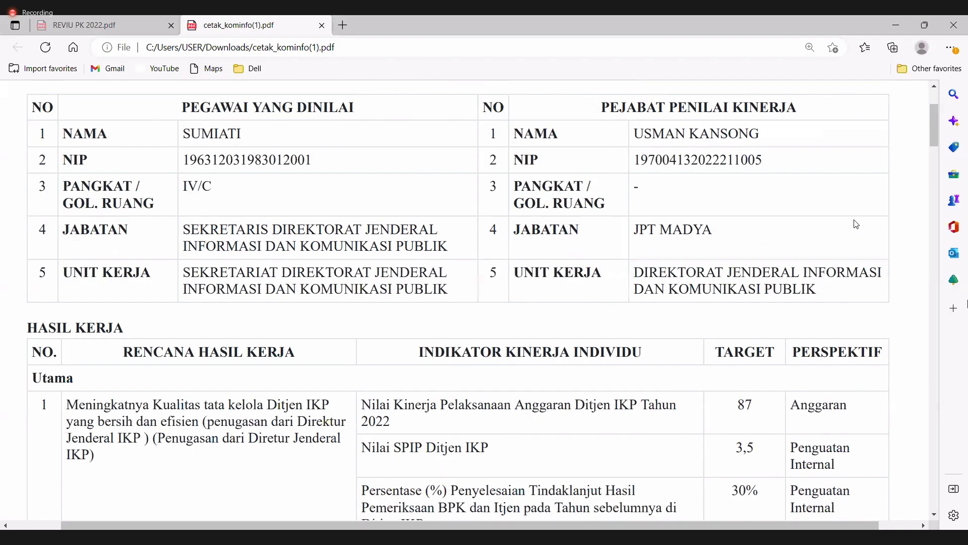
pyautogui.scroll(2, 856, 224)
pyautogui.scroll(-7, 856, 224)
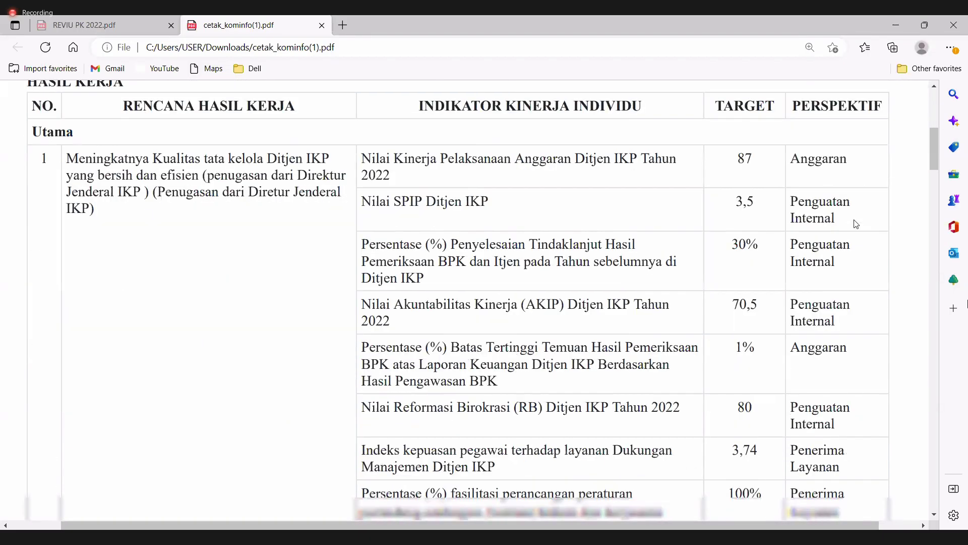
pyautogui.scroll(-5, 856, 224)
pyautogui.scroll(-3, 506, 252)
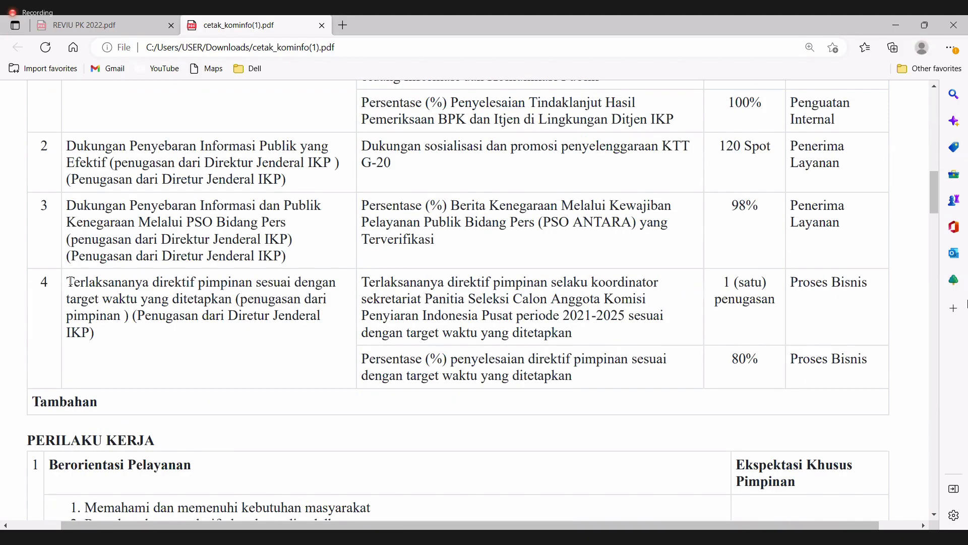
# - Select the first line of work plan 4 in the PDF, then return to Excel
pyautogui.moveTo(70, 281); pyautogui.dragTo(82, 281)
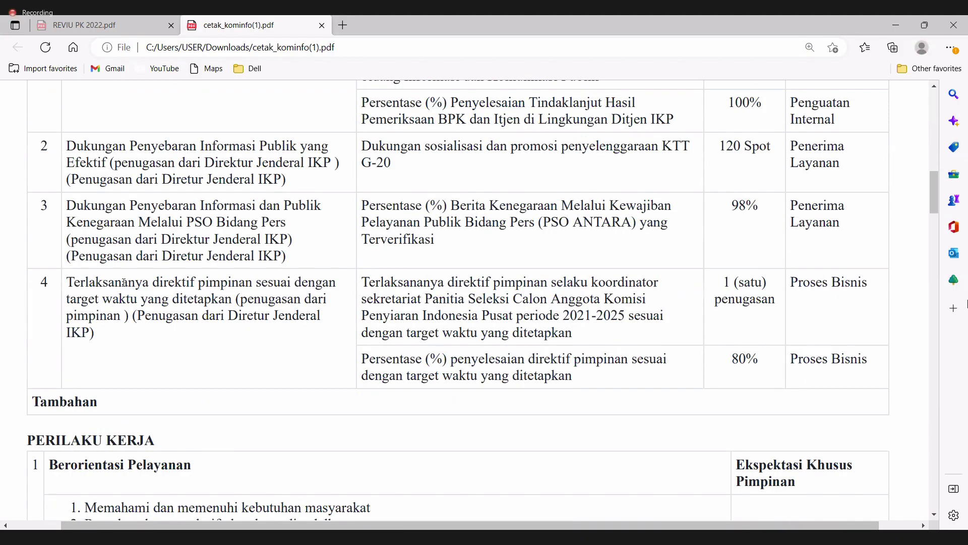
pyautogui.hotkey('shift', 'Right')
pyautogui.hotkey('shift', 'Right')
pyautogui.hotkey('shift', 'Right')
pyautogui.hotkey('shift', 'Right')
pyautogui.hotkey('shift', 'Right')
pyautogui.hotkey('shift', 'Right')
pyautogui.hotkey('shift', 'Right')
pyautogui.hotkey('shift', 'Right')
pyautogui.hotkey('shift', 'Right')
pyautogui.hotkey('shift', 'Right')
pyautogui.click(238, 299)
pyautogui.tripleClick(94, 292)
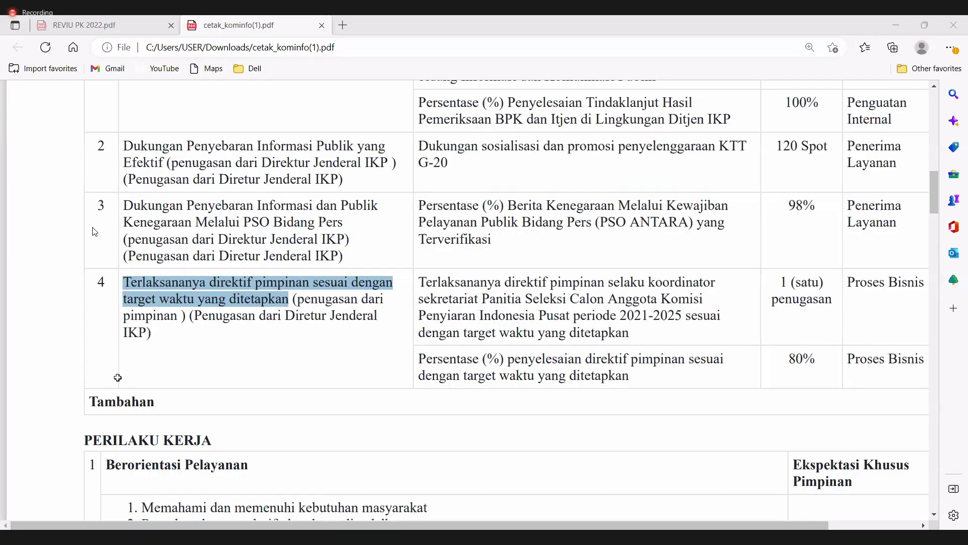
pyautogui.hotkey('alt', 'Tab')
pyautogui.scroll(-1, 817, 152)
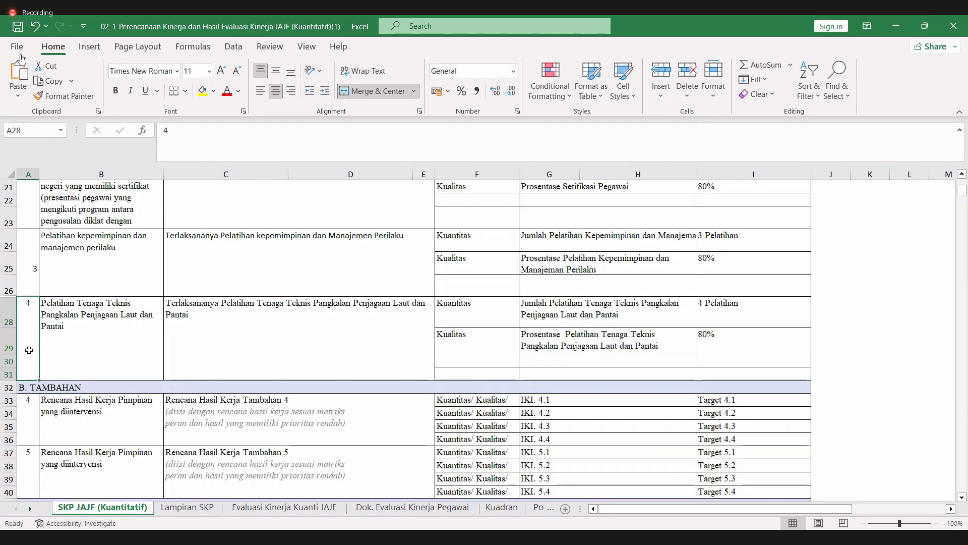
# - Insert a new row at row 31, extending result 4's block to row 32
pyautogui.click(9, 375)
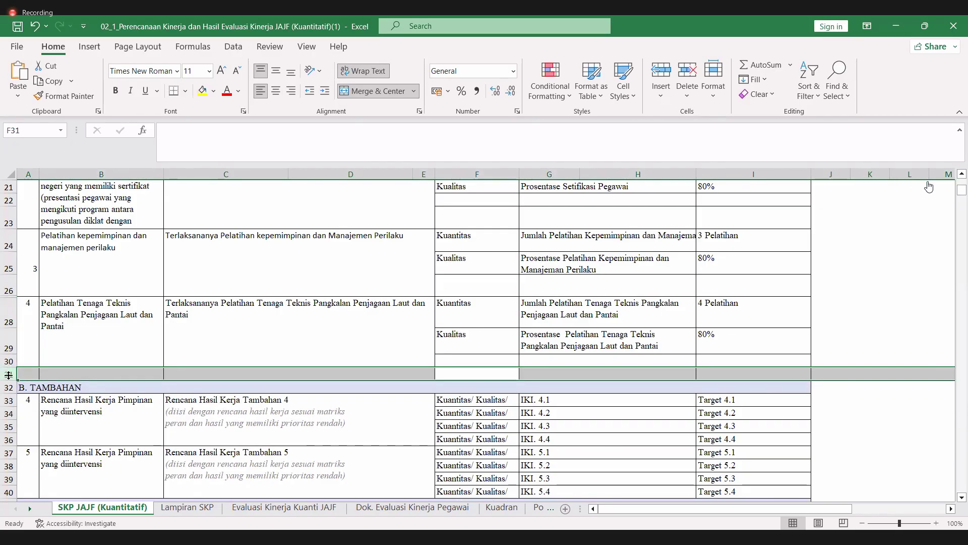
pyautogui.rightClick(8, 374)
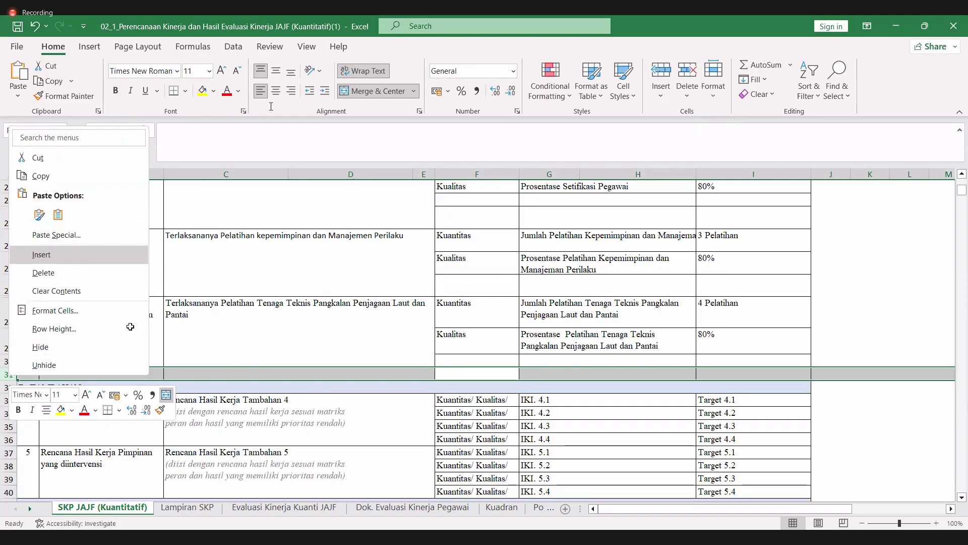
pyautogui.click(65, 255)
pyautogui.click(76, 375)
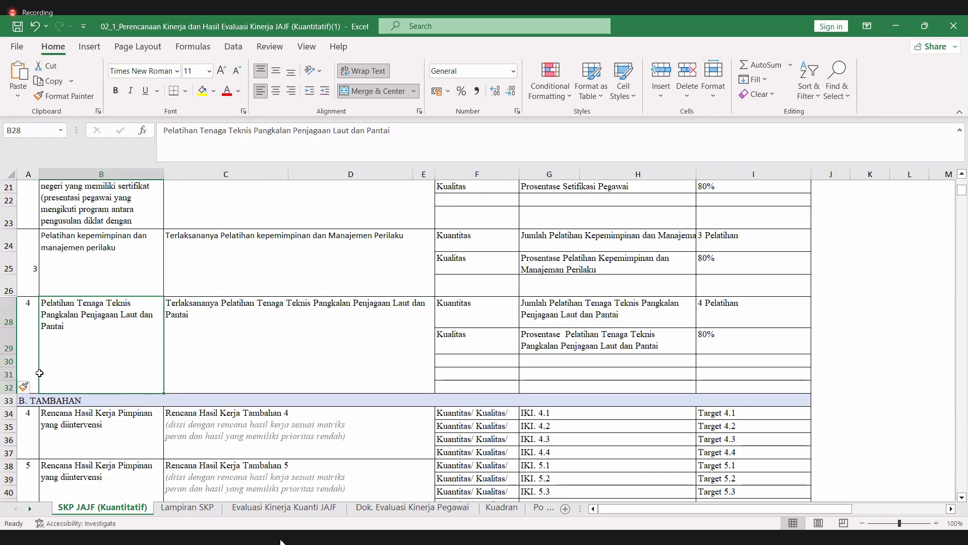
pyautogui.click(11, 286)
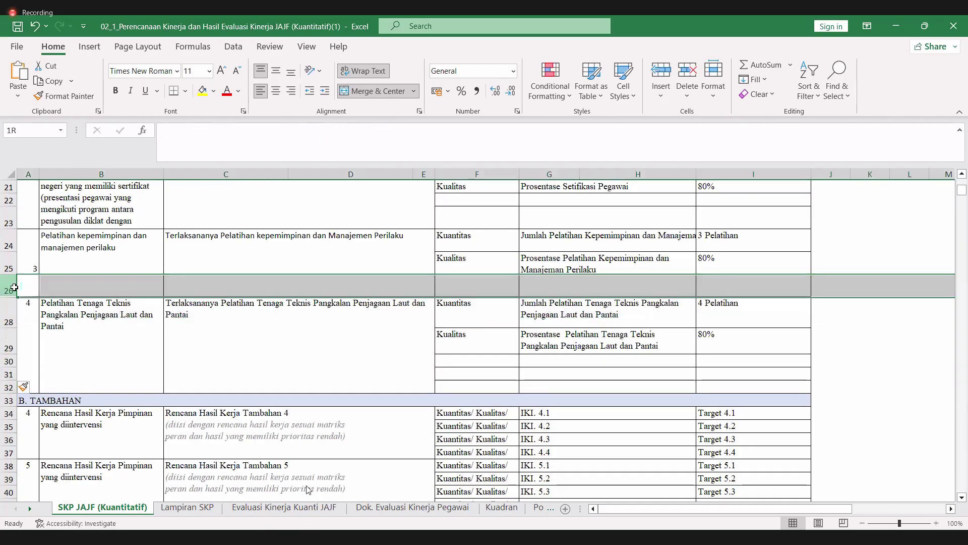
pyautogui.click(23, 353)
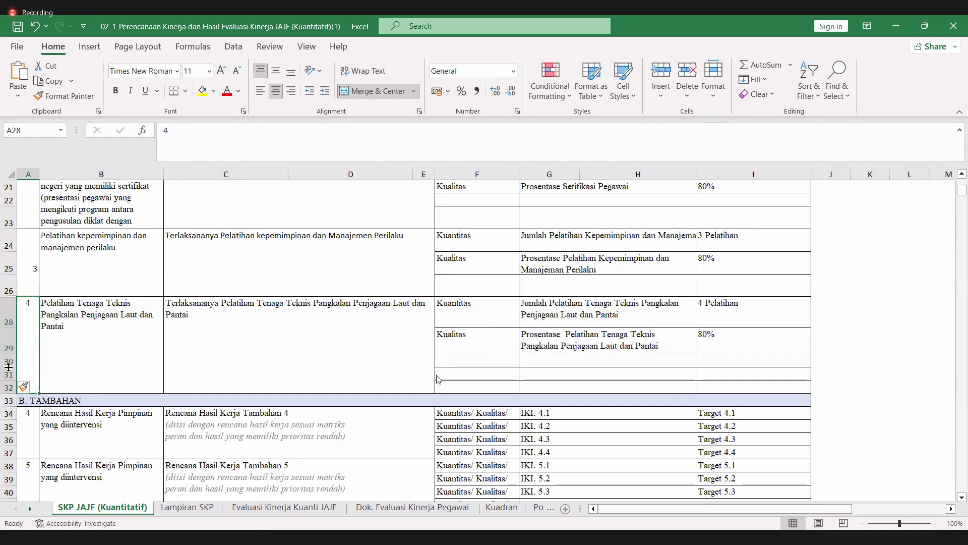
pyautogui.click(5, 362)
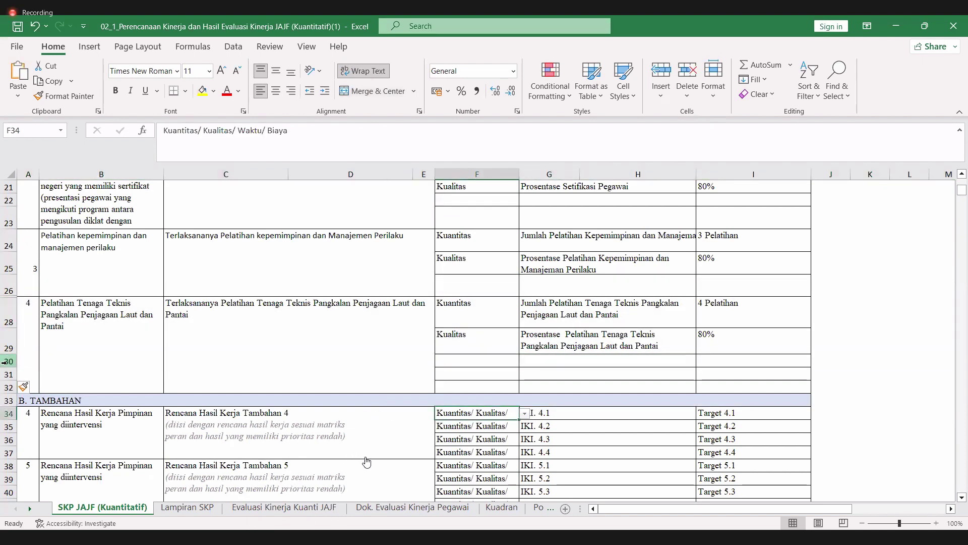